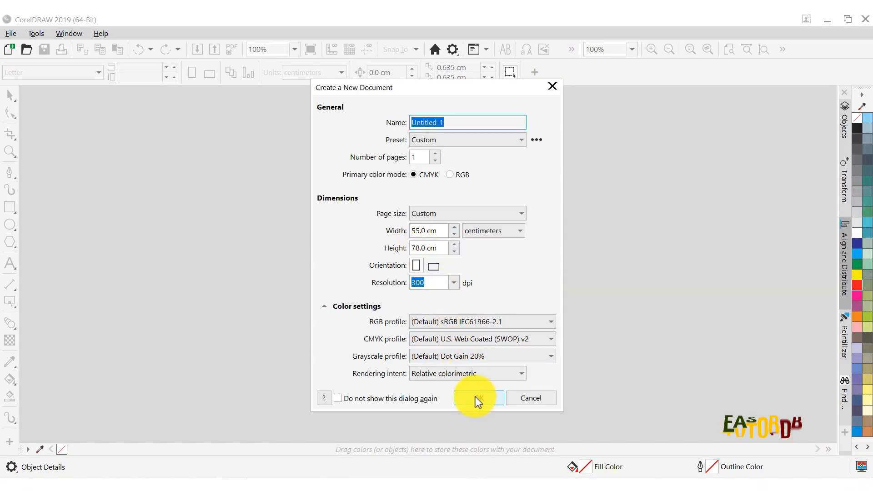
Create a 55 by 78 cm CMYK document at 300 dpi and draw a three-sided polygon about 4.4 cm wide and 3.9 cm high
{"action": "left_click", "coordinate": [476, 399]}
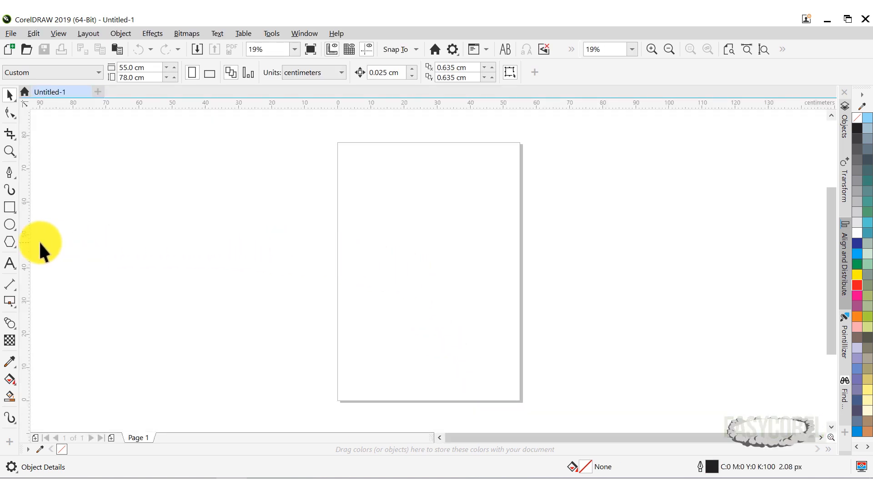
{"action": "left_click", "coordinate": [10, 242]}
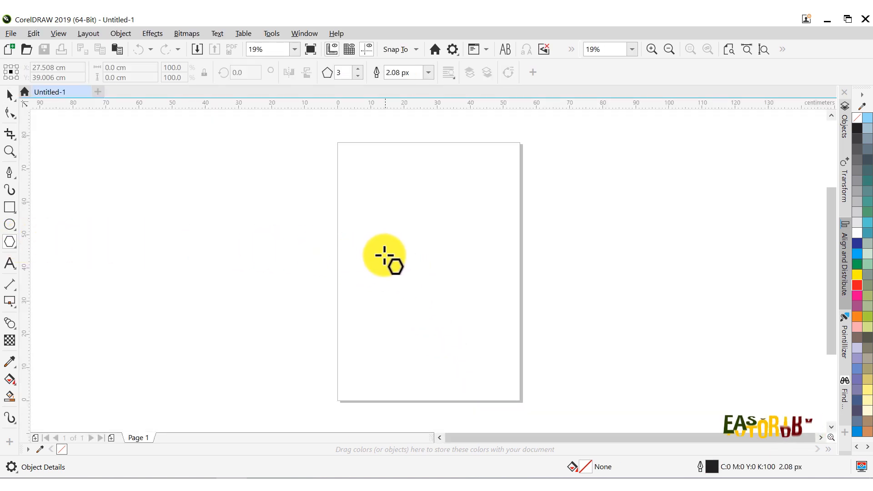
{"action": "scroll", "coordinate": [382, 255], "scroll_direction": "up", "scroll_amount": 5}
{"action": "left_click_drag", "start_coordinate": [300, 193], "coordinate": [431, 319]}
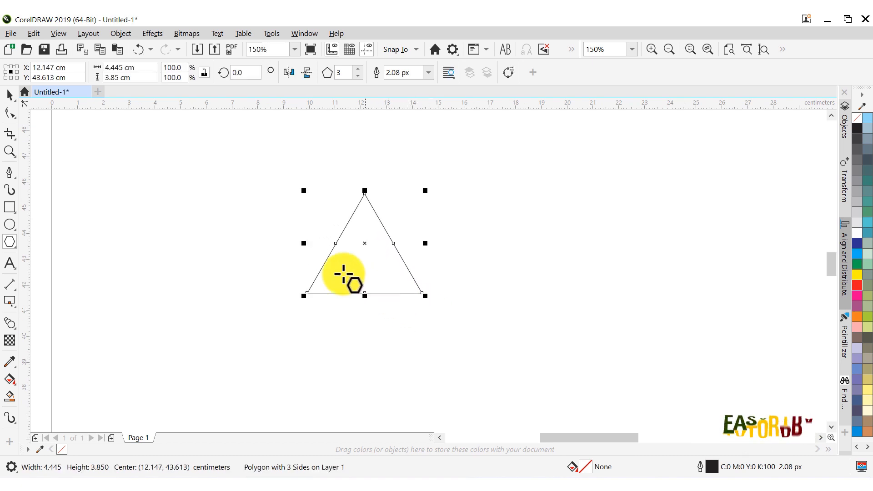
Draw a closed inner triangle through the midpoints of the polygon's three sides with the Pen tool and fill it red
{"action": "left_click", "coordinate": [10, 173]}
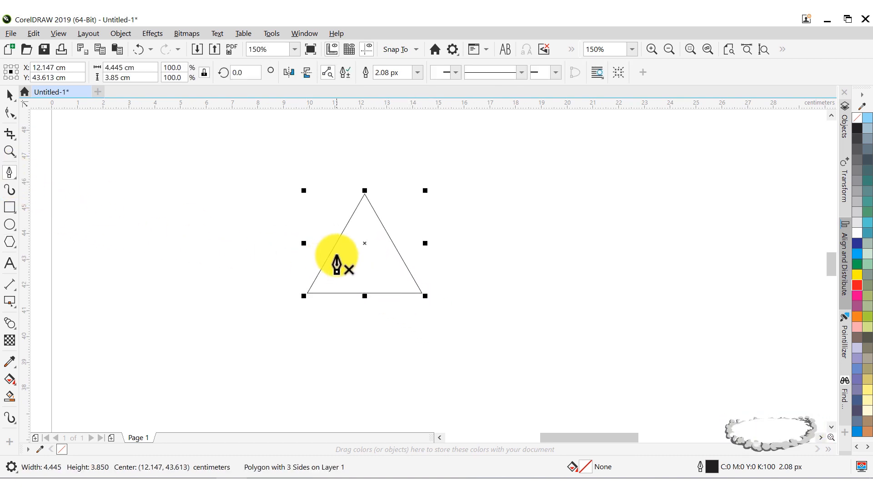
{"action": "left_click", "coordinate": [336, 243]}
{"action": "left_click", "coordinate": [394, 243]}
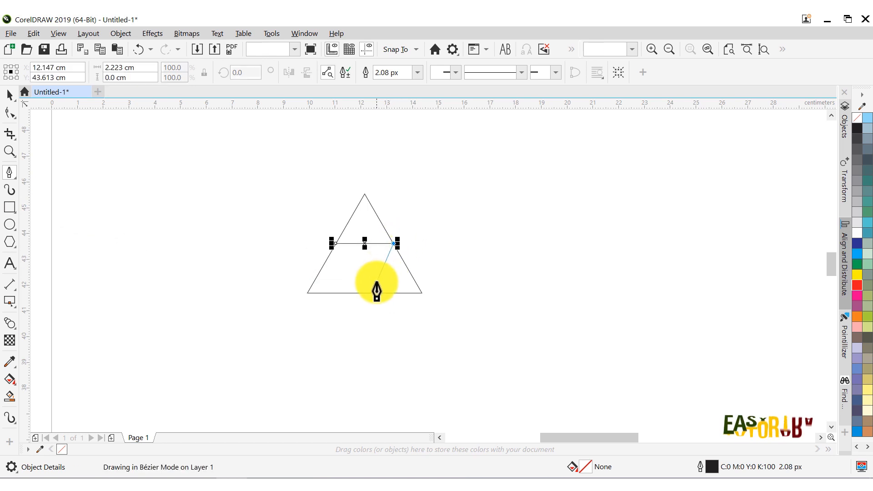
{"action": "left_click", "coordinate": [364, 293]}
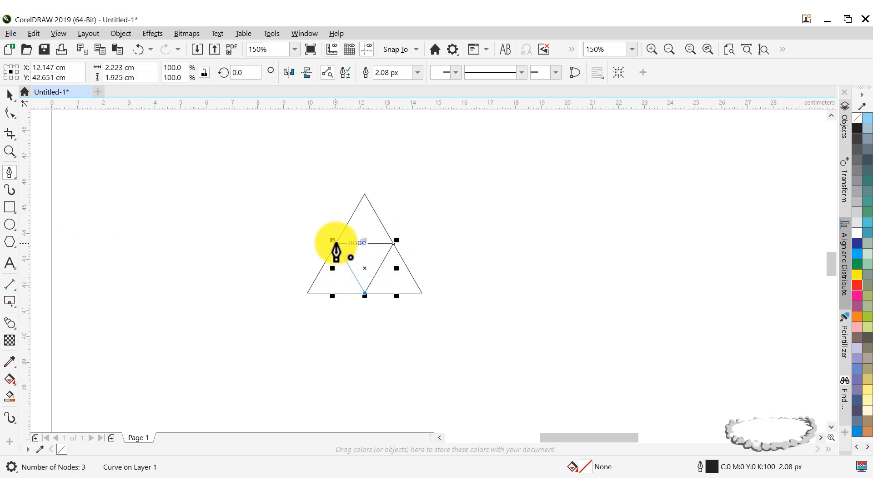
{"action": "left_click", "coordinate": [336, 243]}
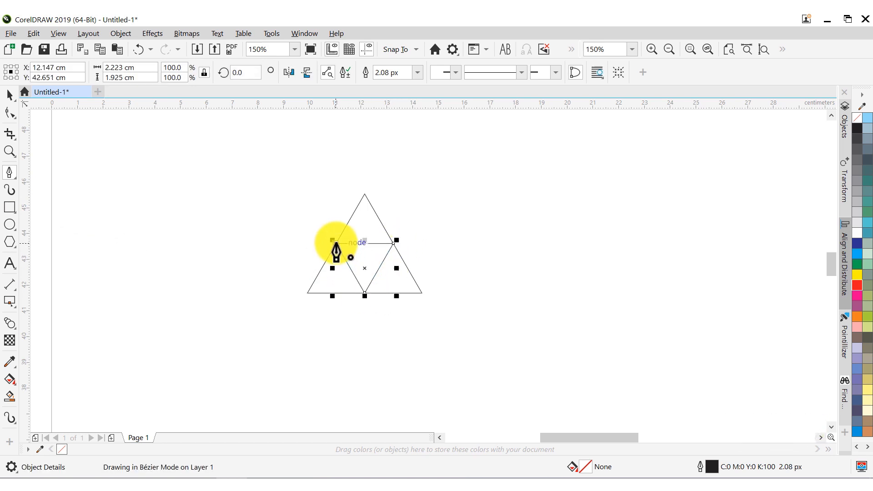
{"action": "left_click", "coordinate": [857, 286]}
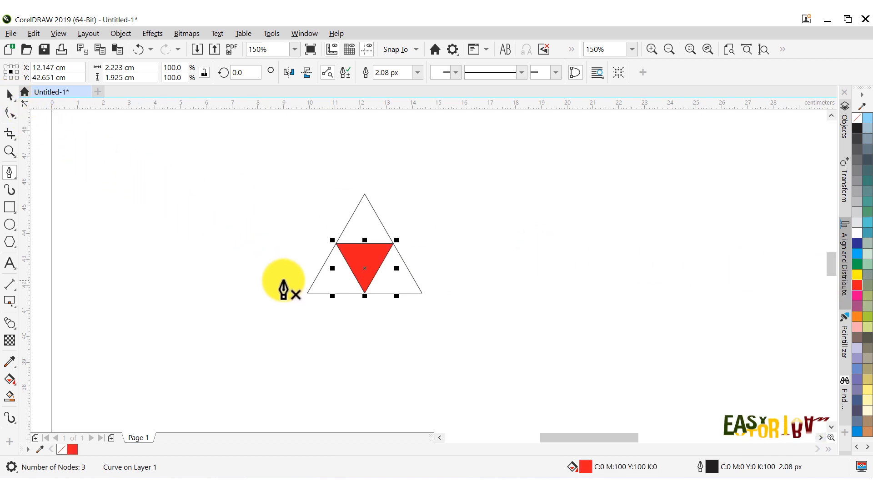
Draw a horizontal line along the triangle's base, widen it to about 5.8 cm, and place a copy at the apex
{"action": "left_click", "coordinate": [303, 292]}
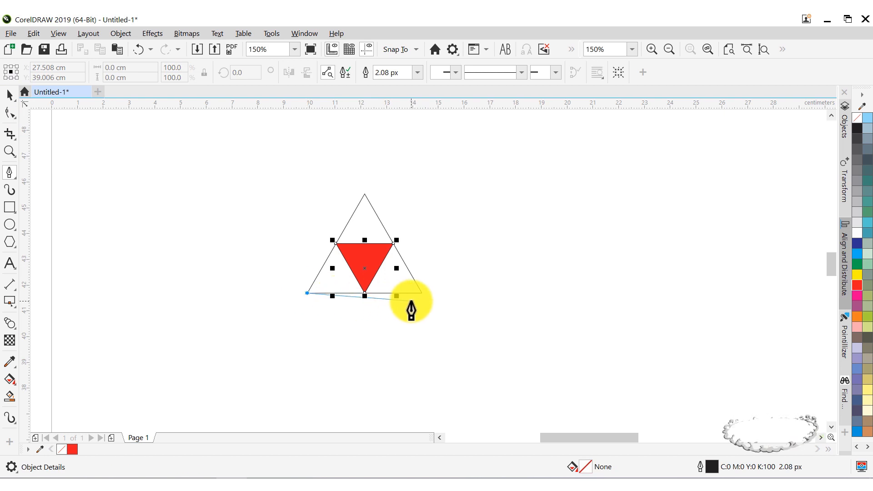
{"action": "left_click", "coordinate": [423, 293]}
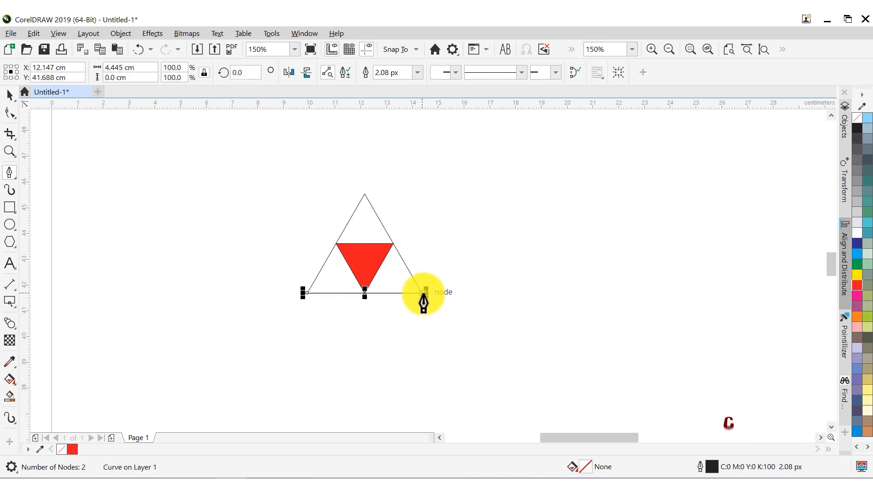
{"action": "left_click", "coordinate": [10, 96]}
{"action": "left_click_drag", "start_coordinate": [426, 293], "coordinate": [365, 196]}
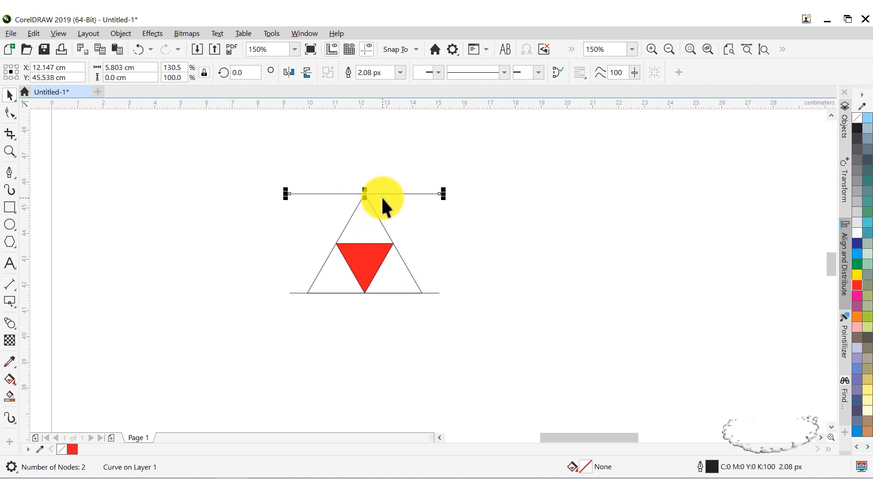
Set the outline width of both horizontal lines to 1.5 mm
{"action": "left_click", "coordinate": [437, 293], "text": "shift"}
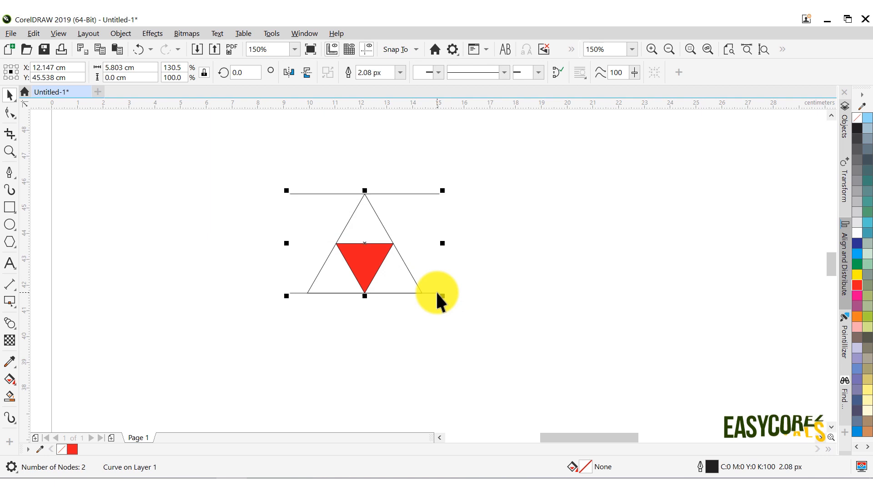
{"action": "double_click", "coordinate": [713, 468]}
{"action": "left_click", "coordinate": [399, 207]}
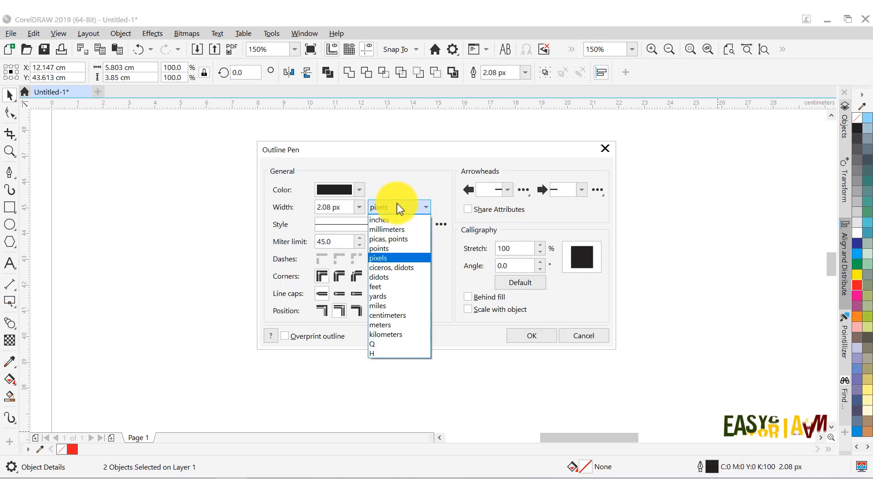
{"action": "left_click", "coordinate": [399, 229]}
{"action": "left_click", "coordinate": [359, 207]}
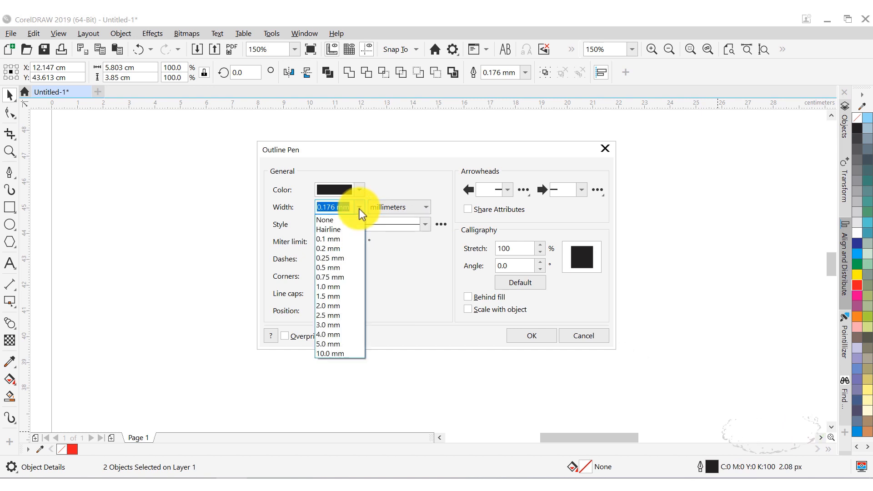
{"action": "left_click", "coordinate": [342, 296]}
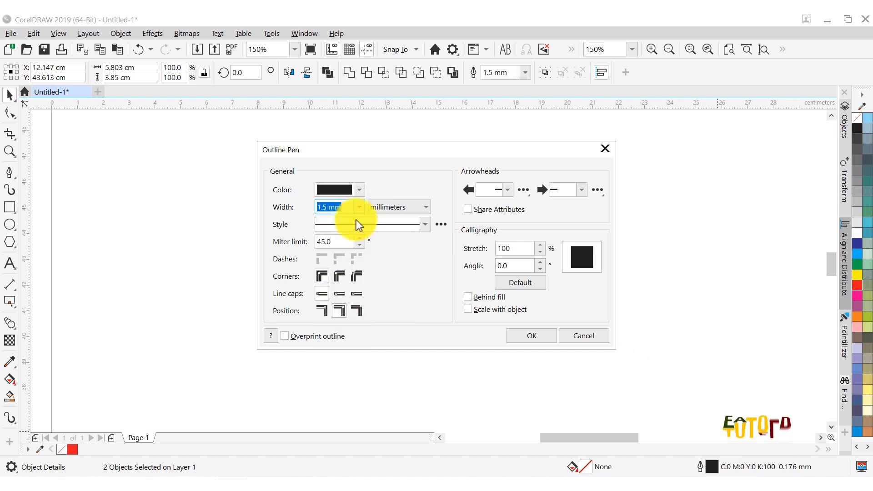
Change the outline color of both lines to dark red, C26 M100 Y100 K32
{"action": "left_click", "coordinate": [363, 191]}
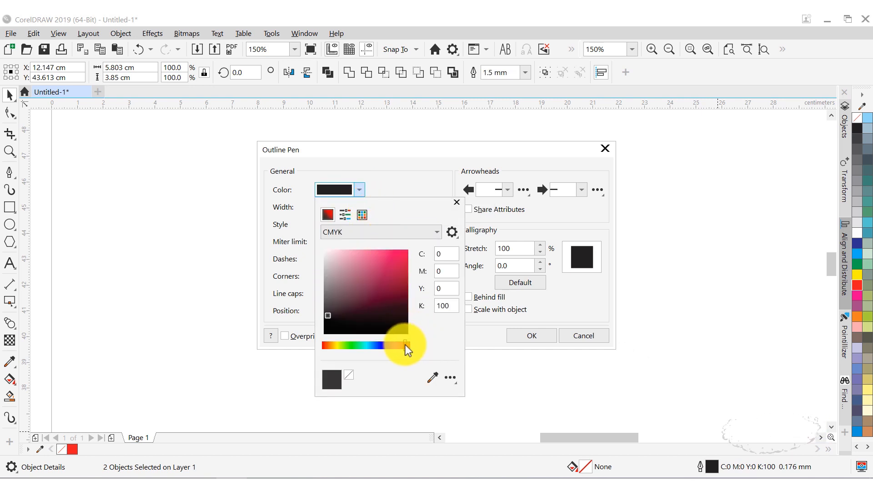
{"action": "left_click_drag", "start_coordinate": [406, 345], "coordinate": [409, 345]}
{"action": "mouse_move", "coordinate": [402, 296]}
{"action": "left_mouse_down"}
{"action": "mouse_move", "coordinate": [402, 275]}
{"action": "mouse_move", "coordinate": [404, 285]}
{"action": "left_mouse_up"}
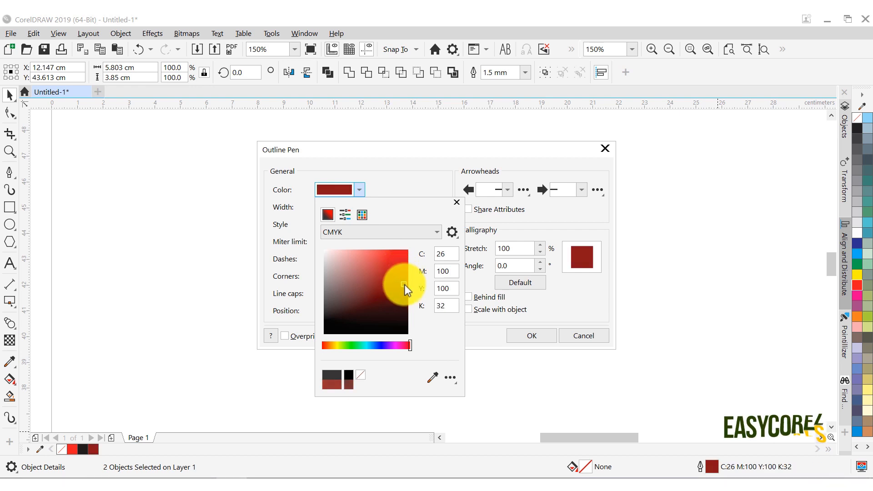
{"action": "left_click", "coordinate": [531, 337]}
{"action": "left_click", "coordinate": [531, 337]}
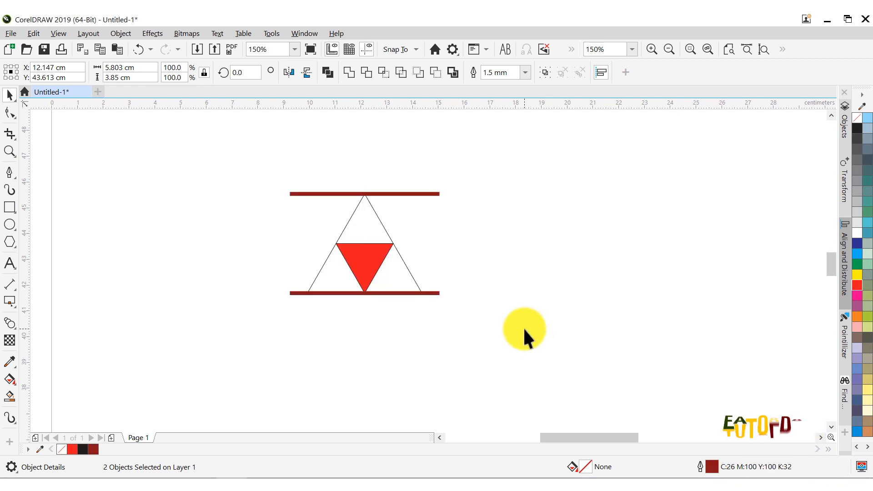
Blend the base line into the line at the apex to fill the space between them with stripes
{"action": "left_click", "coordinate": [471, 292]}
{"action": "left_click", "coordinate": [10, 323]}
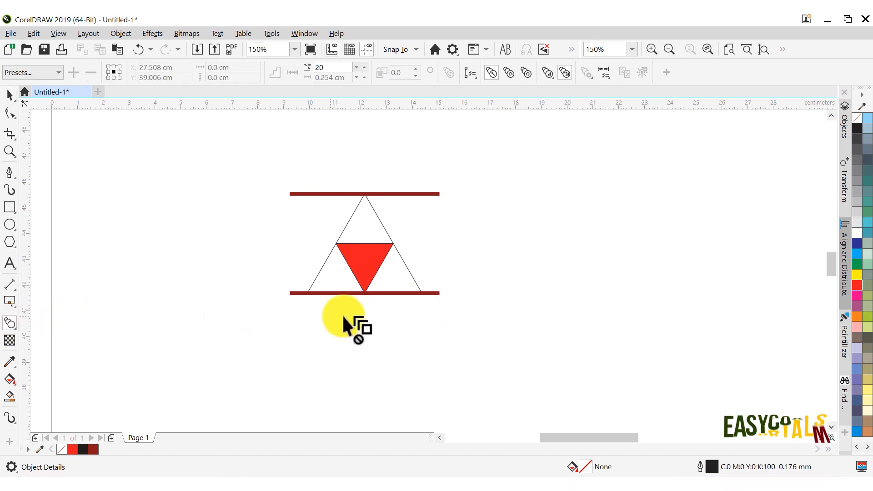
{"action": "left_click_drag", "start_coordinate": [431, 293], "coordinate": [373, 191]}
{"action": "scroll", "coordinate": [361, 233], "scroll_direction": "up", "scroll_amount": 1}
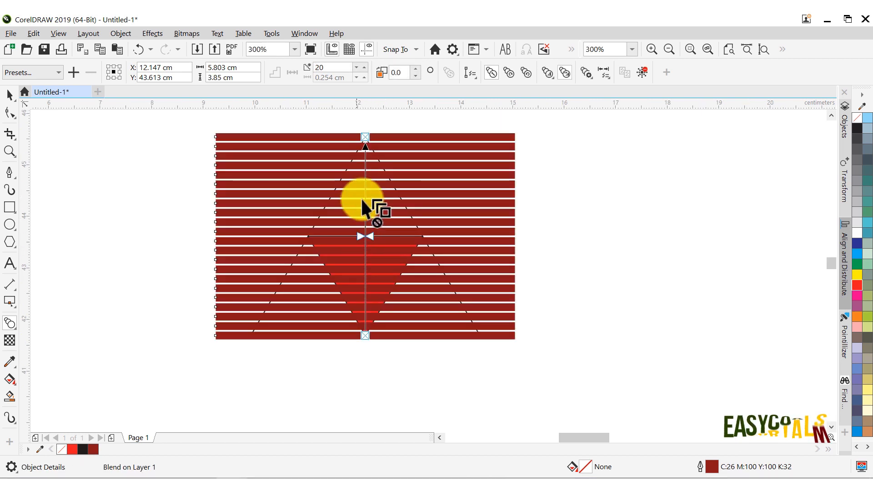
Reduce the number of blend steps between the two lines to 13
{"action": "left_click", "coordinate": [356, 70]}
{"action": "left_click", "coordinate": [358, 69]}
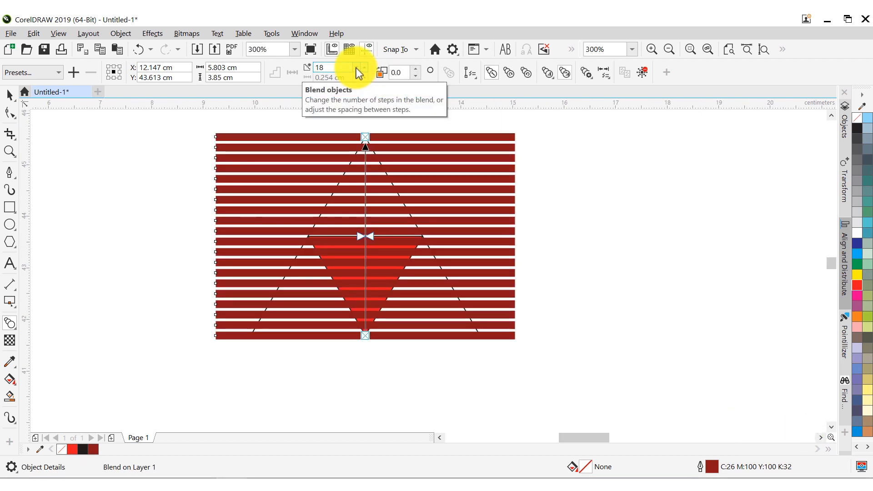
{"action": "left_click", "coordinate": [358, 70]}
{"action": "left_click", "coordinate": [358, 69]}
{"action": "left_click", "coordinate": [357, 69]}
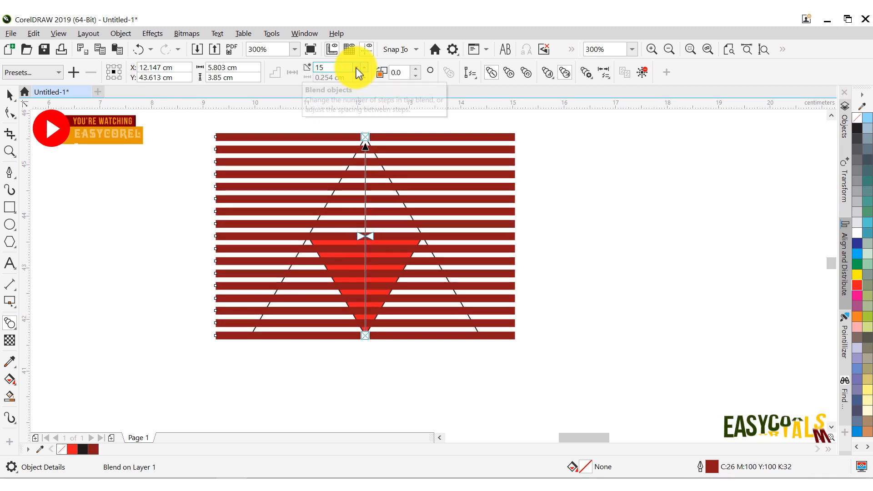
{"action": "left_click", "coordinate": [357, 70]}
{"action": "left_click", "coordinate": [358, 69]}
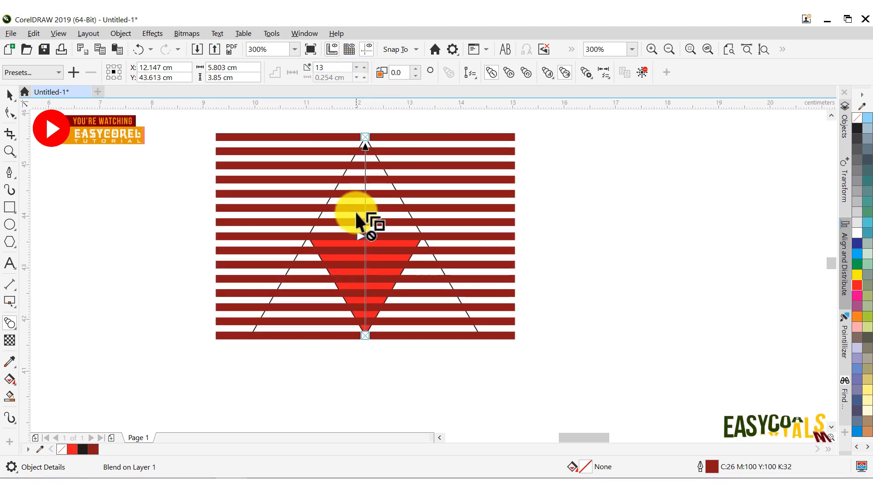
Break the stripe blend apart into separate lines
{"action": "left_click", "coordinate": [10, 94]}
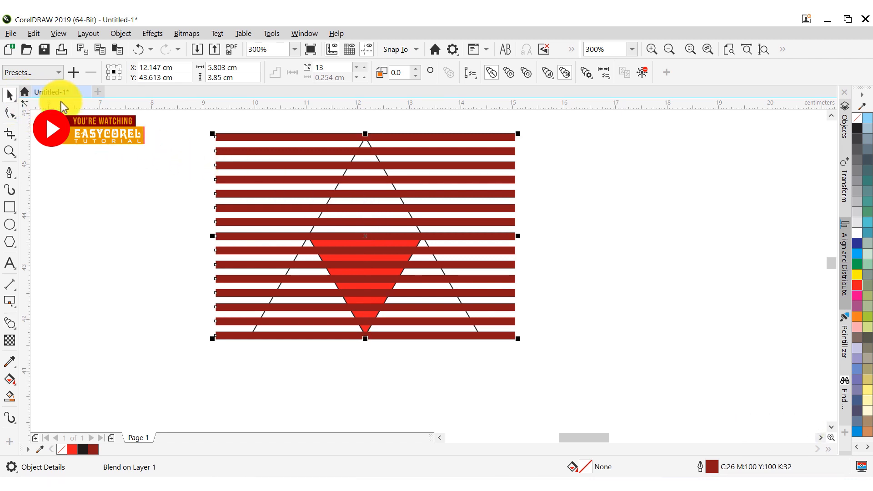
{"action": "left_click", "coordinate": [120, 34]}
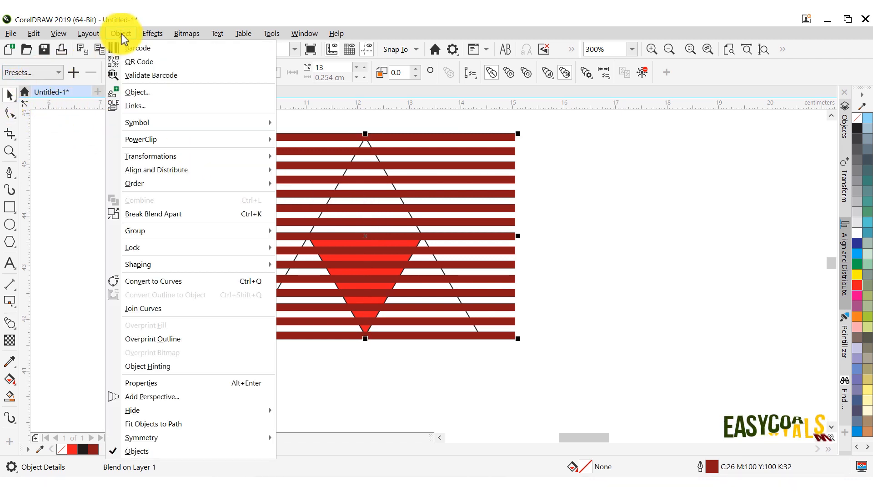
{"action": "left_click", "coordinate": [165, 214]}
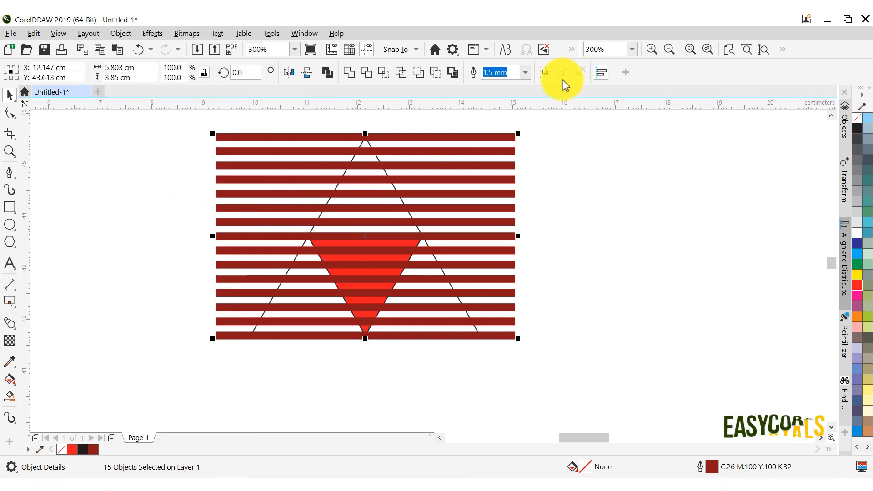
Convert the outlines of all the stripe lines to objects and weld them into one shape
{"action": "left_click", "coordinate": [121, 33]}
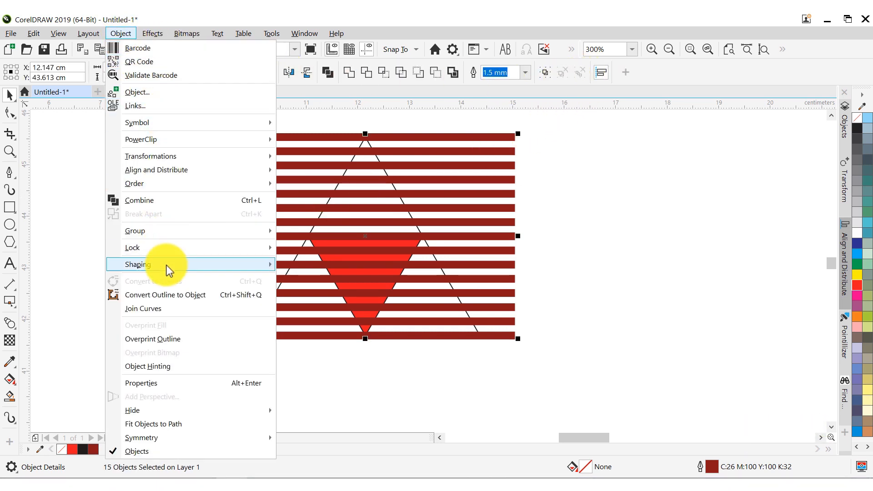
{"action": "left_click", "coordinate": [171, 296]}
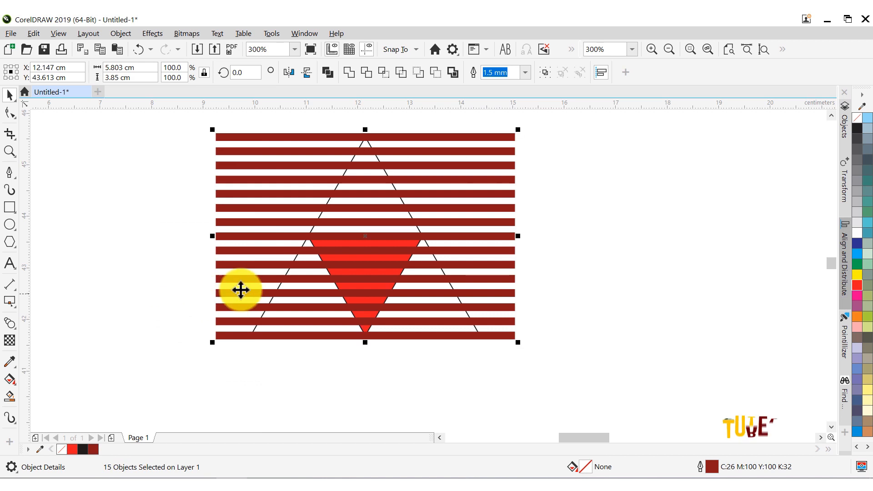
{"action": "left_click", "coordinate": [350, 73]}
{"action": "left_click", "coordinate": [390, 114]}
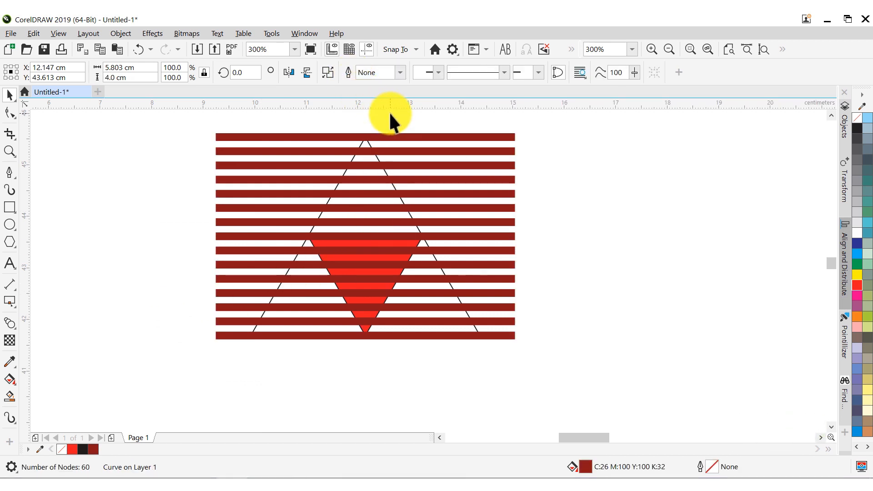
Intersect the outer triangle with the welded stripes and delete the original full-width stripes
{"action": "scroll", "coordinate": [370, 135], "scroll_direction": "up", "scroll_amount": 2}
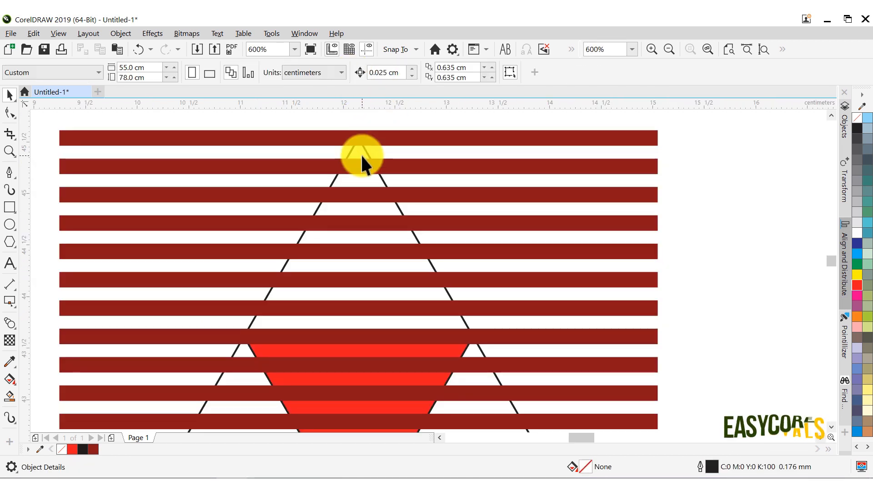
{"action": "left_click", "coordinate": [359, 150]}
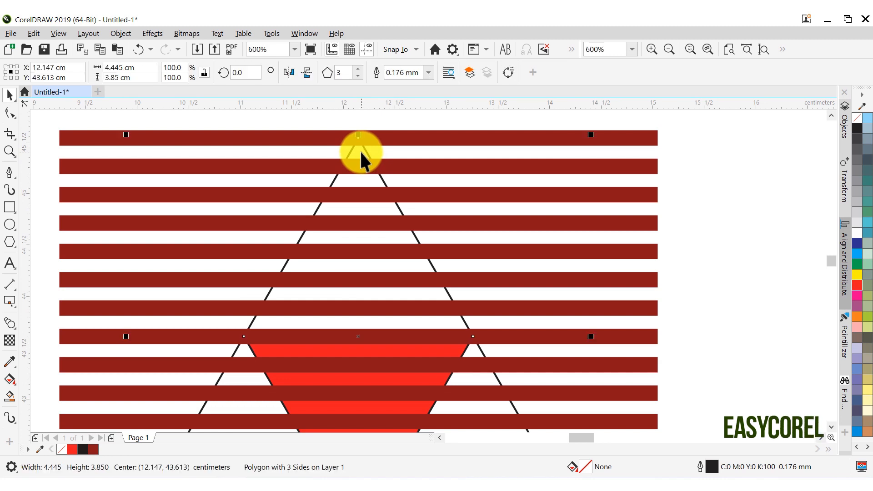
{"action": "left_click", "coordinate": [428, 137], "text": "shift"}
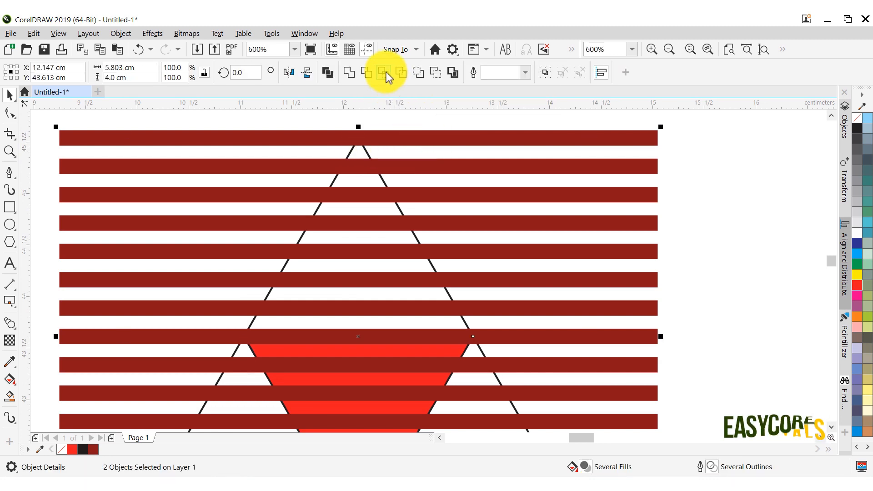
{"action": "left_click", "coordinate": [386, 72]}
{"action": "left_click", "coordinate": [413, 121]}
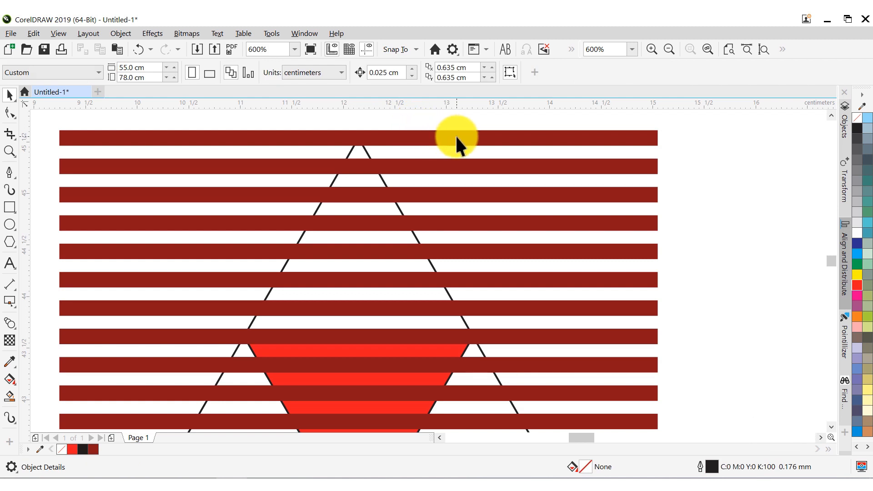
{"action": "left_click", "coordinate": [457, 138]}
{"action": "right_click", "coordinate": [458, 142]}
{"action": "left_click", "coordinate": [506, 249]}
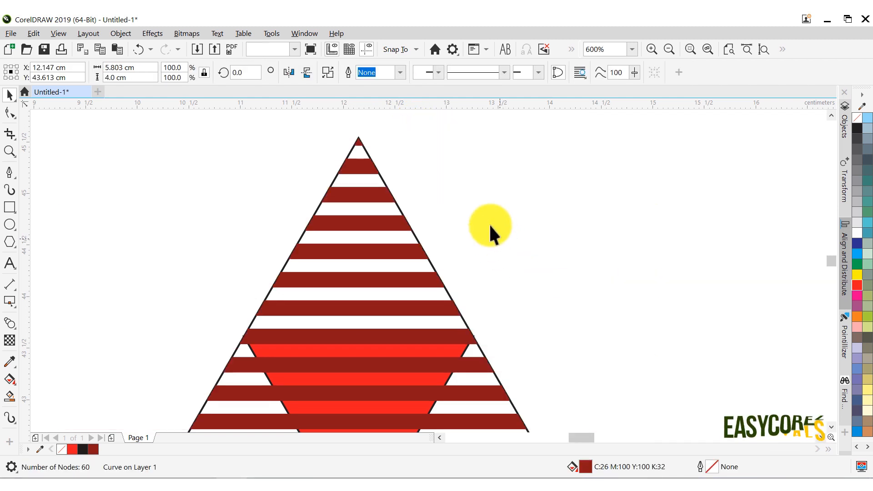
Fill the outer triangle behind the stripes with red
{"action": "scroll", "coordinate": [423, 144], "scroll_direction": "down", "scroll_amount": 2}
{"action": "scroll", "coordinate": [435, 241], "scroll_direction": "up", "scroll_amount": 2}
{"action": "left_click", "coordinate": [432, 218]}
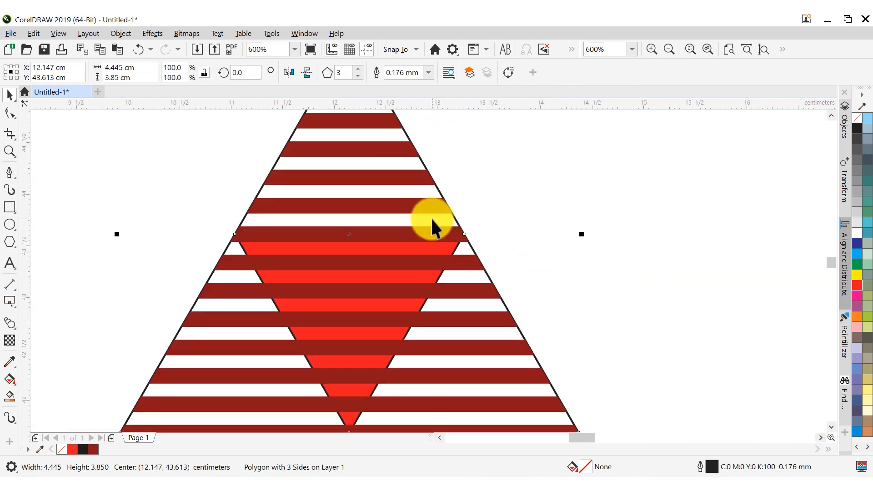
{"action": "left_click", "coordinate": [857, 285]}
{"action": "scroll", "coordinate": [473, 206], "scroll_direction": "down", "scroll_amount": 2}
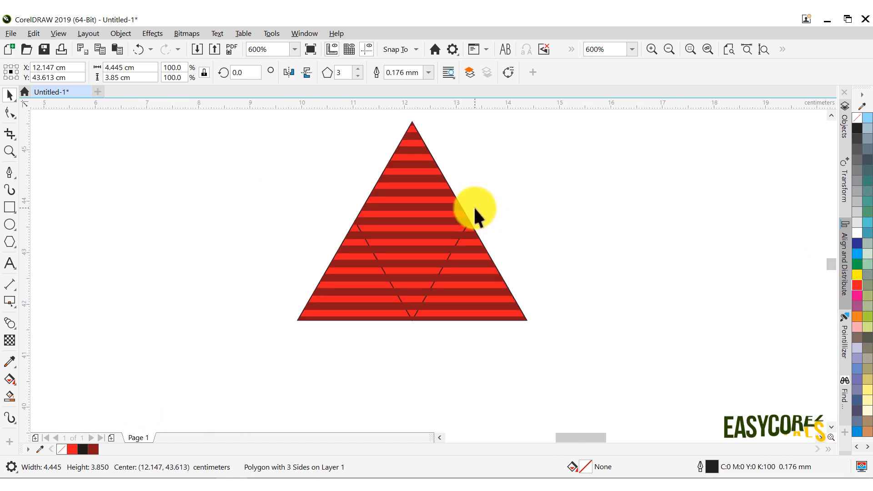
Bring the inverted inner red triangle to the front of the layer, above the stripes
{"action": "left_click", "coordinate": [321, 176]}
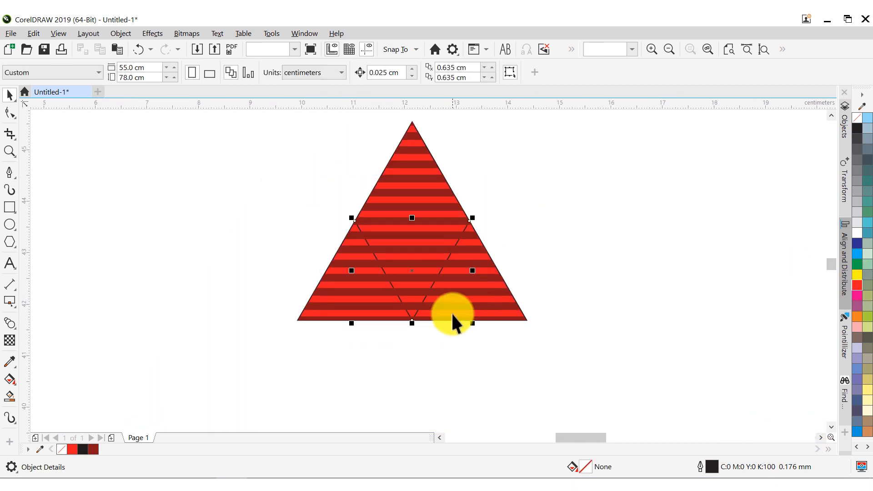
{"action": "right_click", "coordinate": [414, 270]}
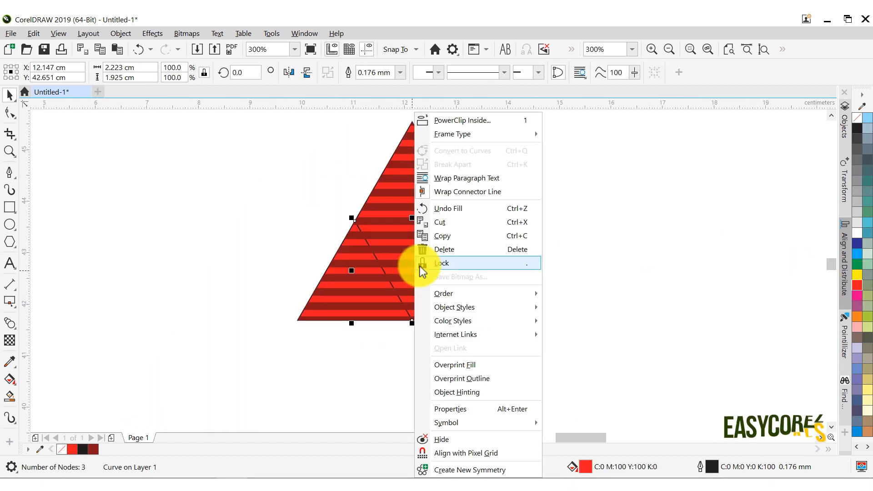
{"action": "mouse_move", "coordinate": [455, 296]}
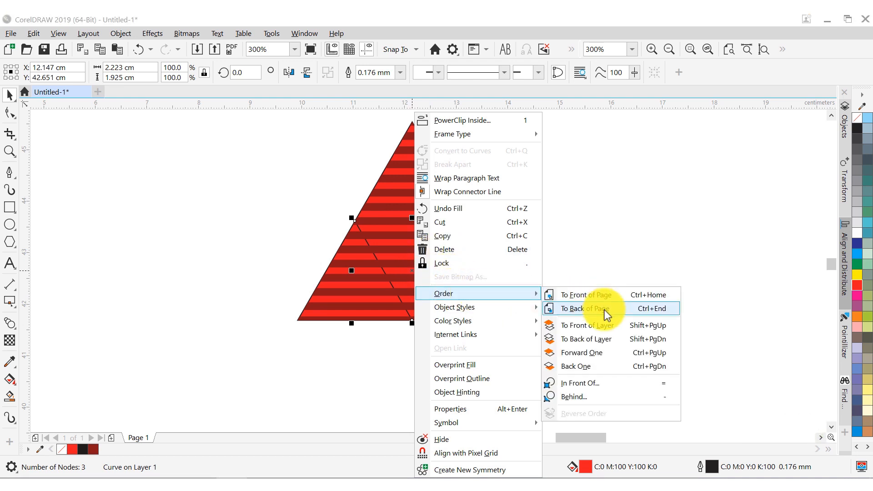
{"action": "left_click", "coordinate": [598, 324]}
{"action": "left_click", "coordinate": [578, 283]}
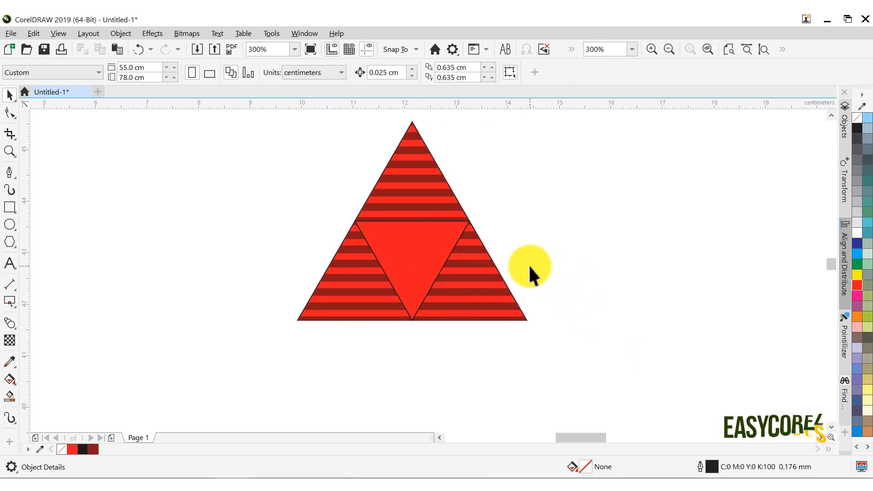
Select the outer triangle, stripes and inner triangle together and remove their outlines
{"action": "scroll", "coordinate": [480, 242], "scroll_direction": "down", "scroll_amount": 2}
{"action": "left_click_drag", "start_coordinate": [554, 324], "coordinate": [529, 294]}
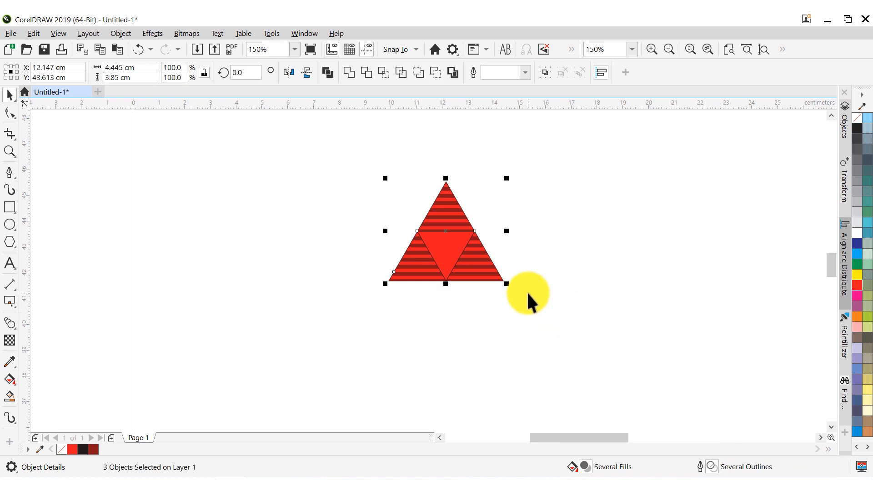
{"action": "right_click", "coordinate": [857, 118]}
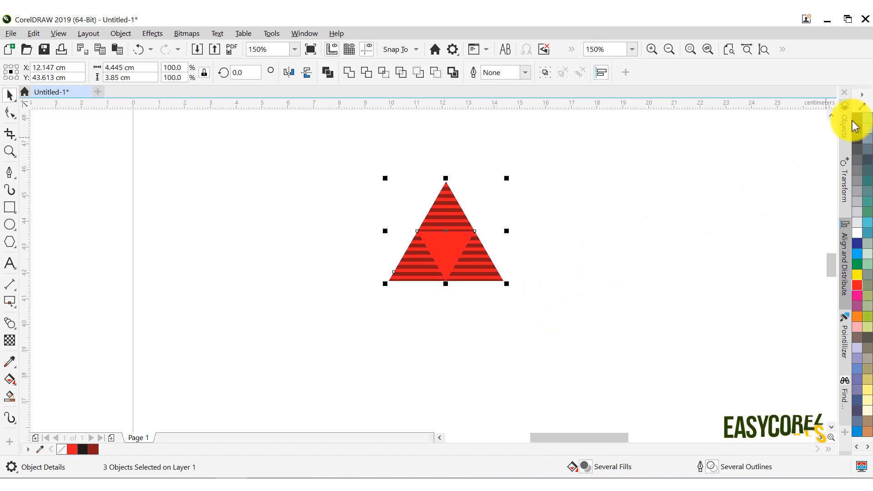
{"action": "left_click", "coordinate": [544, 230]}
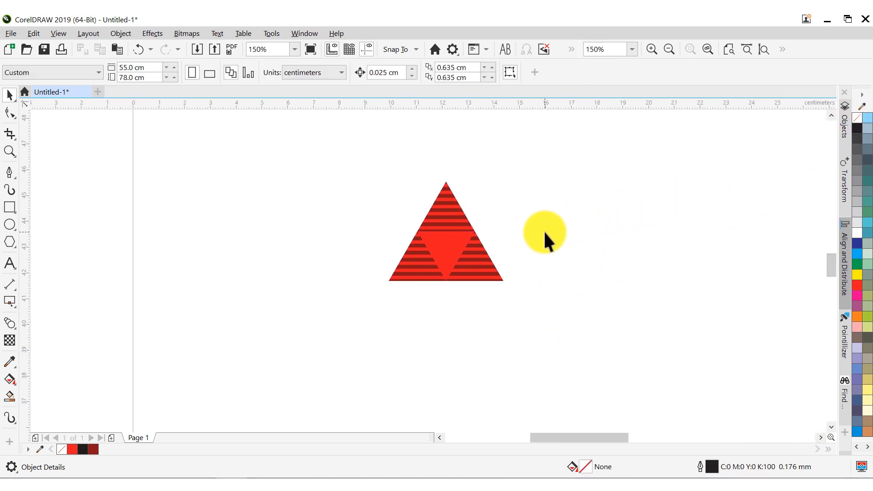
{"action": "scroll", "coordinate": [528, 223], "scroll_direction": "up", "scroll_amount": 2}
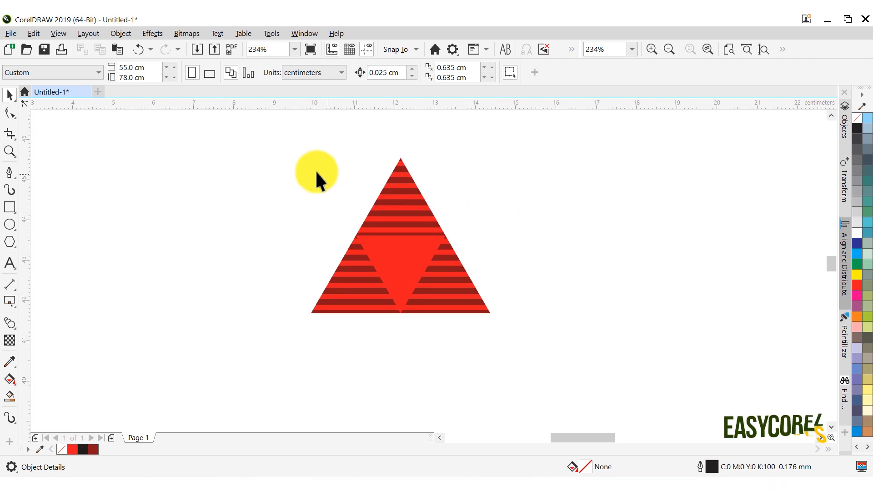
Duplicate the whole striped triangle horizontally to the right of the original and rotate the copy 180 degrees
{"action": "left_click_drag", "start_coordinate": [216, 124], "coordinate": [610, 369]}
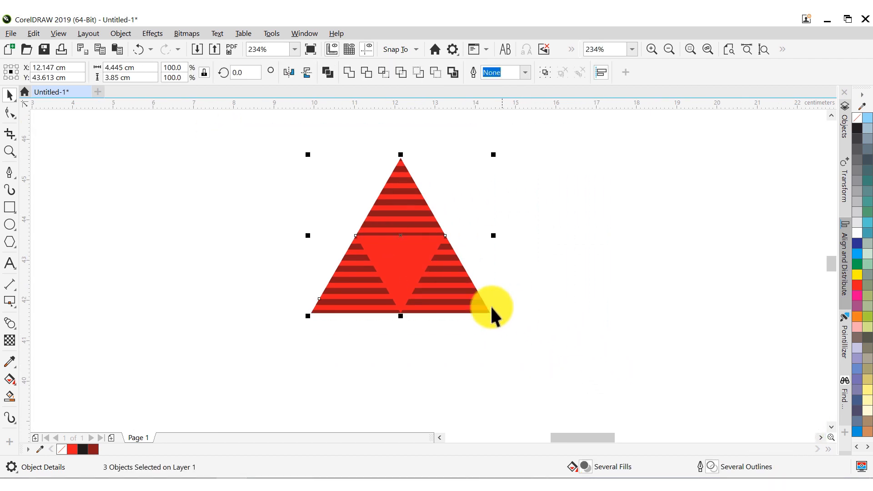
{"action": "left_click_drag", "start_coordinate": [363, 251], "coordinate": [545, 267]}
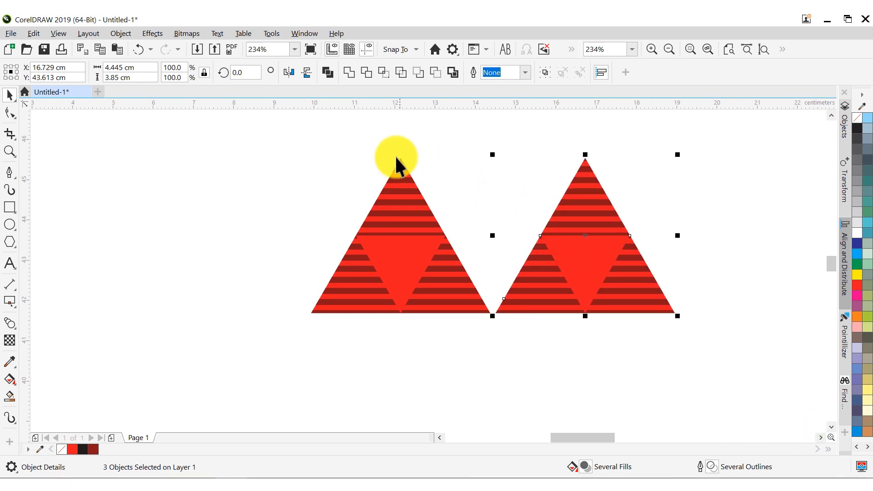
{"action": "type", "text": "1"}
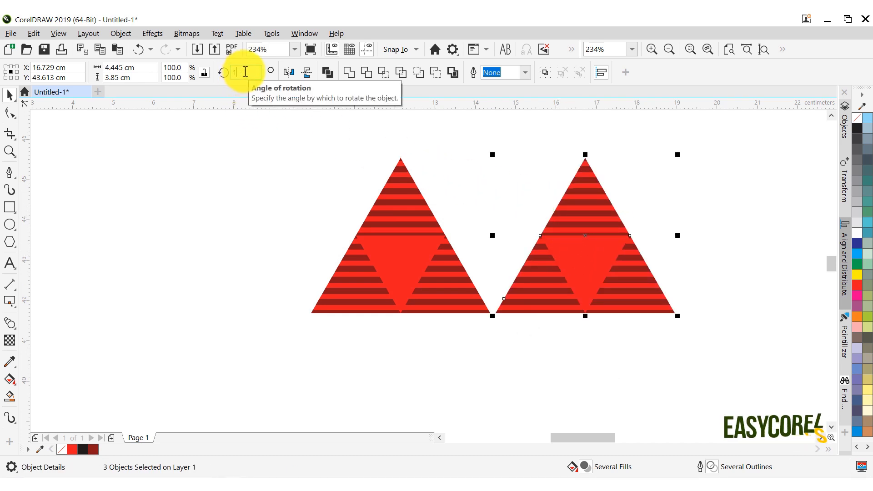
{"action": "type", "text": "80"}
{"action": "key", "text": "Return"}
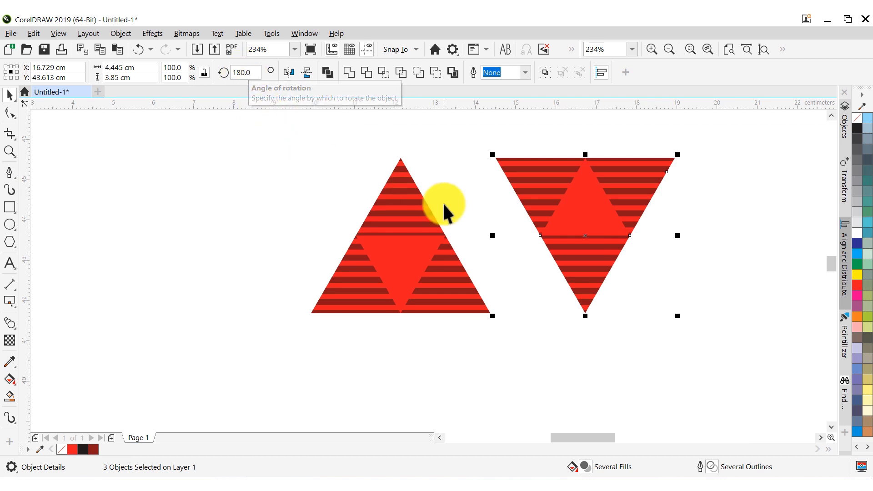
Move the rotated copy left until its slanted edge snaps against the original triangle, forming a parallelogram
{"action": "scroll", "coordinate": [587, 314], "scroll_direction": "up", "scroll_amount": 3}
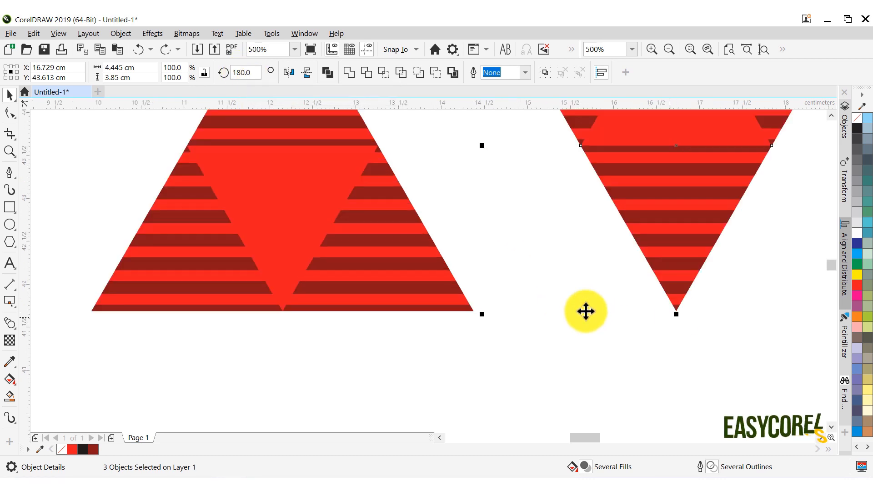
{"action": "scroll", "coordinate": [676, 312], "scroll_direction": "down", "scroll_amount": 3}
{"action": "left_click_drag", "start_coordinate": [677, 312], "coordinate": [579, 314]}
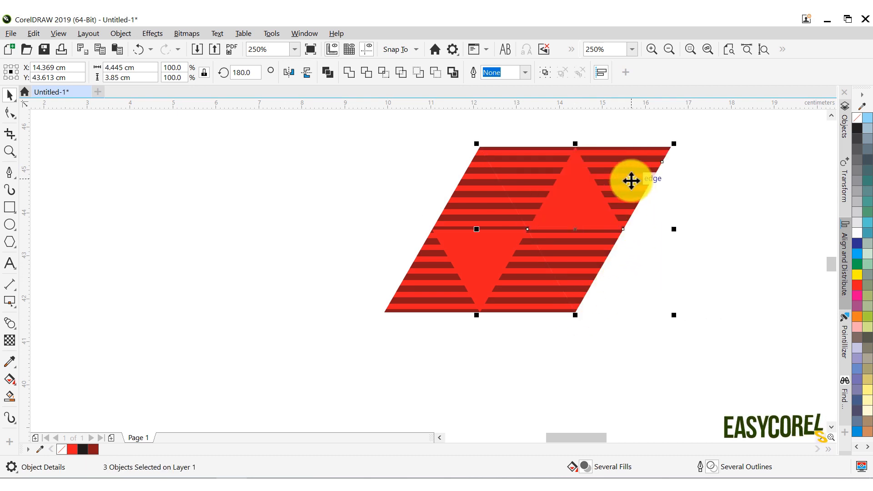
{"action": "scroll", "coordinate": [640, 166], "scroll_direction": "up", "scroll_amount": 3}
{"action": "left_click", "coordinate": [689, 198]}
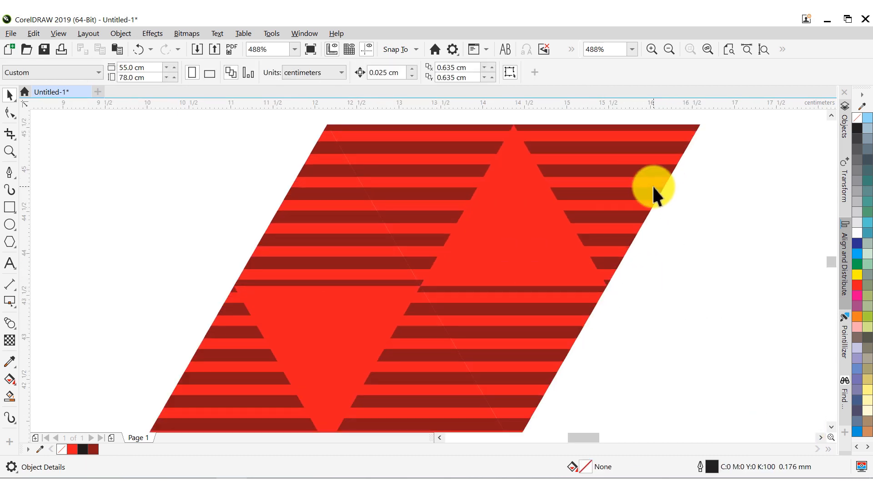
Intersect the rotated triangle's dark red stripes with its inner red triangle
{"action": "left_click", "coordinate": [609, 169]}
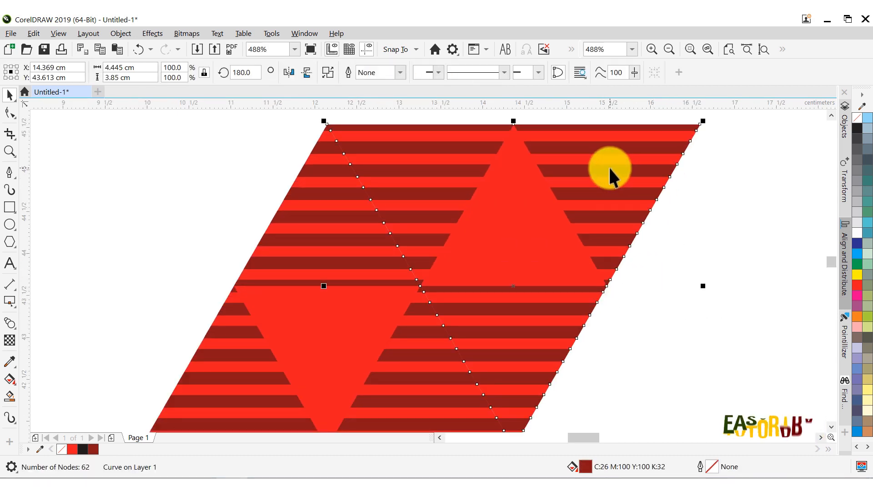
{"action": "left_click", "coordinate": [503, 156], "text": "shift"}
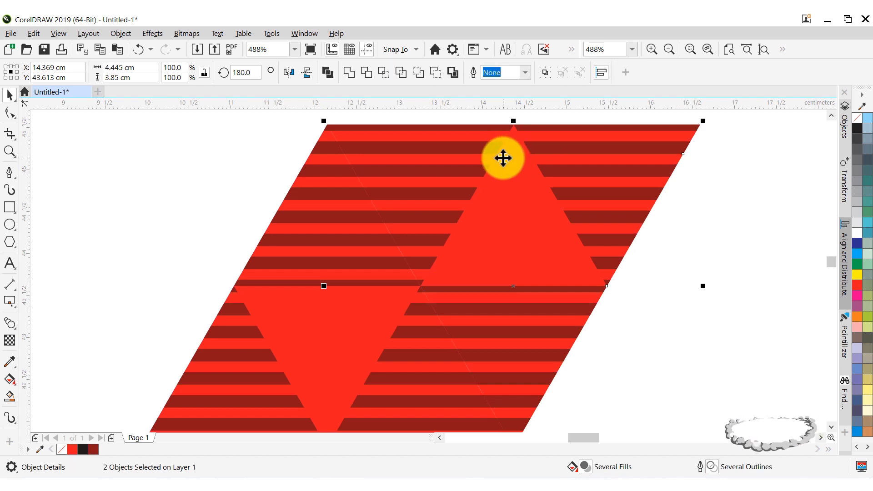
{"action": "left_click", "coordinate": [386, 73]}
{"action": "left_click", "coordinate": [703, 217]}
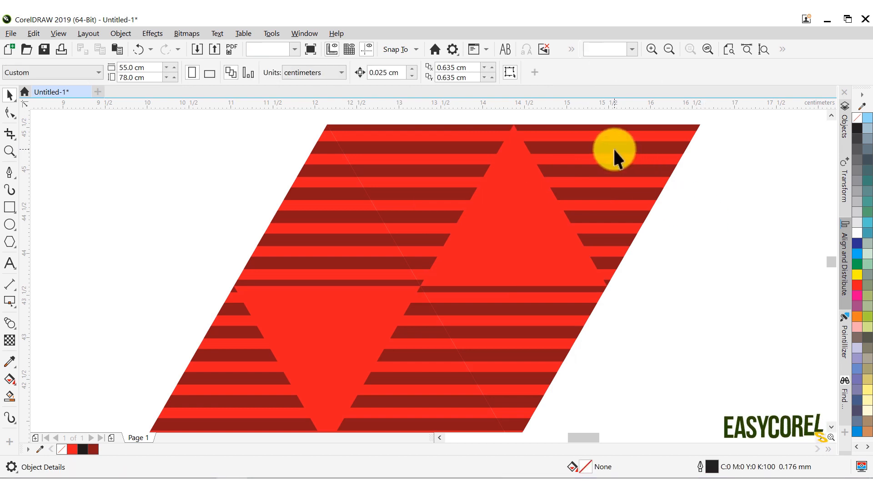
Delete the rotated triangle's full-width stripes and fill its outer triangle with the dark red C26 M100 Y100 K32
{"action": "right_click", "coordinate": [613, 149]}
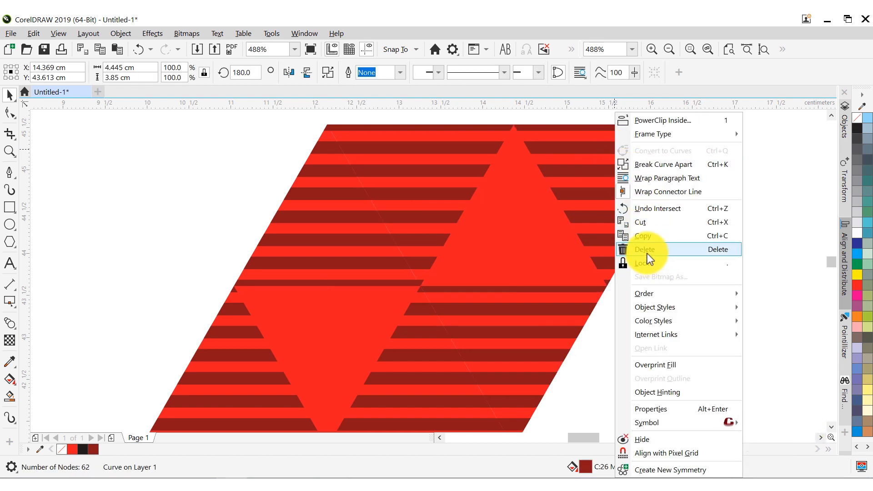
{"action": "left_click", "coordinate": [648, 251]}
{"action": "left_click", "coordinate": [509, 241]}
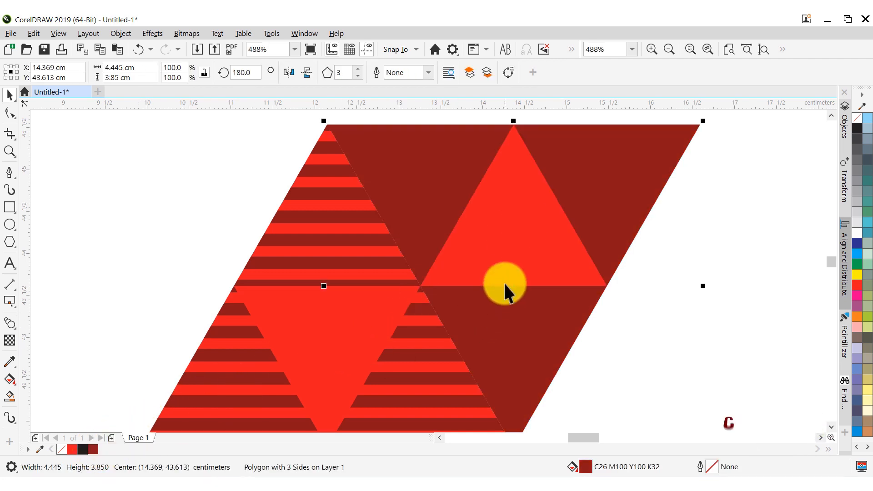
{"action": "left_click", "coordinate": [653, 258]}
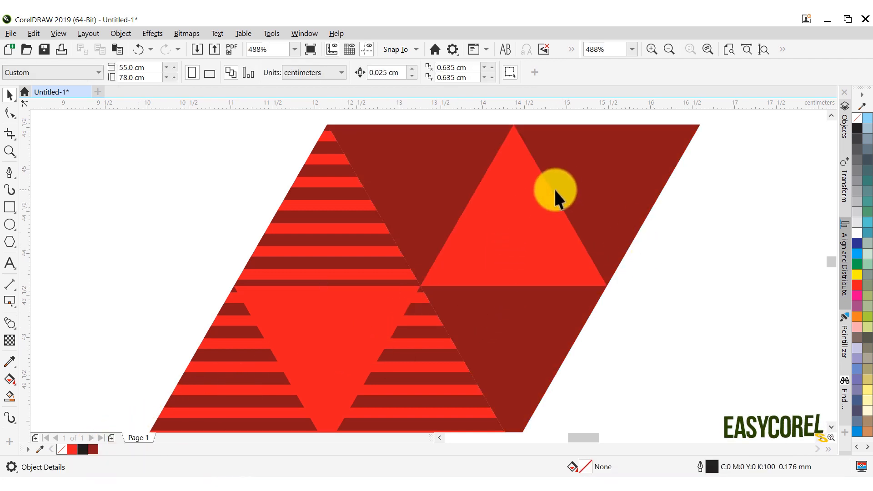
Separate the plain red inner triangle from the stripe intersection by moving it horizontally to the right
{"action": "left_click", "coordinate": [523, 166]}
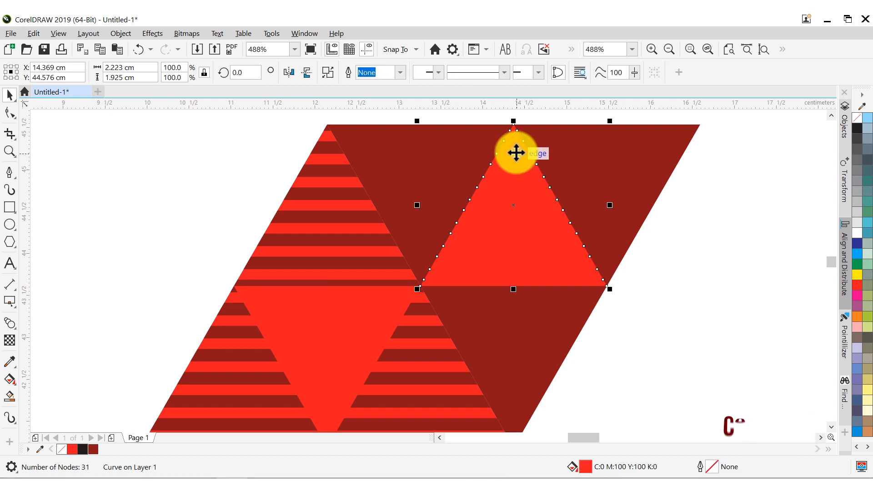
{"action": "scroll", "coordinate": [517, 152], "scroll_direction": "up", "scroll_amount": 2}
{"action": "left_click", "coordinate": [512, 155]}
{"action": "scroll", "coordinate": [512, 156], "scroll_direction": "down", "scroll_amount": 2}
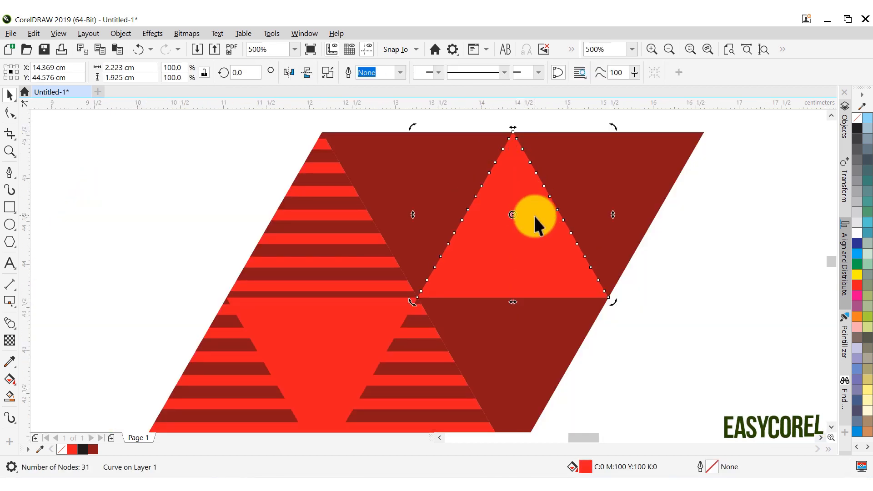
{"action": "left_click_drag", "start_coordinate": [517, 217], "coordinate": [701, 215]}
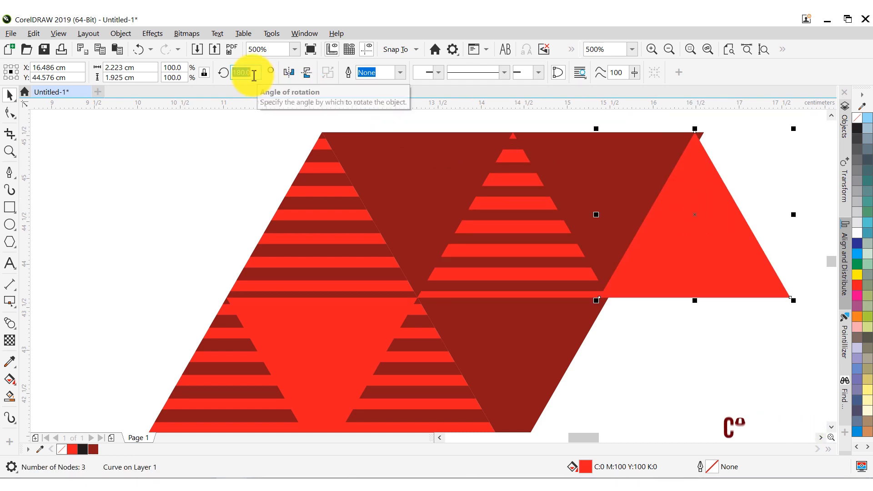
Rotate the moved red triangle 180 degrees and snap it into the upper-right corner of the parallelogram
{"action": "key", "text": "Return"}
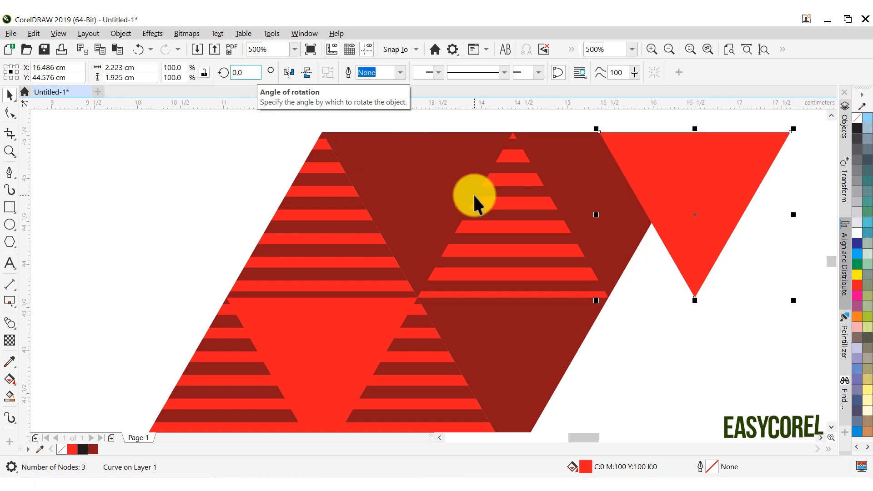
{"action": "left_click_drag", "start_coordinate": [743, 143], "coordinate": [705, 130]}
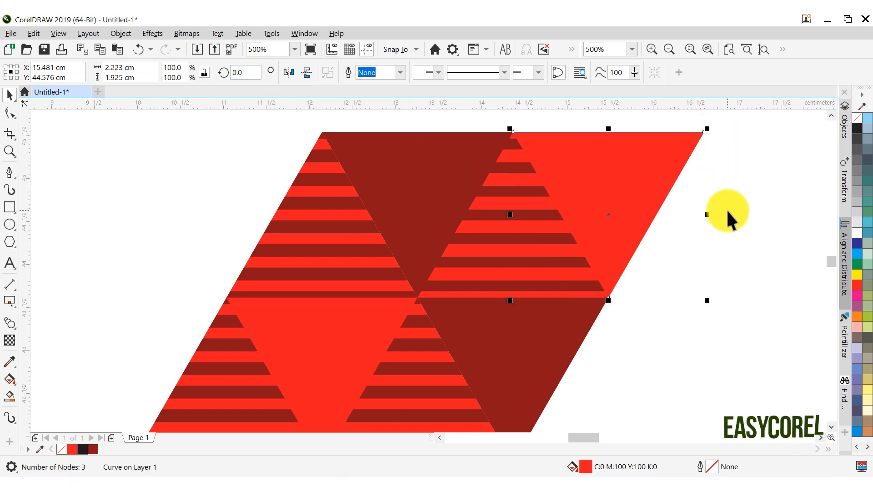
{"action": "left_click", "coordinate": [727, 209]}
Select the original striped triangle's objects and create one copy with a relative offset of X 4.445 cm and Y 0.0 cm
{"action": "scroll", "coordinate": [606, 191], "scroll_direction": "down", "scroll_amount": 1}
{"action": "scroll", "coordinate": [605, 190], "scroll_direction": "down", "scroll_amount": 2}
{"action": "left_click_drag", "start_coordinate": [301, 146], "coordinate": [364, 211]}
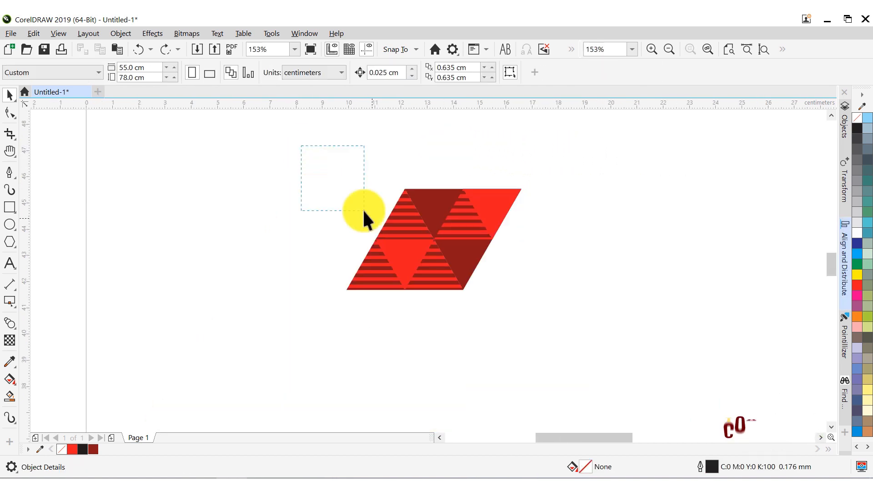
{"action": "left_click_drag", "start_coordinate": [463, 339], "coordinate": [466, 341]}
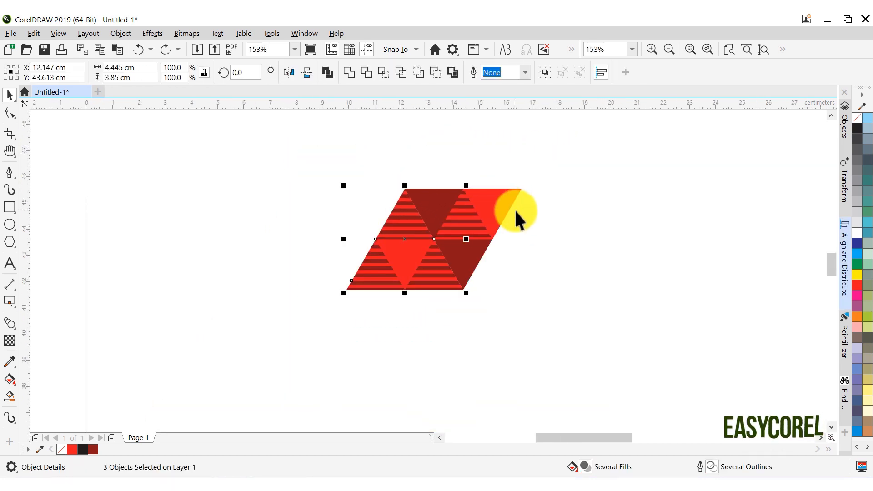
{"action": "scroll", "coordinate": [516, 212], "scroll_direction": "up", "scroll_amount": 2}
{"action": "left_click", "coordinate": [844, 187]}
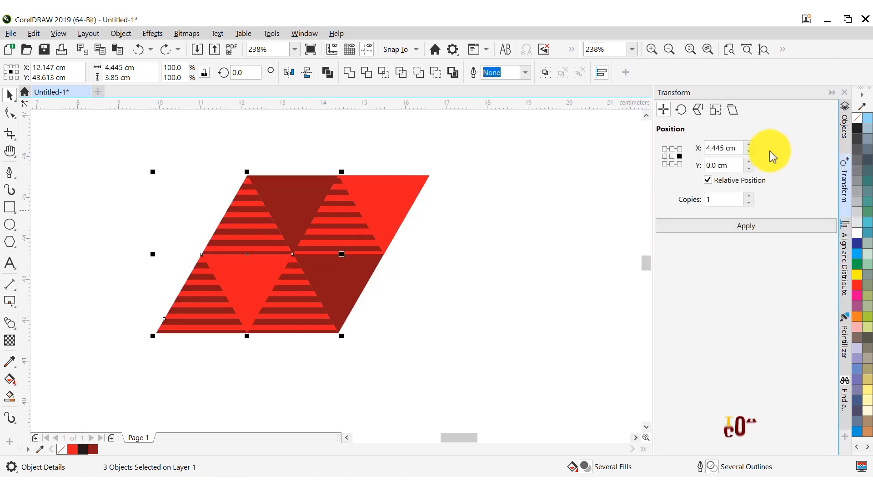
{"action": "left_click", "coordinate": [733, 232]}
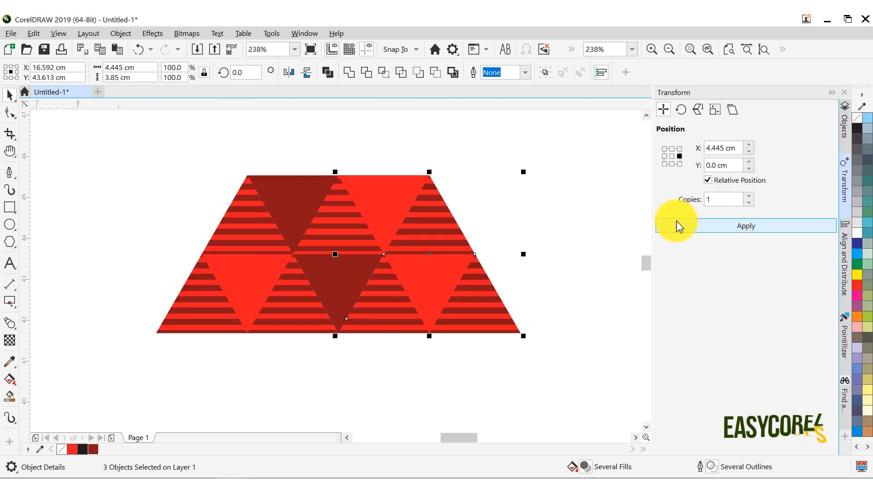
Select all the triangles of the trapezoid pattern and group them
{"action": "left_click", "coordinate": [515, 195]}
{"action": "left_click_drag", "start_coordinate": [500, 337], "coordinate": [549, 362]}
{"action": "left_click", "coordinate": [544, 73]}
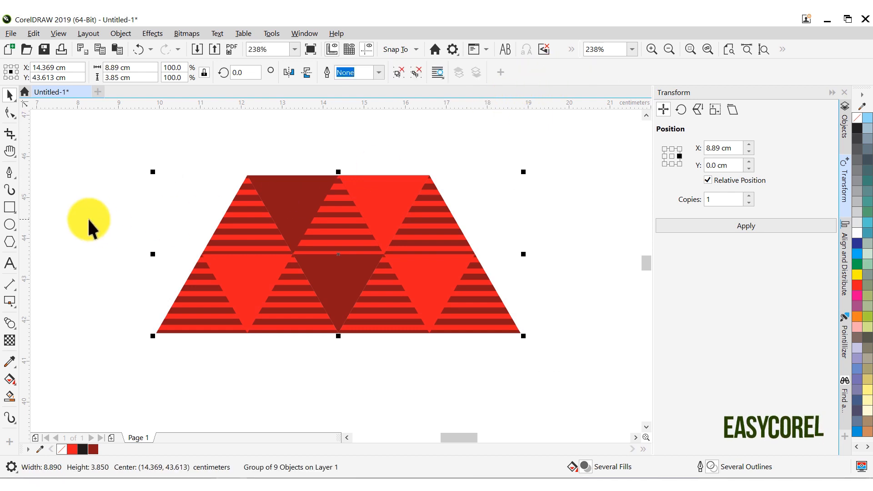
Draw a 4.445 by 3.85 cm rectangle over the middle of the trapezoid and select it together with the pattern group
{"action": "left_click", "coordinate": [9, 207]}
{"action": "left_click_drag", "start_coordinate": [248, 174], "coordinate": [430, 332]}
{"action": "left_click", "coordinate": [10, 95]}
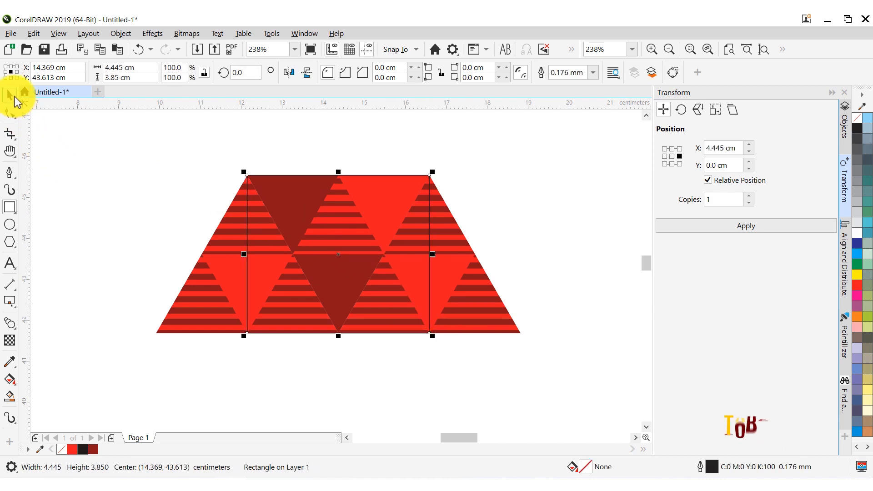
{"action": "left_click", "coordinate": [444, 234], "text": "shift"}
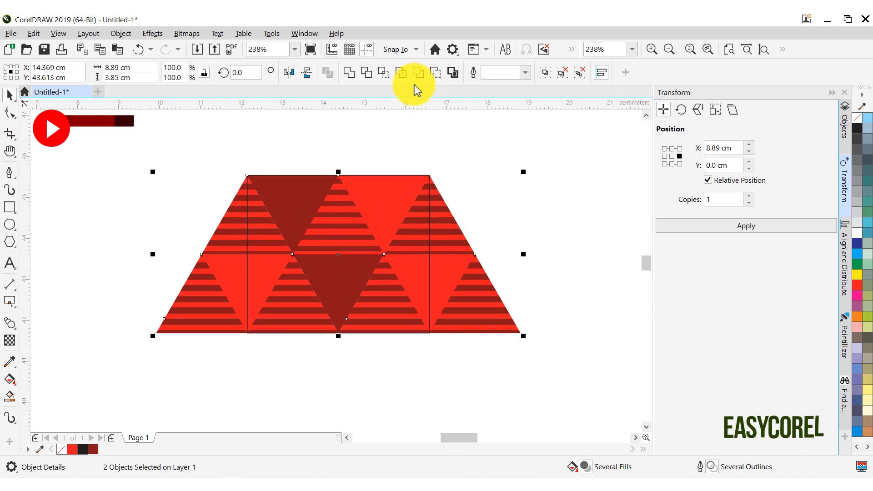
Intersect the pattern group with the rectangle and move the resulting rectangular tile above the trapezoid
{"action": "left_click", "coordinate": [383, 74]}
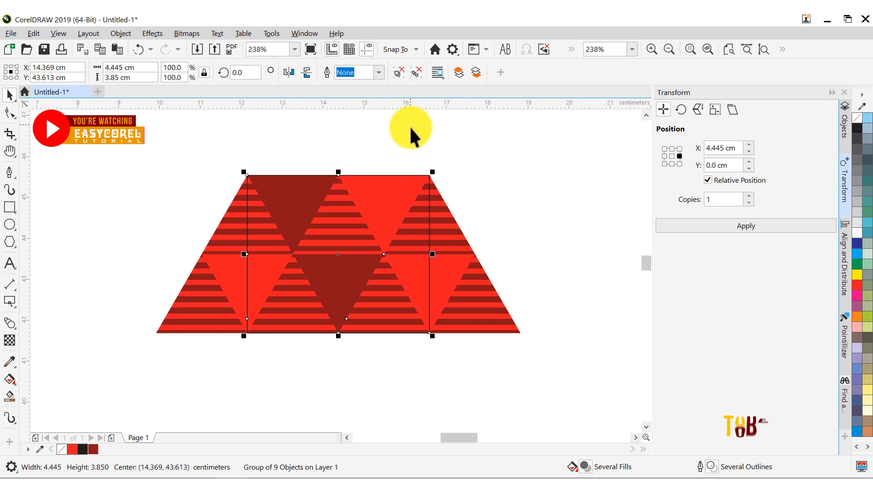
{"action": "scroll", "coordinate": [347, 282], "scroll_direction": "down", "scroll_amount": 1}
{"action": "left_click_drag", "start_coordinate": [345, 267], "coordinate": [352, 159]}
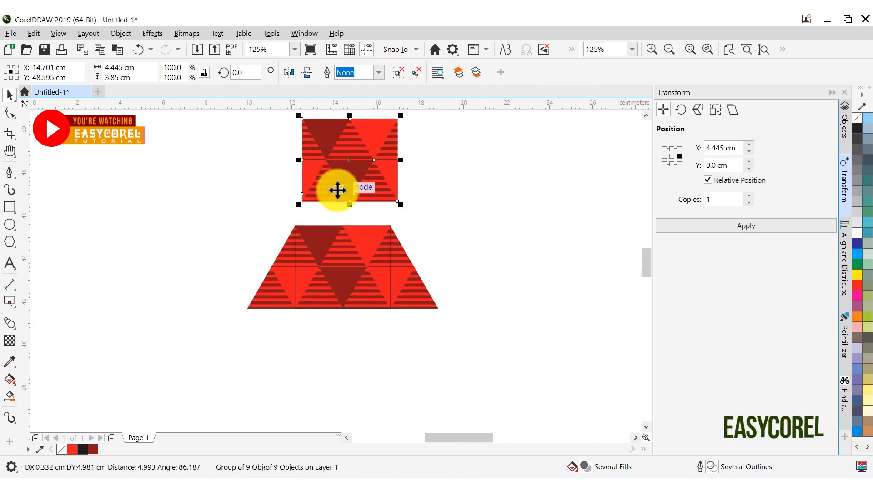
Delete the original trapezoid pattern together with the rectangle drawn over it
{"action": "mouse_move", "coordinate": [175, 201]}
{"action": "left_mouse_down"}
{"action": "mouse_move", "coordinate": [294, 285]}
{"action": "mouse_move", "coordinate": [398, 302]}
{"action": "left_mouse_up"}
{"action": "right_click", "coordinate": [390, 288]}
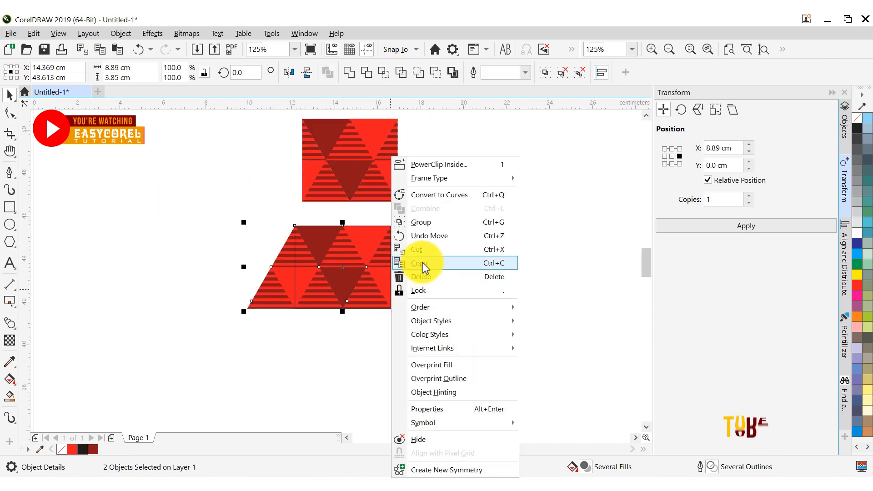
{"action": "left_click", "coordinate": [425, 277]}
Align the pattern tile with the left and top edges of the page, in its upper-left corner
{"action": "scroll", "coordinate": [346, 237], "scroll_direction": "down", "scroll_amount": 2}
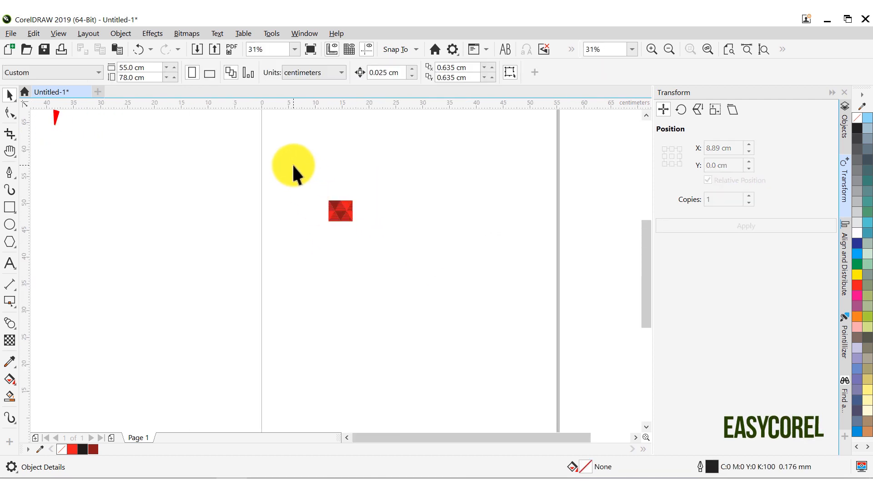
{"action": "scroll", "coordinate": [316, 217], "scroll_direction": "down", "scroll_amount": 1}
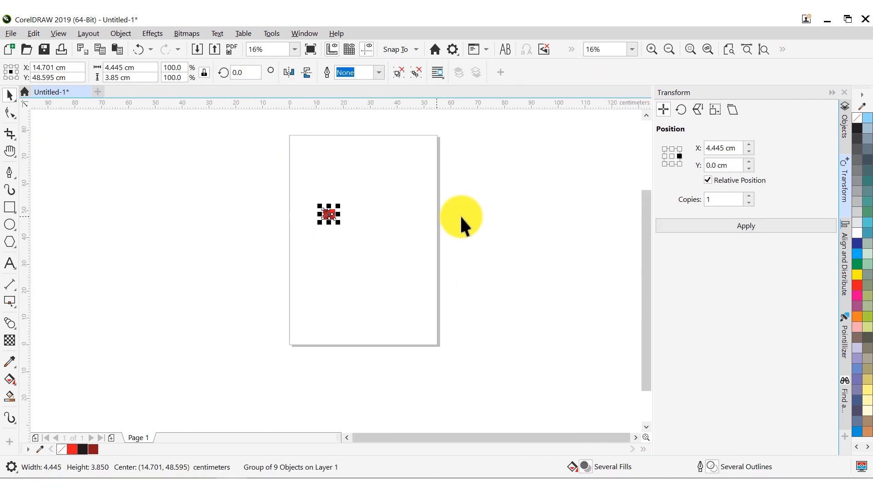
{"action": "left_click", "coordinate": [846, 255]}
{"action": "left_click", "coordinate": [670, 124]}
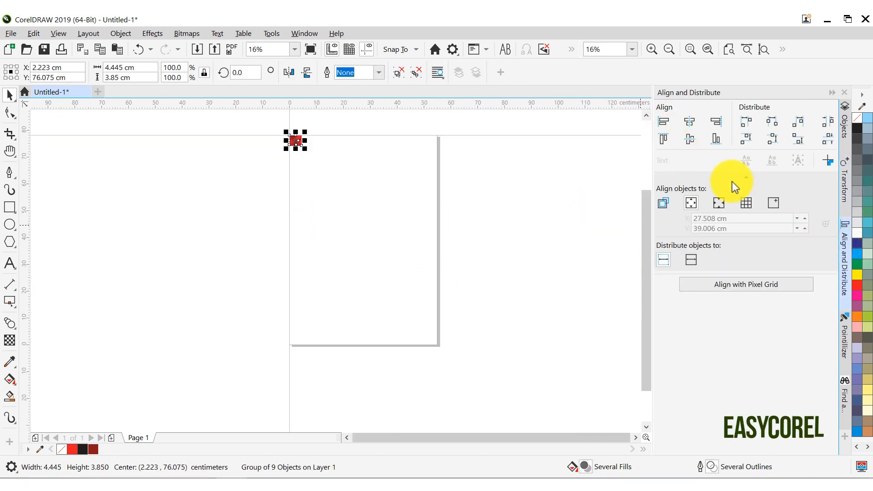
Repeatedly copy the tile with a relative offset of X 4.445 cm and Y 0.0 cm until the row spans the page width
{"action": "left_click", "coordinate": [847, 191]}
{"action": "left_click", "coordinate": [741, 226]}
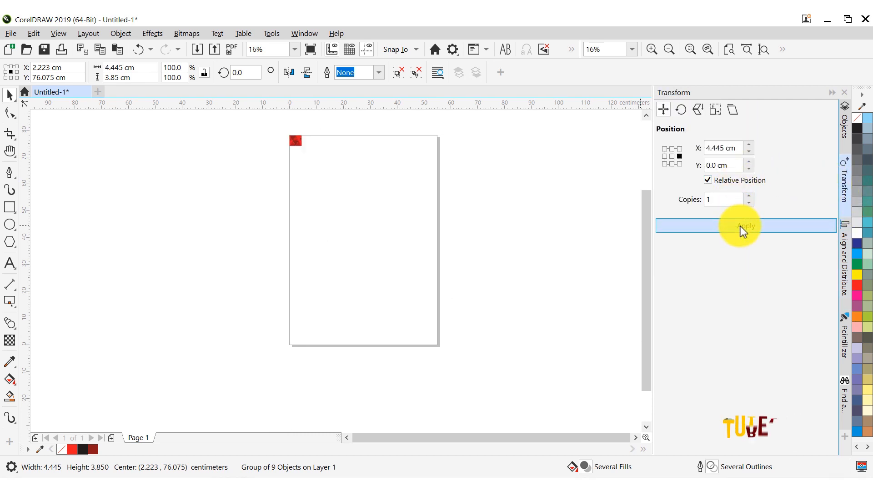
{"action": "left_click", "coordinate": [741, 226]}
{"action": "left_click", "coordinate": [740, 226]}
{"action": "left_click", "coordinate": [741, 226]}
{"action": "left_click", "coordinate": [740, 226]}
{"action": "left_click", "coordinate": [741, 226]}
{"action": "left_click", "coordinate": [741, 226]}
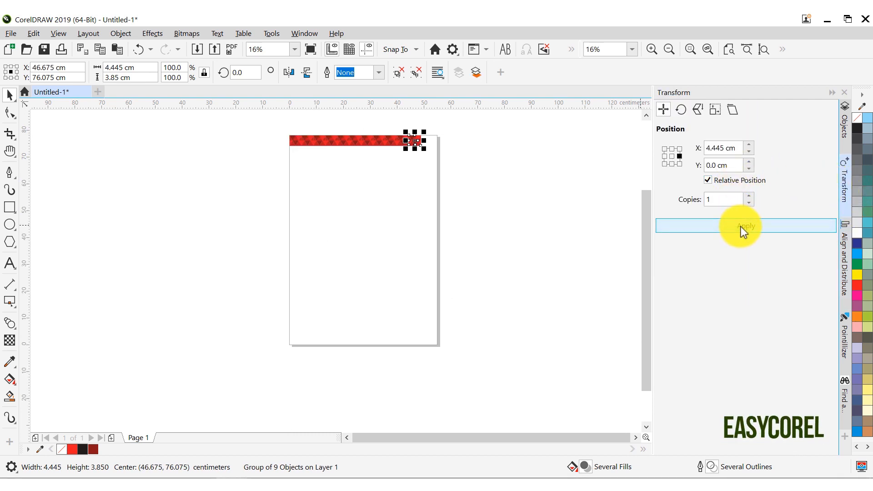
{"action": "left_click", "coordinate": [741, 226]}
{"action": "left_click", "coordinate": [740, 226]}
Select the tile row and repeatedly copy it with a relative offset of X 0.0 cm and Y -3.85 cm until the page is covered
{"action": "left_click_drag", "start_coordinate": [547, 184], "coordinate": [276, 117]}
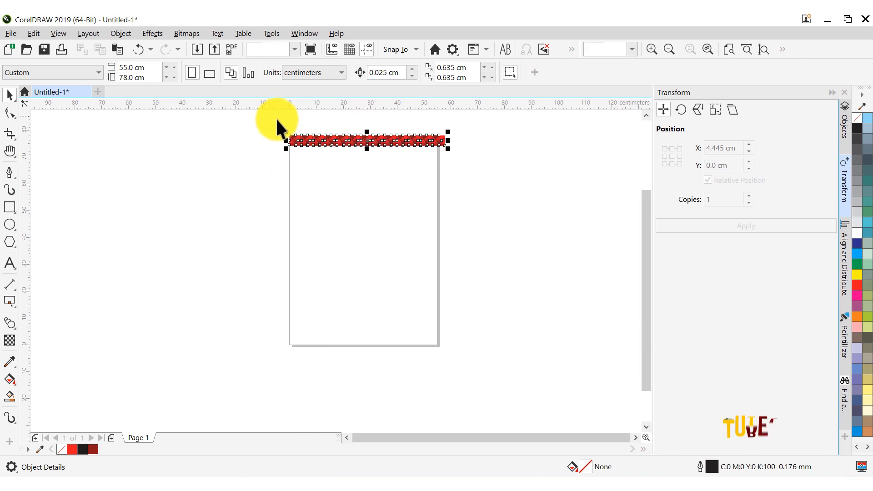
{"action": "left_click", "coordinate": [673, 165]}
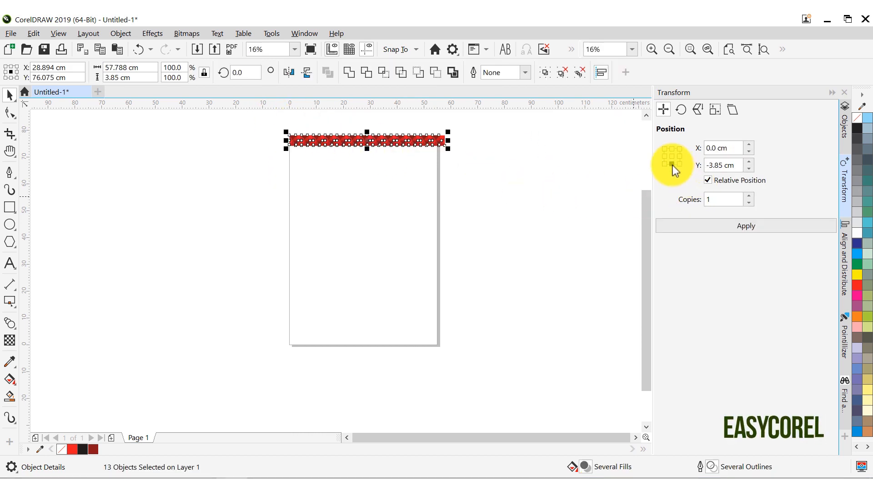
{"action": "left_click", "coordinate": [701, 227]}
{"action": "left_click", "coordinate": [703, 228]}
{"action": "left_click", "coordinate": [702, 228]}
{"action": "left_click", "coordinate": [703, 227]}
{"action": "left_click", "coordinate": [702, 227]}
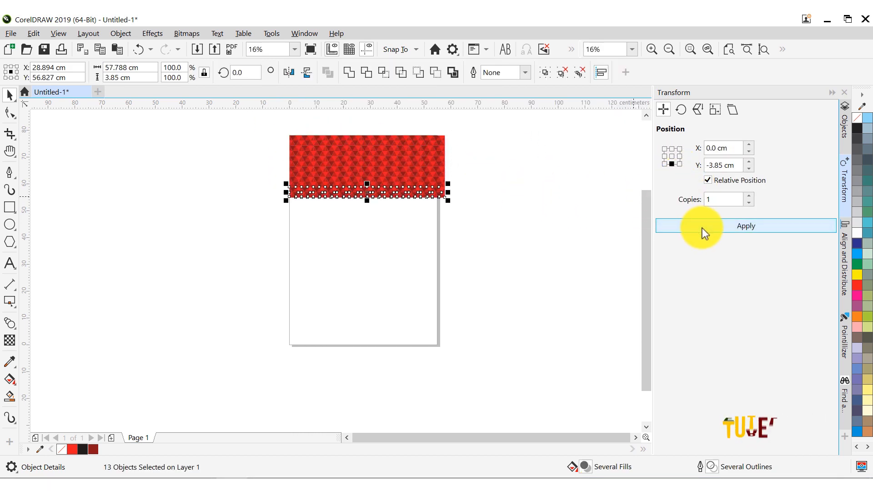
{"action": "left_click", "coordinate": [702, 228]}
{"action": "left_click", "coordinate": [703, 228]}
{"action": "left_click", "coordinate": [703, 228]}
{"action": "left_click", "coordinate": [703, 227]}
{"action": "left_click", "coordinate": [702, 228]}
{"action": "left_click", "coordinate": [703, 228]}
{"action": "left_click", "coordinate": [702, 228]}
{"action": "left_click", "coordinate": [703, 228]}
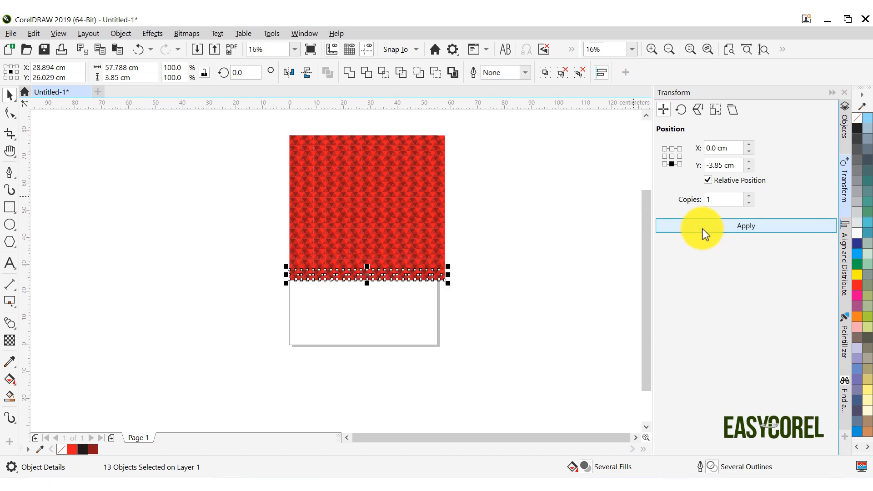
{"action": "left_click", "coordinate": [703, 228]}
{"action": "left_click", "coordinate": [703, 229]}
{"action": "left_click", "coordinate": [703, 228]}
{"action": "left_click", "coordinate": [703, 228]}
{"action": "left_click", "coordinate": [702, 228]}
{"action": "left_click", "coordinate": [702, 229]}
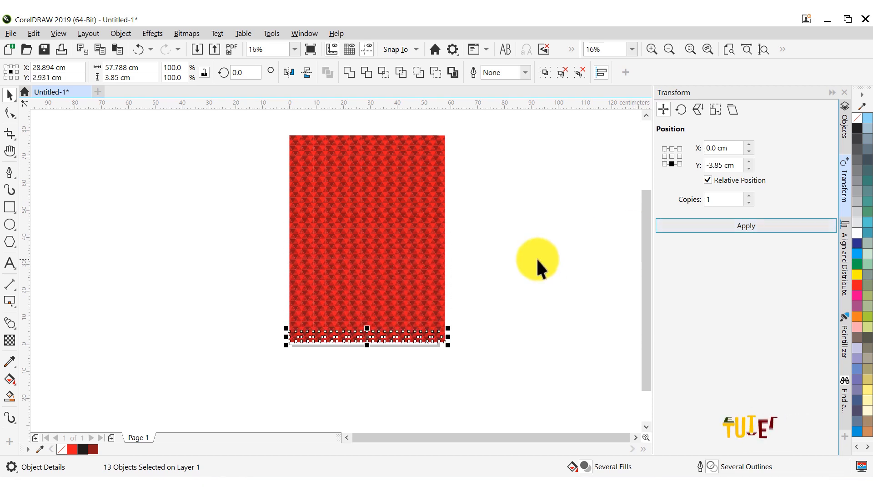
{"action": "left_click", "coordinate": [707, 228]}
Select all the tiles covering the page and group them
{"action": "left_click", "coordinate": [270, 121]}
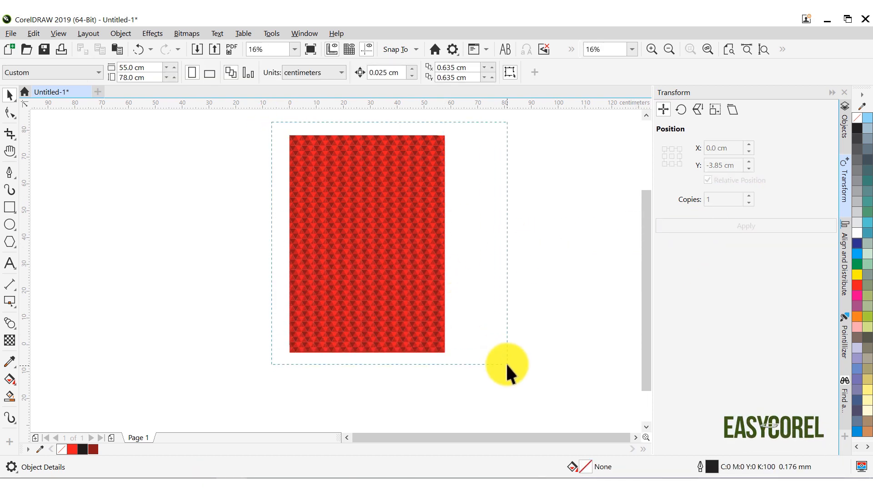
{"action": "left_click_drag", "start_coordinate": [507, 364], "coordinate": [509, 368]}
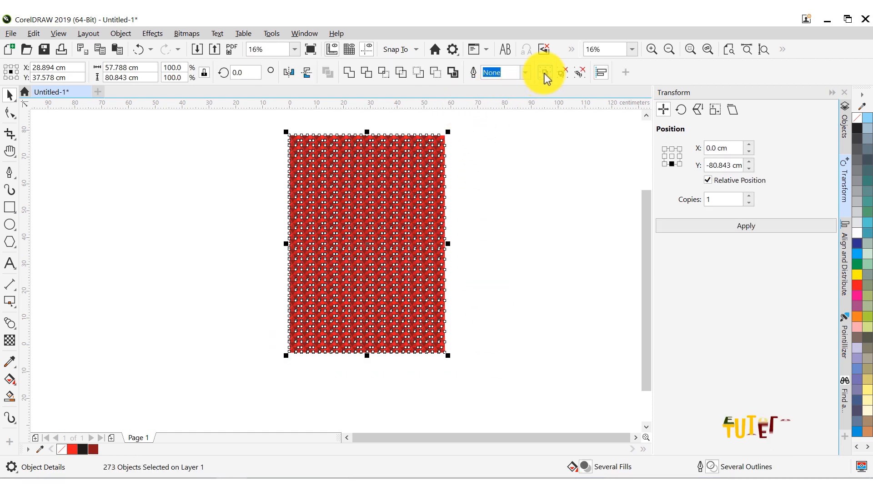
{"action": "left_click", "coordinate": [544, 73]}
Move the grouped pattern toward the right side of the page and create a page-sized 55 by 78 cm rectangle
{"action": "scroll", "coordinate": [405, 140], "scroll_direction": "up", "scroll_amount": 2}
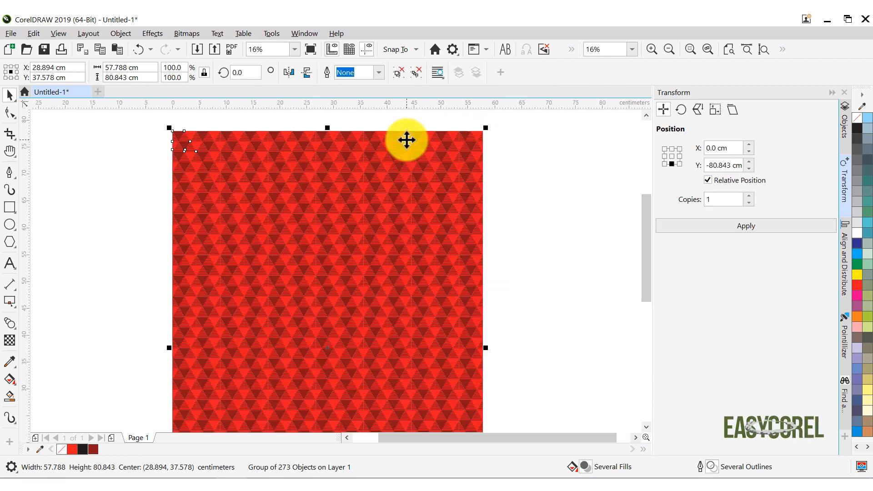
{"action": "left_click_drag", "start_coordinate": [327, 176], "coordinate": [436, 164]}
{"action": "left_click", "coordinate": [383, 154]}
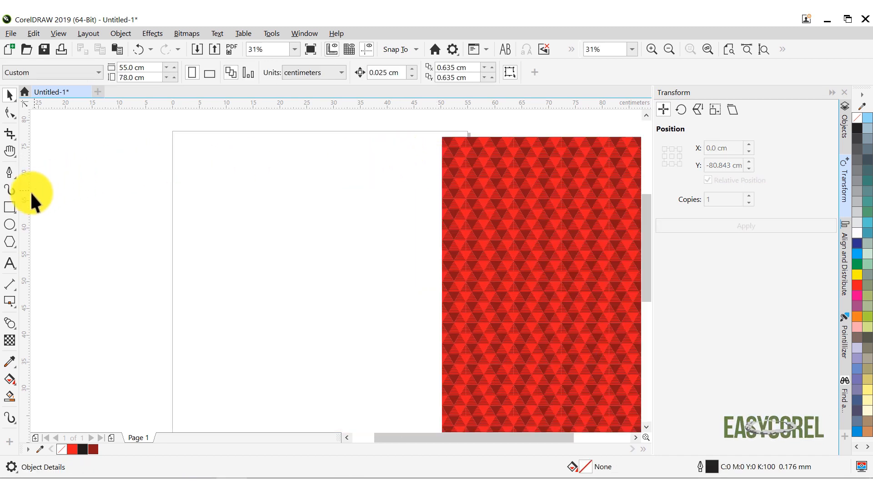
{"action": "double_click", "coordinate": [10, 208]}
{"action": "left_click", "coordinate": [14, 96]}
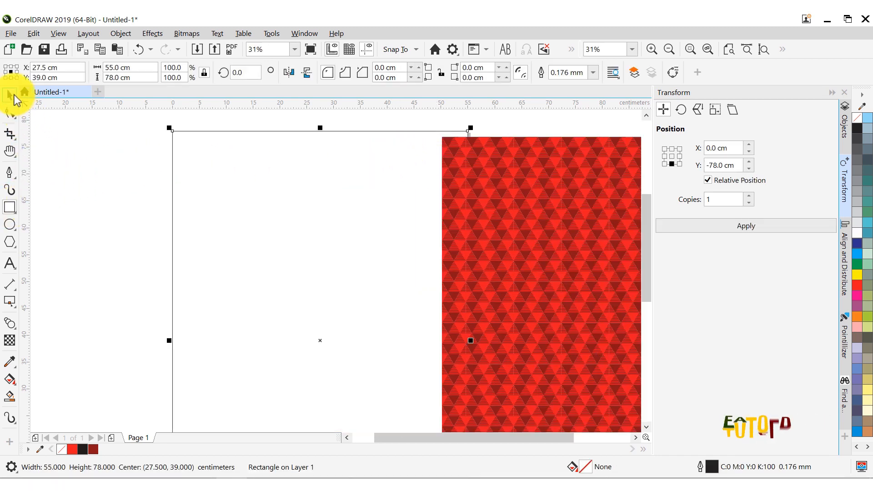
PowerClip the pattern group inside the page-sized rectangle and center the contents in the frame
{"action": "left_click", "coordinate": [517, 151]}
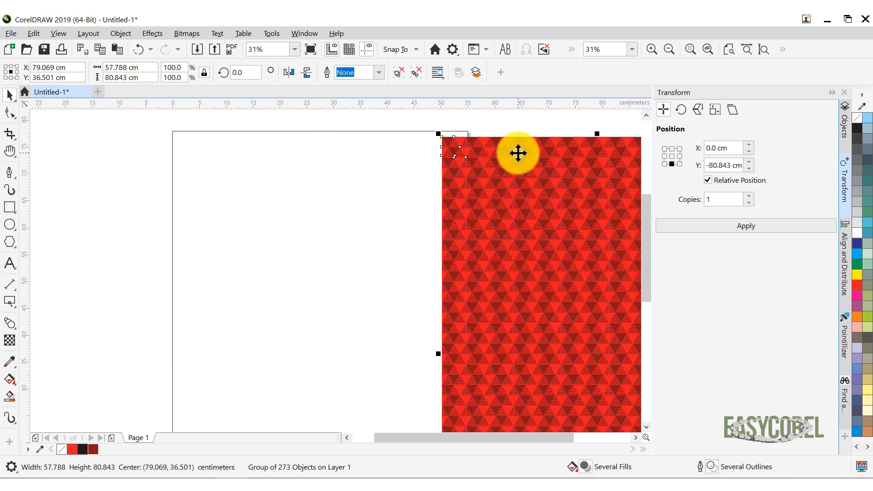
{"action": "right_click", "coordinate": [518, 153]}
{"action": "left_click", "coordinate": [548, 136]}
{"action": "left_click", "coordinate": [344, 179]}
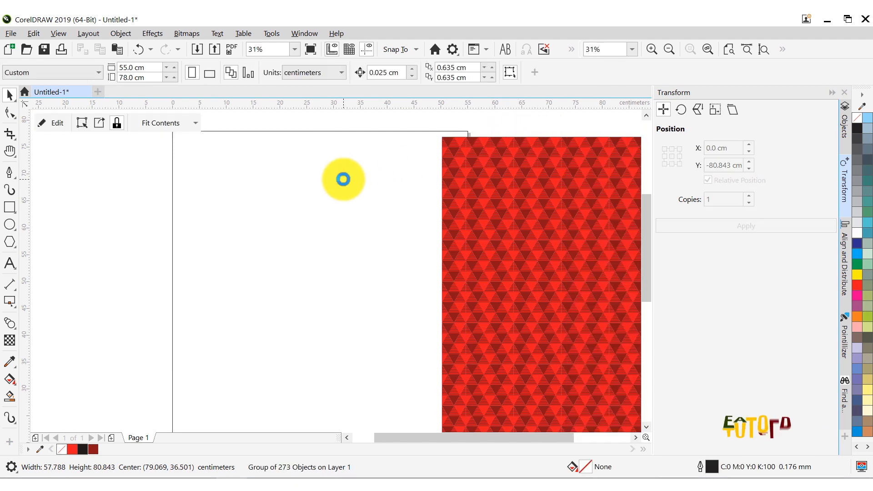
{"action": "right_click", "coordinate": [344, 178]}
{"action": "mouse_move", "coordinate": [455, 141]}
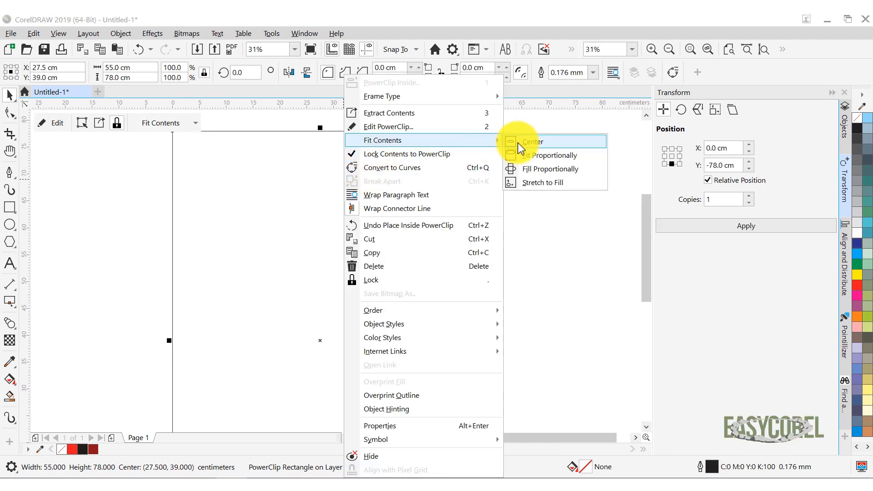
{"action": "left_click", "coordinate": [532, 142]}
Remove the outline of the PowerClip rectangle, collapse the Transform docker and deselect the pattern
{"action": "left_click", "coordinate": [386, 138]}
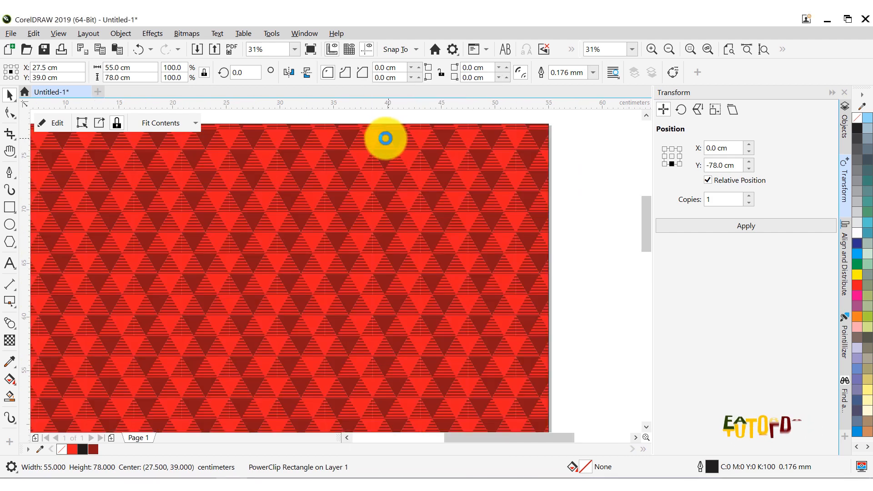
{"action": "scroll", "coordinate": [386, 138], "scroll_direction": "up", "scroll_amount": 10}
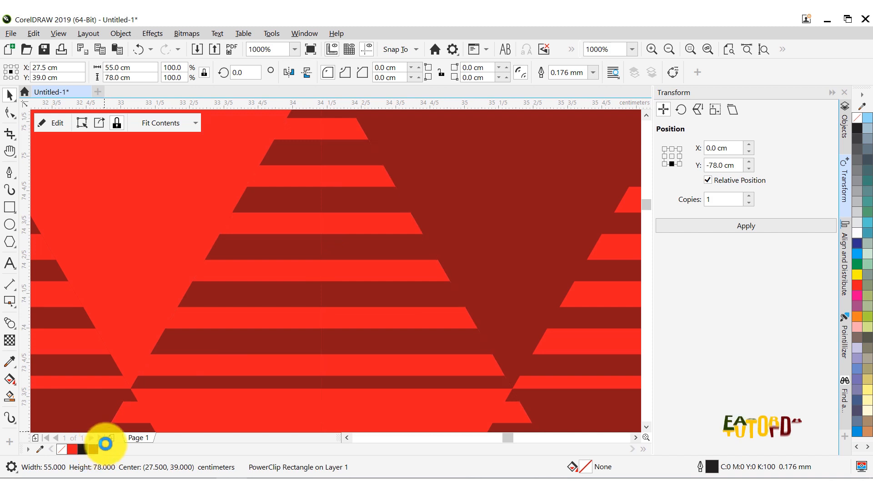
{"action": "scroll", "coordinate": [349, 249], "scroll_direction": "down", "scroll_amount": 3}
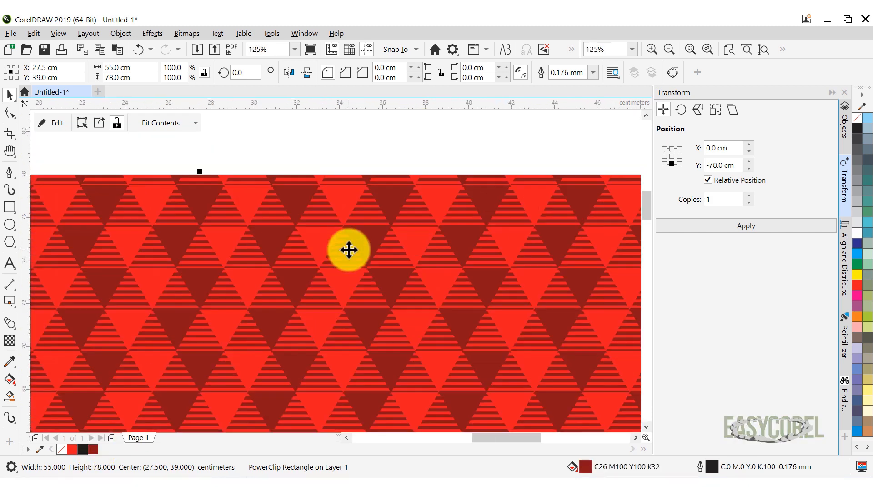
{"action": "scroll", "coordinate": [349, 249], "scroll_direction": "down", "scroll_amount": 4}
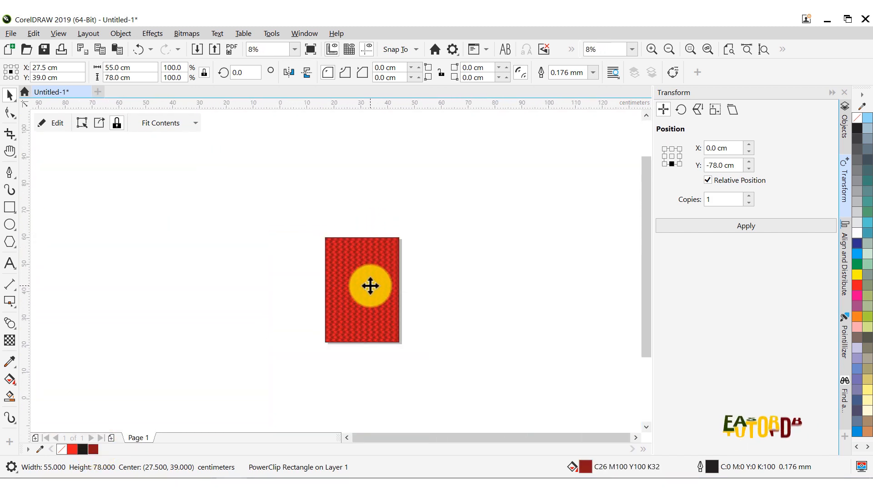
{"action": "scroll", "coordinate": [371, 285], "scroll_direction": "up", "scroll_amount": 1}
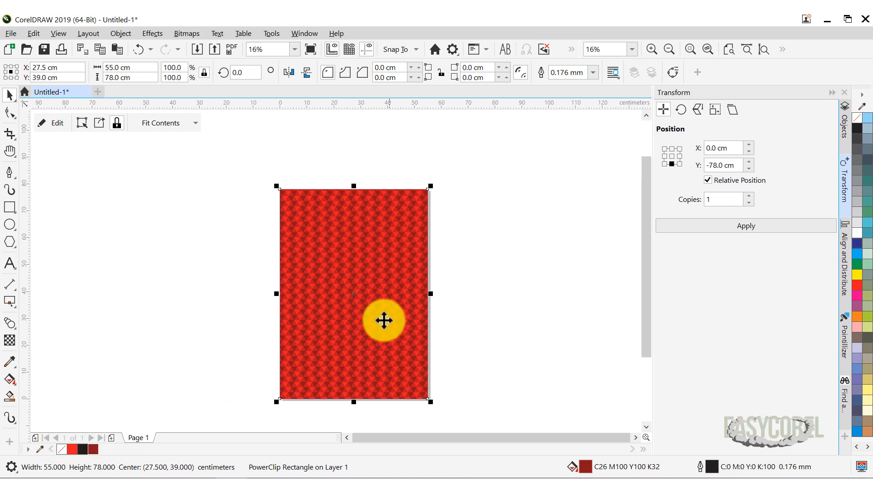
{"action": "left_click", "coordinate": [845, 93]}
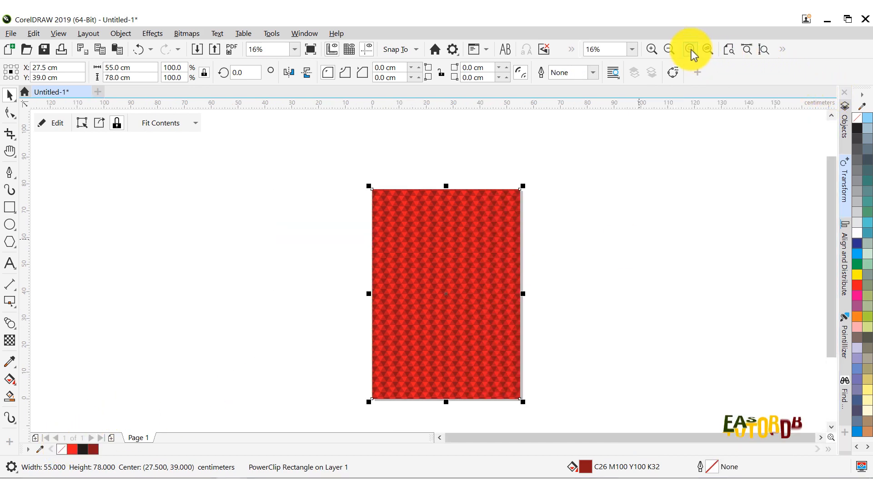
{"action": "left_click", "coordinate": [691, 50]}
{"action": "left_click", "coordinate": [586, 200]}
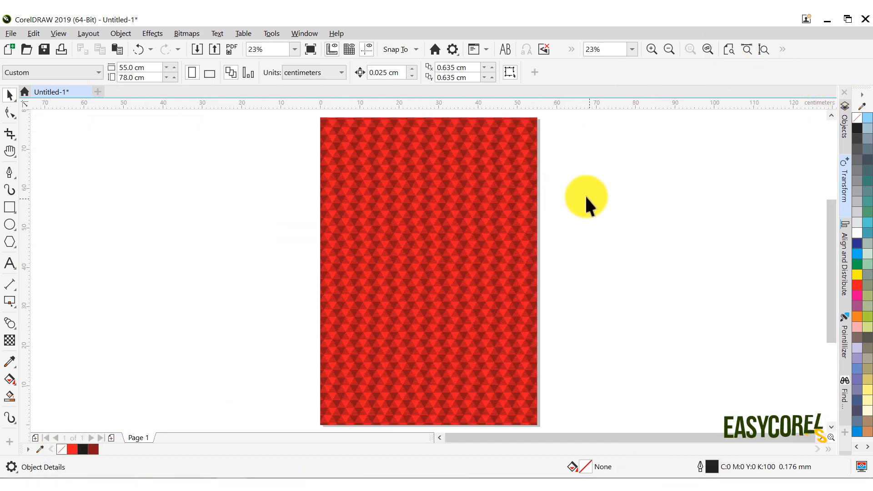
Open the Color Styles docker and add the PowerClip pattern's colors to it as styles in a new harmony
{"action": "left_click", "coordinate": [314, 34]}
{"action": "mouse_move", "coordinate": [334, 195]}
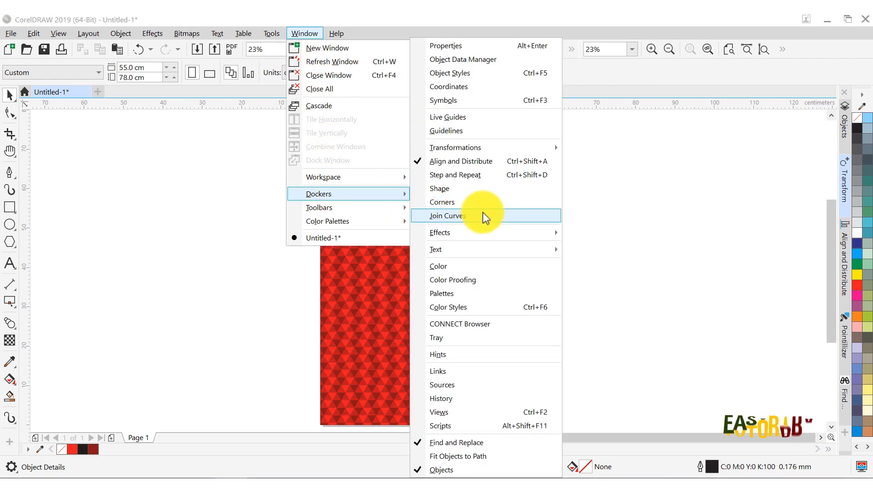
{"action": "left_click", "coordinate": [496, 308]}
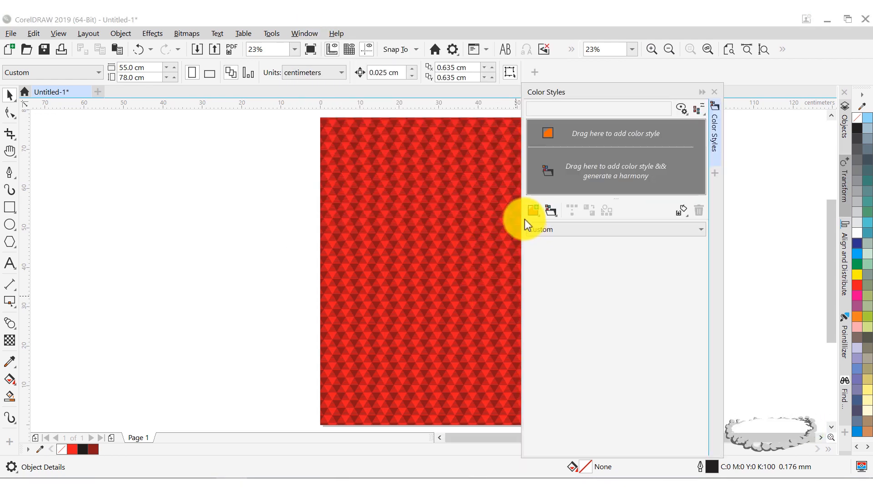
{"action": "left_click", "coordinate": [466, 203]}
{"action": "left_click_drag", "start_coordinate": [463, 195], "coordinate": [570, 171]}
{"action": "left_click", "coordinate": [472, 308]}
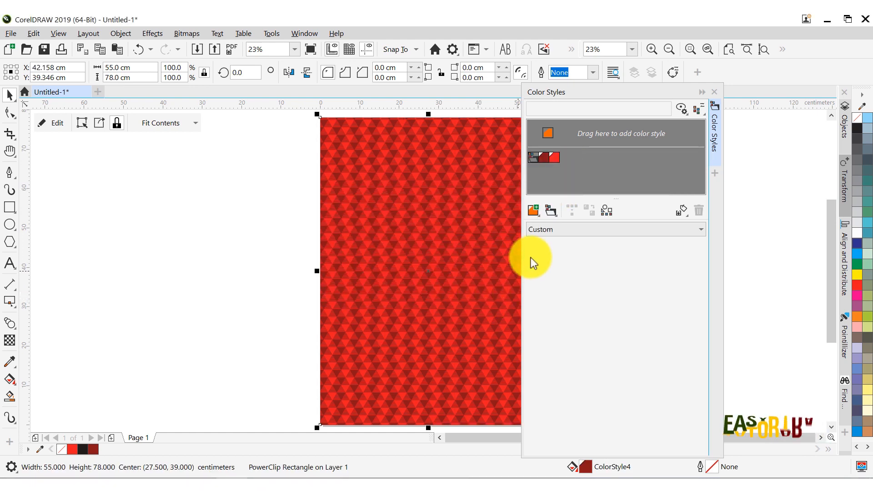
Select the harmony and rotate its colors on the color wheel to recolor the pattern in orange and brown
{"action": "left_click", "coordinate": [537, 158]}
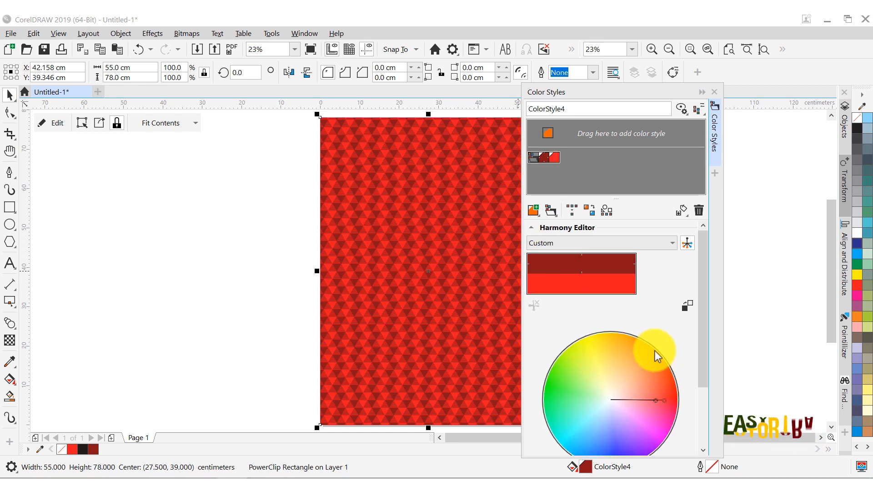
{"action": "left_click_drag", "start_coordinate": [664, 402], "coordinate": [634, 339]}
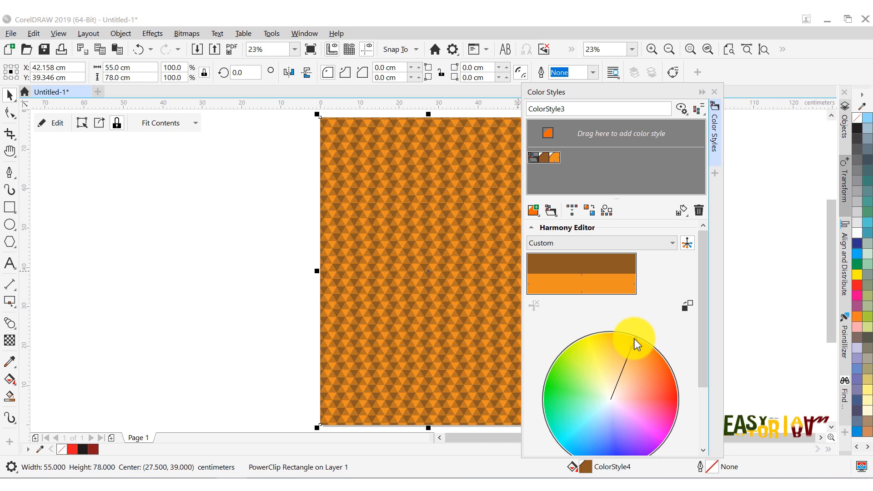
{"action": "scroll", "coordinate": [438, 334], "scroll_direction": "up", "scroll_amount": 4}
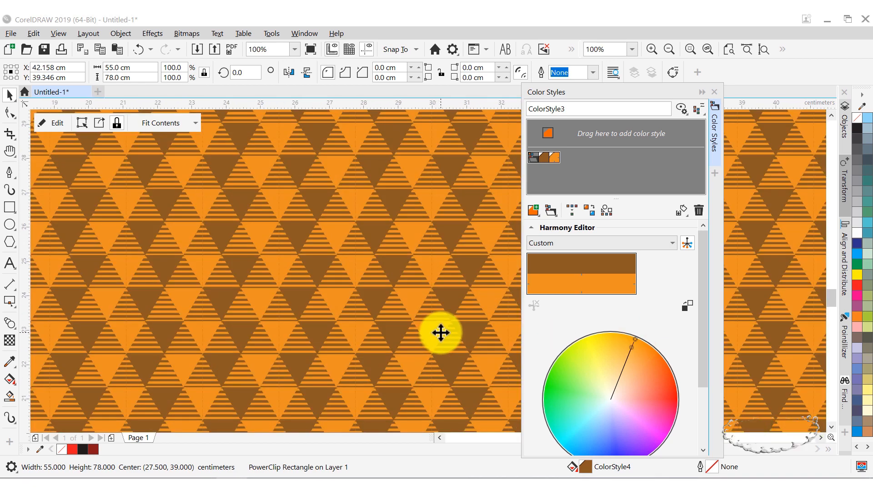
{"action": "scroll", "coordinate": [440, 333], "scroll_direction": "up", "scroll_amount": 2}
{"action": "scroll", "coordinate": [440, 333], "scroll_direction": "down", "scroll_amount": 4}
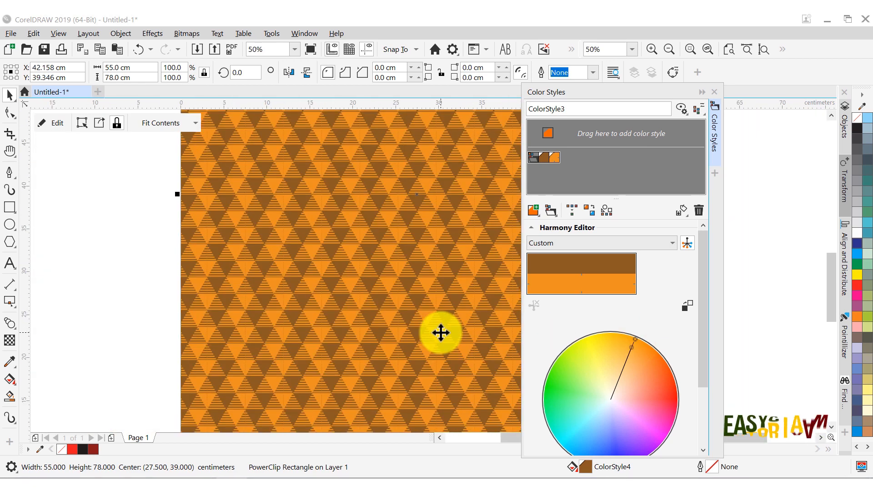
Close the Color Styles docker and deselect the recolored pattern
{"action": "left_click", "coordinate": [715, 93]}
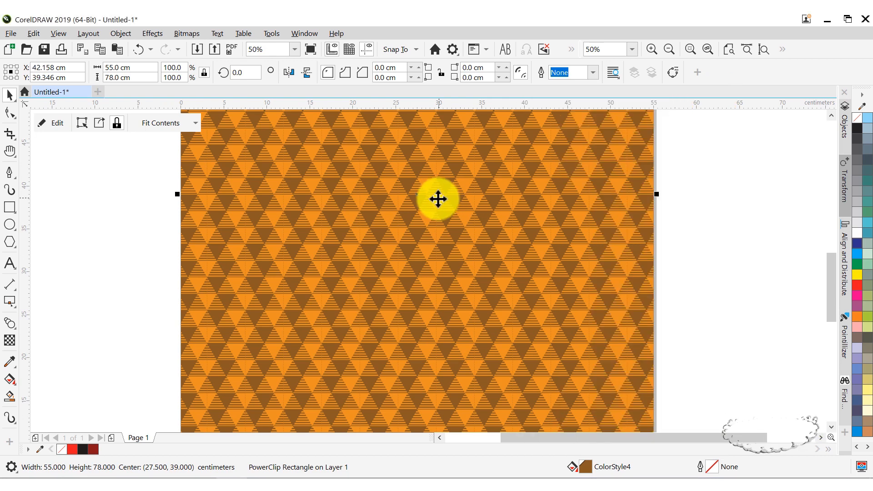
{"action": "scroll", "coordinate": [437, 200], "scroll_direction": "down", "scroll_amount": 4}
{"action": "scroll", "coordinate": [496, 166], "scroll_direction": "up", "scroll_amount": 1}
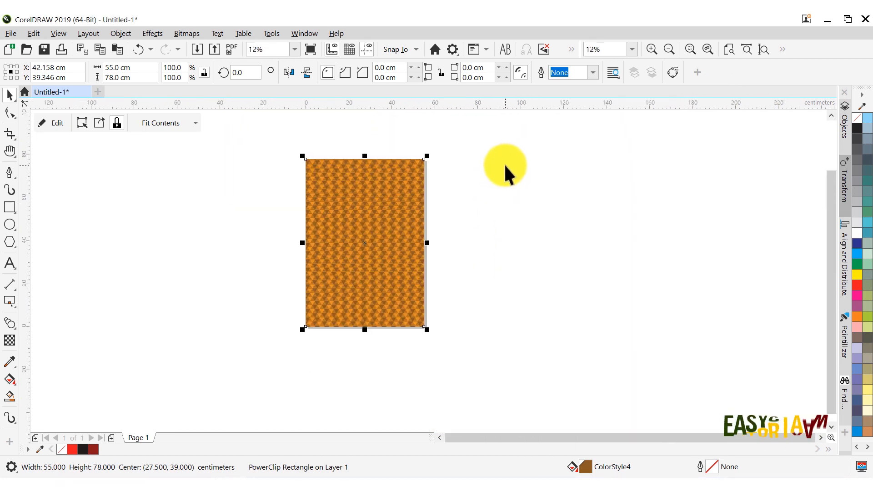
{"action": "left_click", "coordinate": [502, 167]}
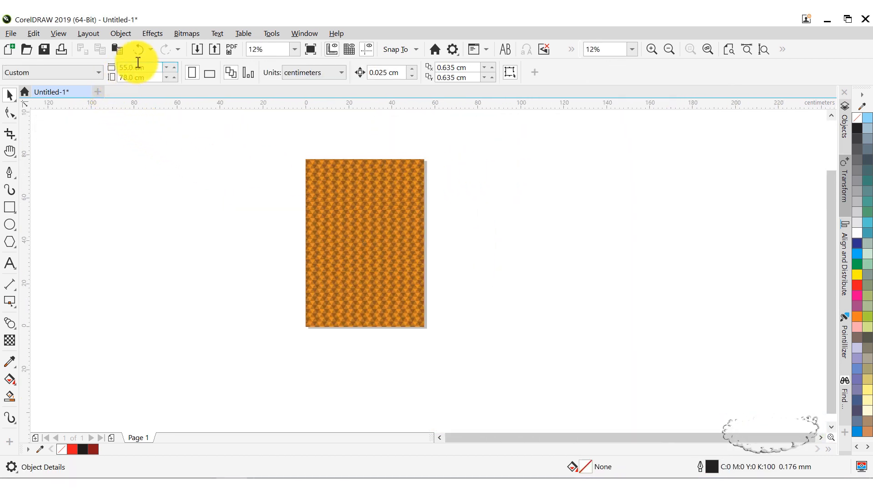
Import Jersey Pattern Short.cdr, place it beside the pattern, ungroup the jersey pieces and deselect them
{"action": "key", "text": "ctrl+i"}
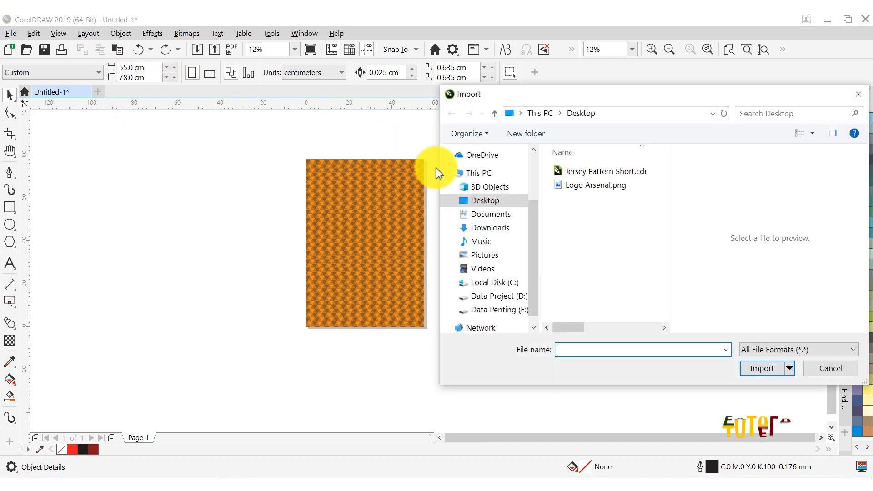
{"action": "double_click", "coordinate": [574, 173]}
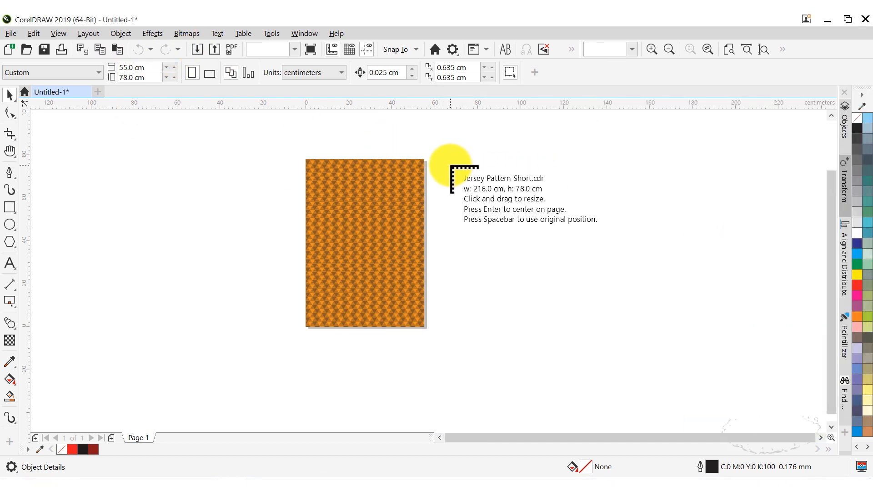
{"action": "left_click", "coordinate": [452, 167]}
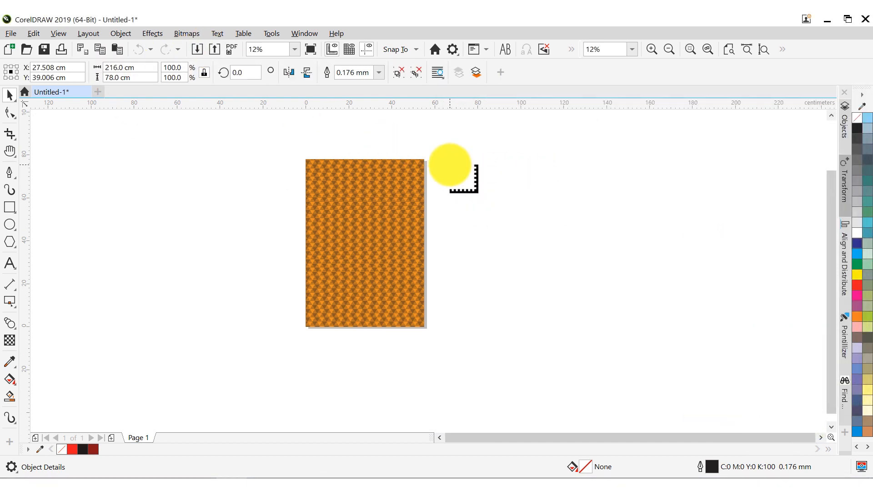
{"action": "left_click", "coordinate": [517, 137]}
{"action": "left_click", "coordinate": [620, 238]}
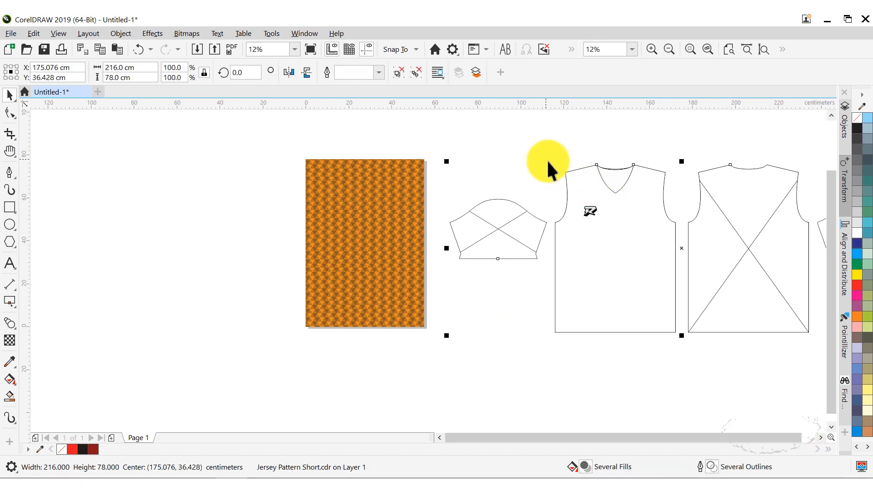
{"action": "left_click", "coordinate": [454, 120]}
Select the pattern and the jersey front, and align their centers horizontally and vertically
{"action": "left_click", "coordinate": [383, 203]}
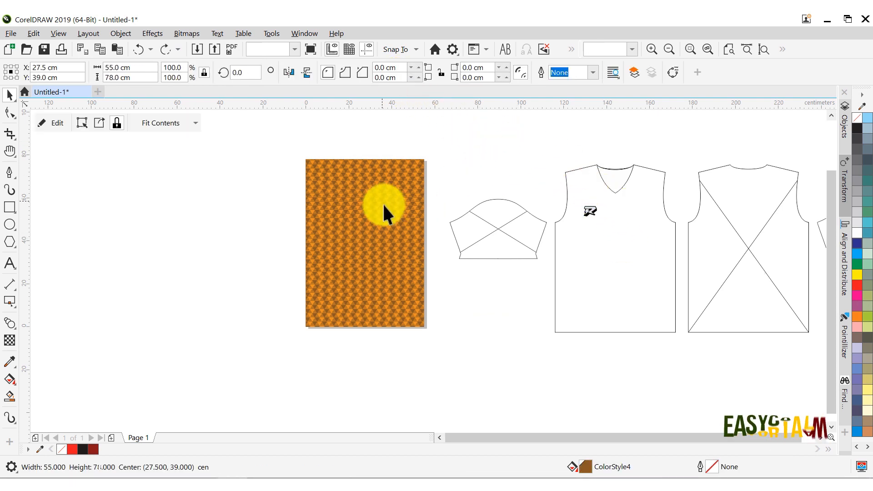
{"action": "left_click", "coordinate": [618, 234], "text": "shift"}
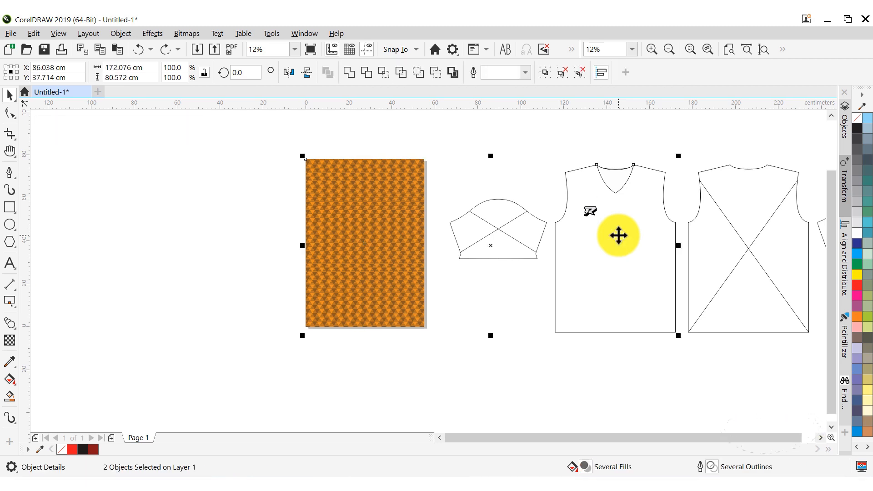
{"action": "left_click", "coordinate": [848, 199]}
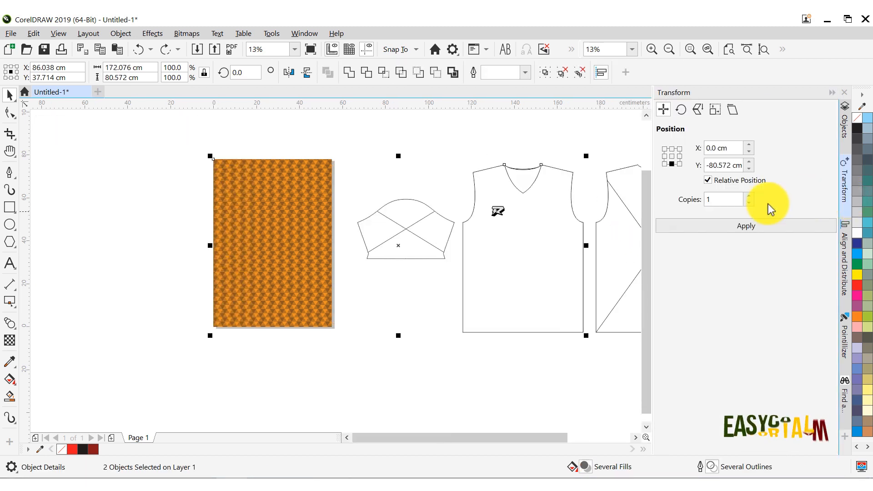
{"action": "left_click", "coordinate": [846, 266]}
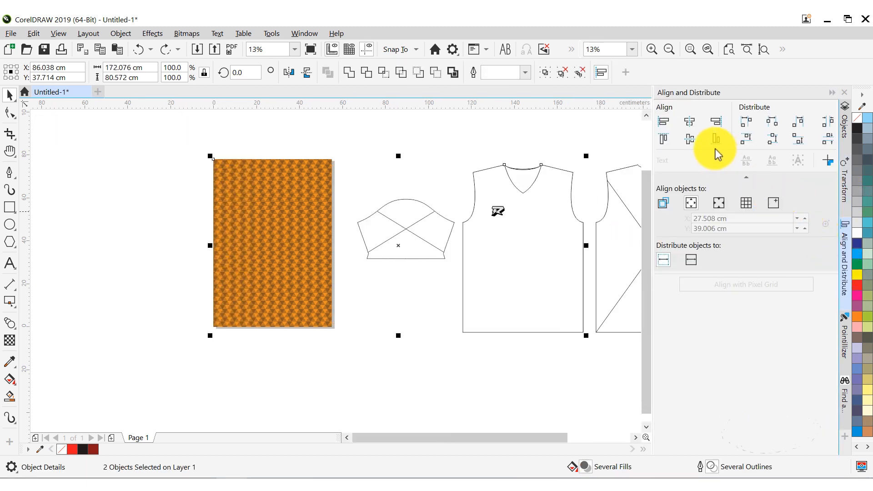
{"action": "left_click", "coordinate": [690, 121]}
{"action": "left_click", "coordinate": [690, 139]}
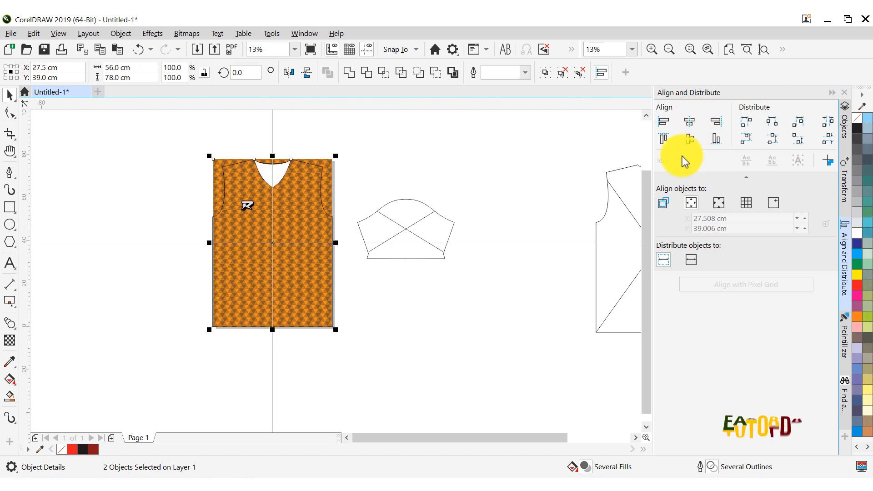
Cut the rectangular PowerClip pattern from behind the jersey front
{"action": "left_click", "coordinate": [479, 155]}
{"action": "scroll", "coordinate": [236, 164], "scroll_direction": "up", "scroll_amount": 2}
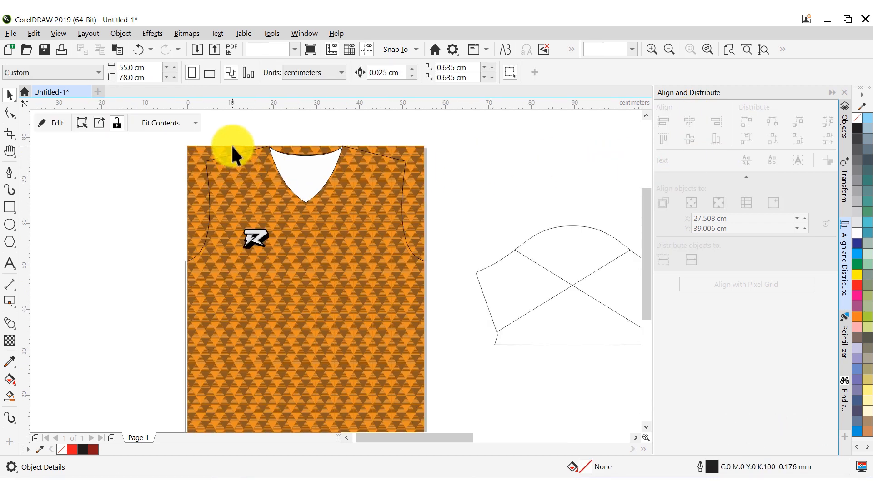
{"action": "left_click", "coordinate": [231, 144]}
{"action": "right_click", "coordinate": [231, 145]}
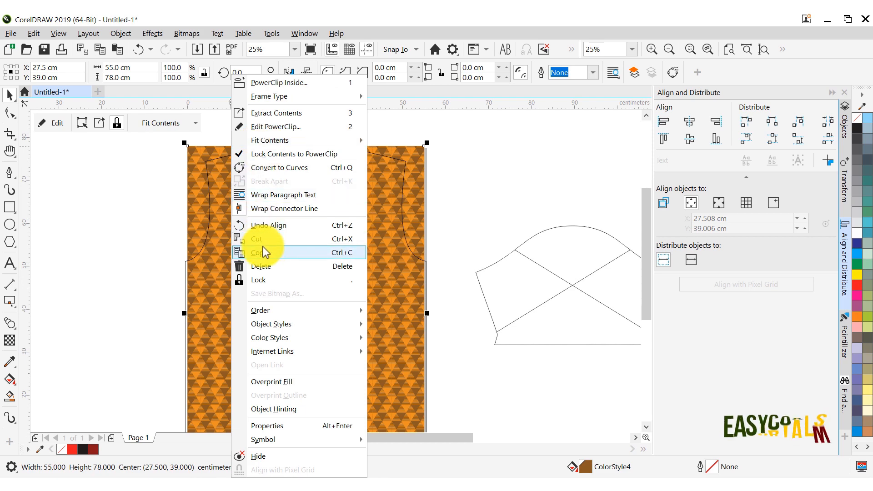
{"action": "left_click", "coordinate": [257, 240]}
Open the jersey front's body curve for PowerClip editing and paste the cut pattern inside it
{"action": "left_click", "coordinate": [376, 171]}
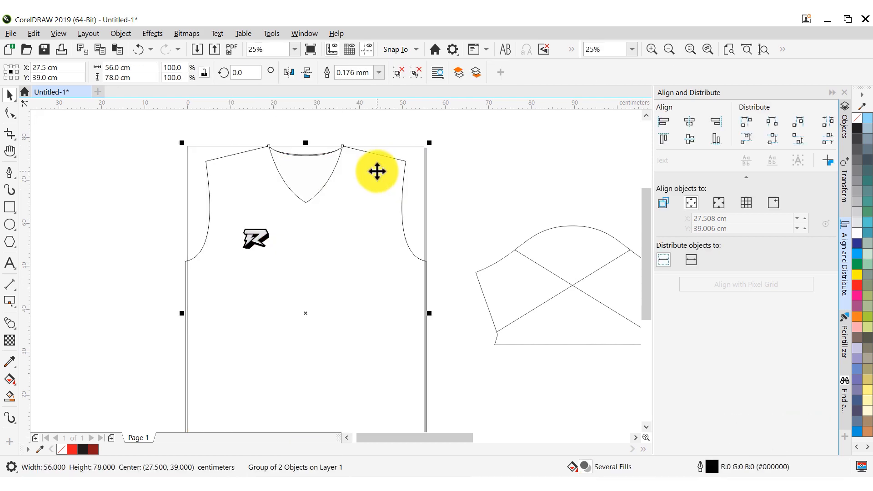
{"action": "left_click", "coordinate": [376, 170], "text": "ctrl"}
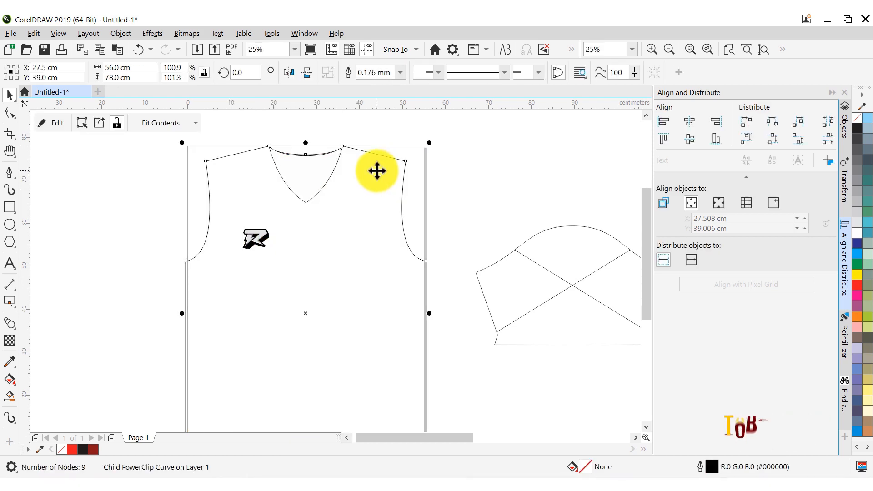
{"action": "left_click", "coordinate": [61, 123]}
{"action": "right_click", "coordinate": [335, 212]}
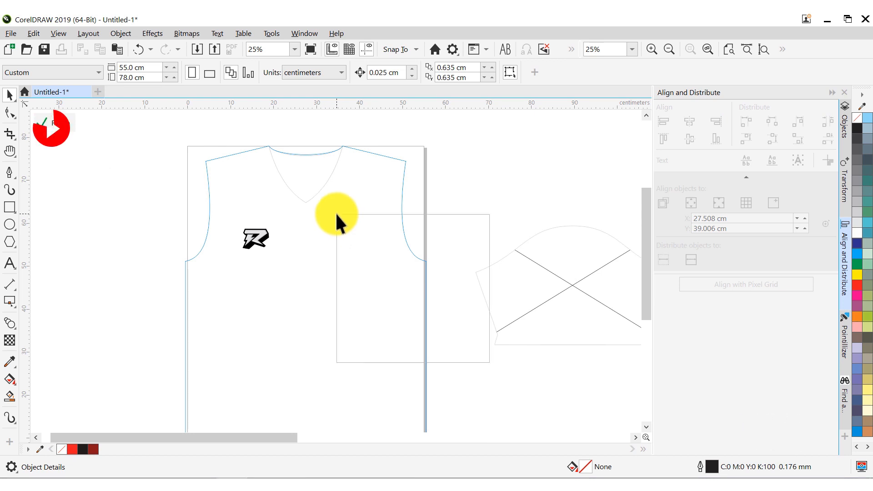
{"action": "left_click", "coordinate": [371, 293]}
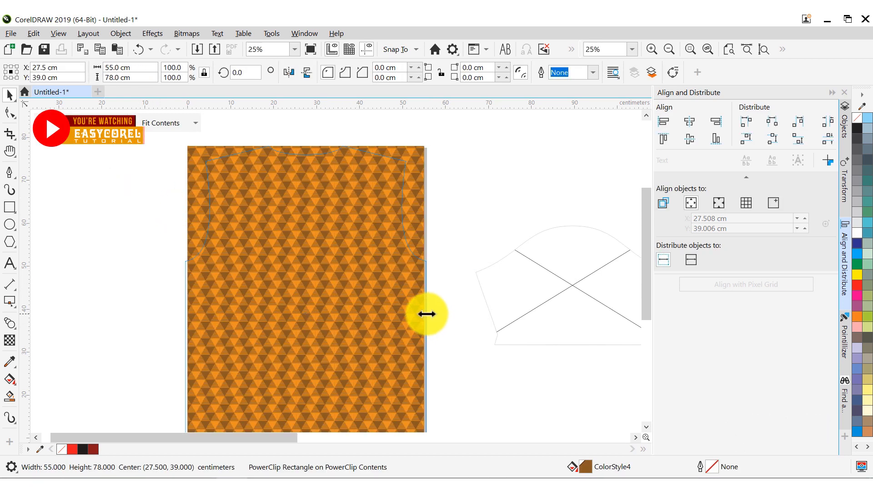
Stretch the pasted pattern symmetrically to a width of 56 cm so it reaches both side edges of the jersey front
{"action": "left_click_drag", "start_coordinate": [427, 314], "coordinate": [432, 312]}
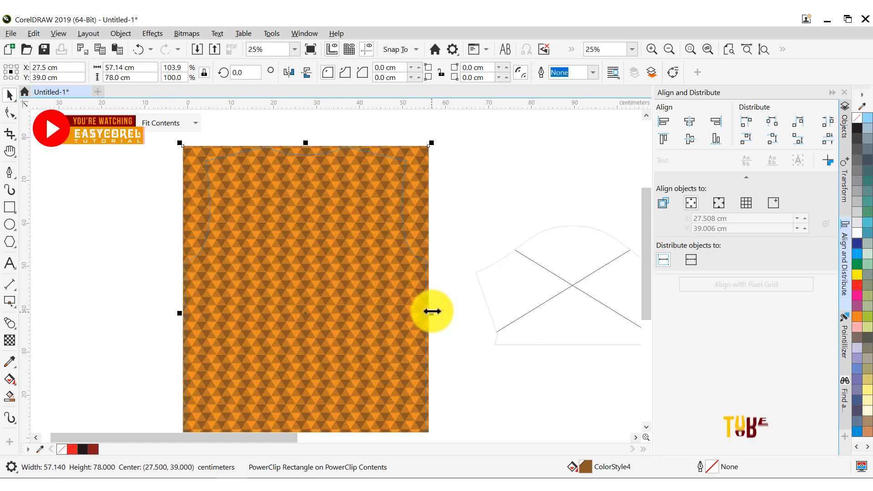
{"action": "left_click", "coordinate": [454, 248]}
{"action": "scroll", "coordinate": [433, 313], "scroll_direction": "up", "scroll_amount": 2}
{"action": "left_click", "coordinate": [431, 307]}
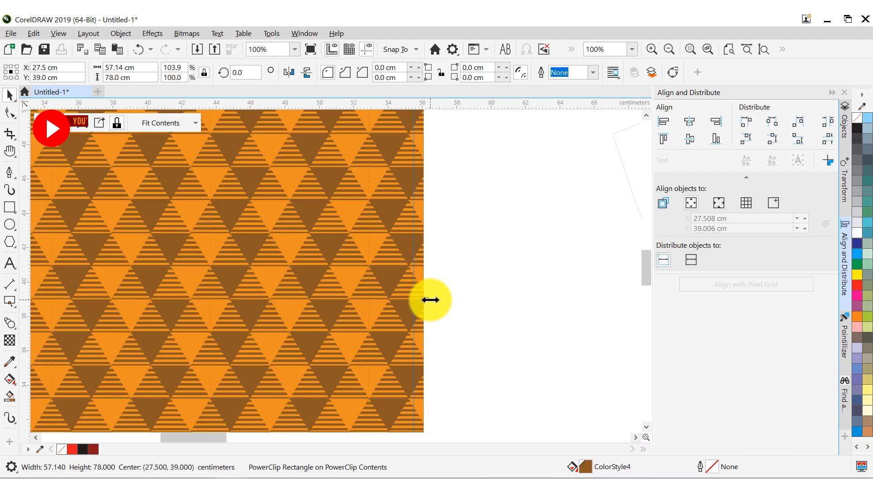
{"action": "left_click_drag", "start_coordinate": [429, 299], "coordinate": [415, 303]}
{"action": "scroll", "coordinate": [415, 304], "scroll_direction": "down", "scroll_amount": 1}
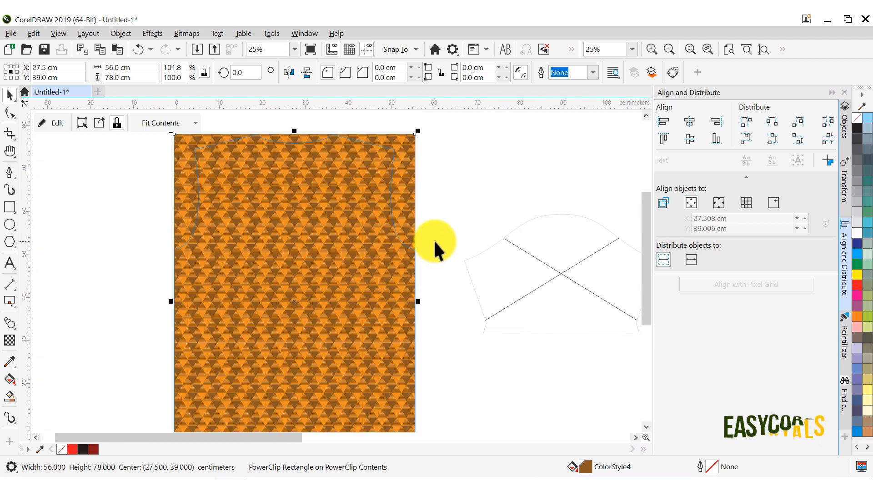
Bring the R logo to the front of the layer above the pattern and finish editing the PowerClip
{"action": "left_click", "coordinate": [434, 232]}
{"action": "left_click", "coordinate": [246, 230]}
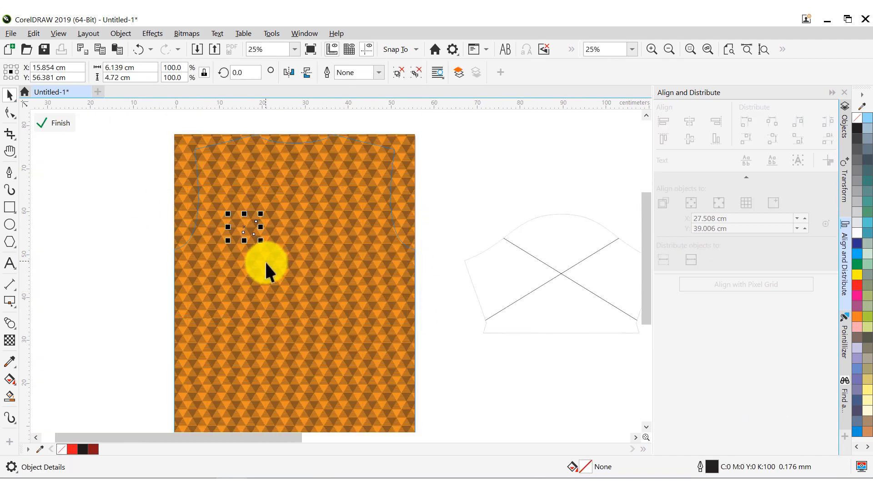
{"action": "right_click", "coordinate": [243, 226]}
{"action": "mouse_move", "coordinate": [305, 325]}
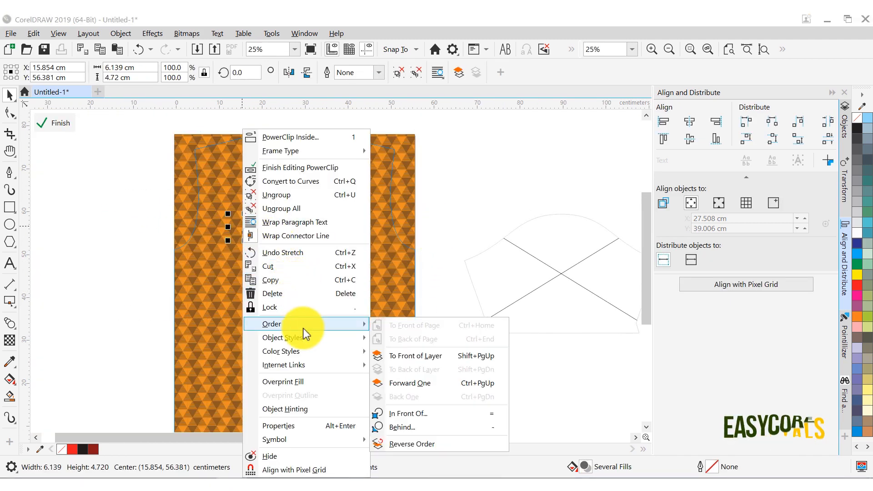
{"action": "left_click", "coordinate": [402, 354]}
{"action": "left_click", "coordinate": [466, 224]}
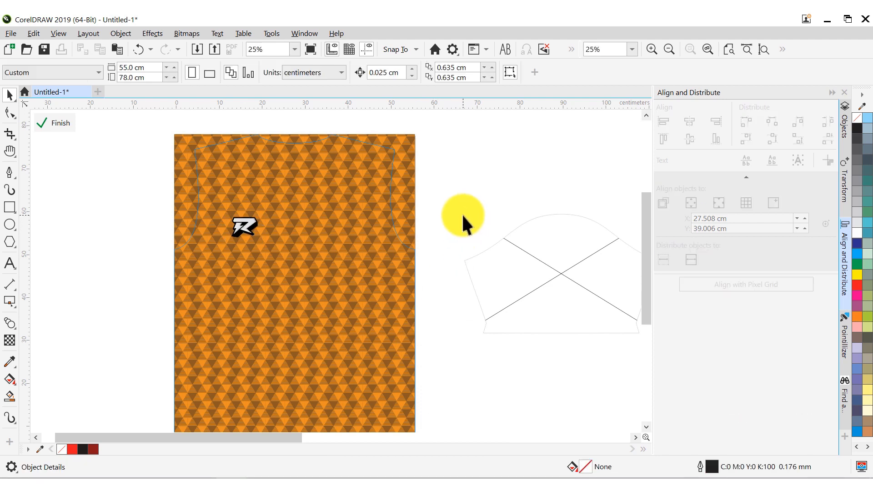
{"action": "left_click", "coordinate": [68, 124]}
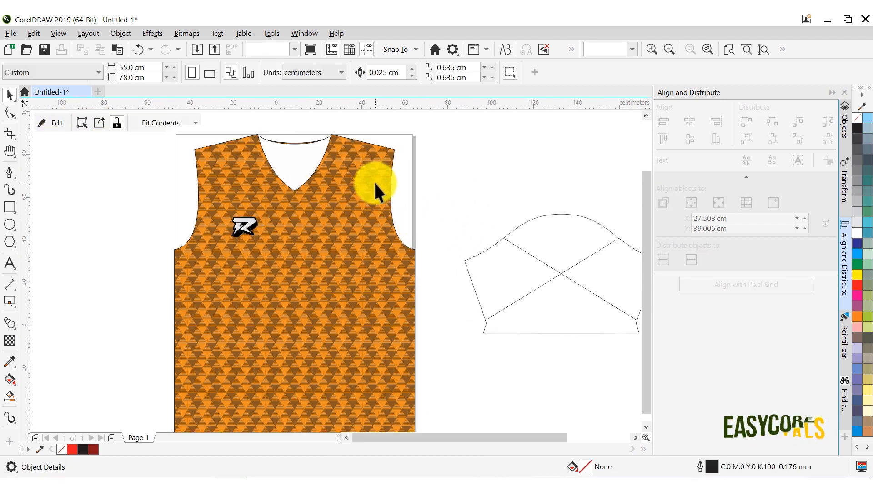
Move the sleeve piece next to the jersey front, up towards its armhole
{"action": "scroll", "coordinate": [374, 181], "scroll_direction": "down", "scroll_amount": 2}
{"action": "left_click_drag", "start_coordinate": [467, 208], "coordinate": [445, 166]}
{"action": "scroll", "coordinate": [383, 172], "scroll_direction": "up", "scroll_amount": 4}
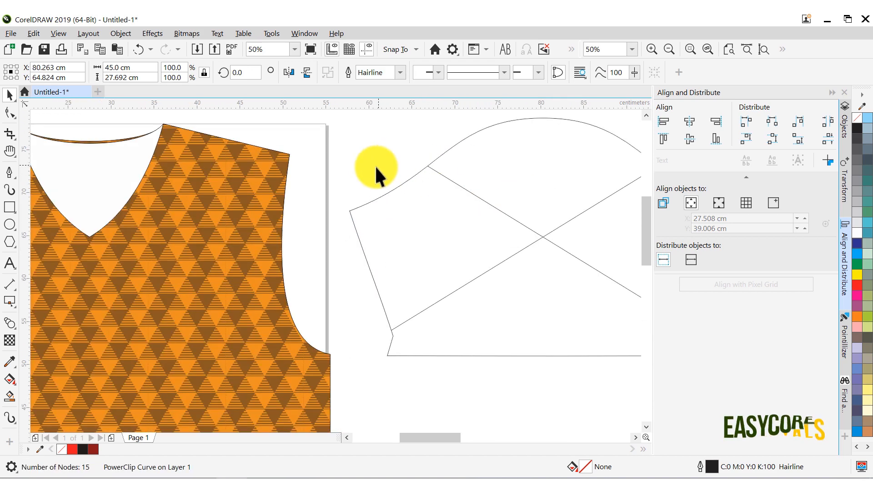
Sample the pattern's brown with the Color Eyedropper and fill the sleeve beside the jersey front with it
{"action": "left_click", "coordinate": [10, 362]}
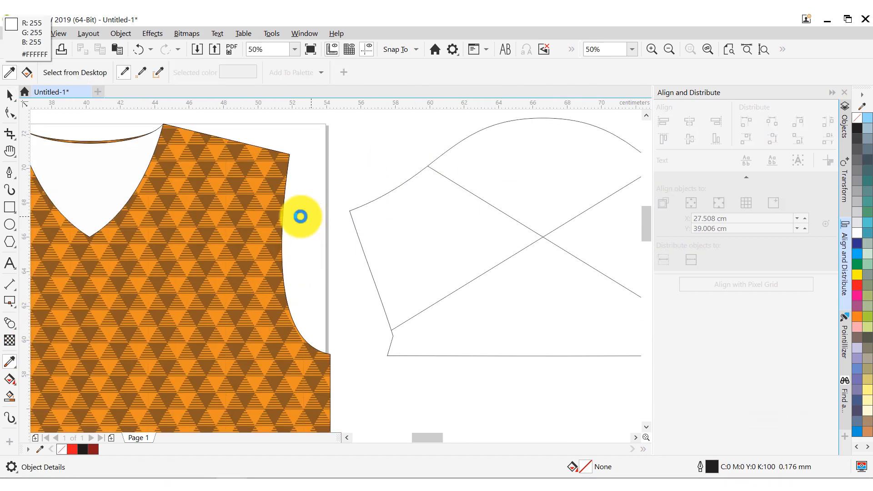
{"action": "scroll", "coordinate": [298, 214], "scroll_direction": "up", "scroll_amount": 2}
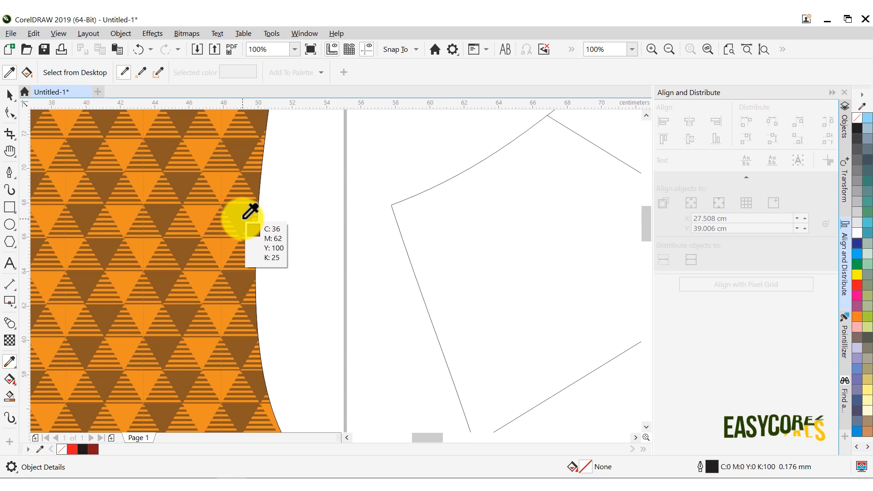
{"action": "left_click", "coordinate": [243, 217]}
{"action": "scroll", "coordinate": [260, 219], "scroll_direction": "down", "scroll_amount": 2}
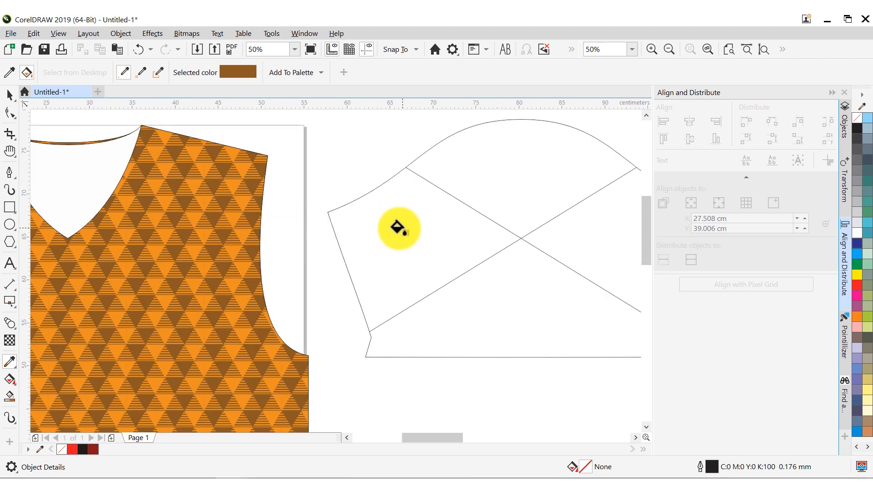
{"action": "left_click", "coordinate": [399, 226]}
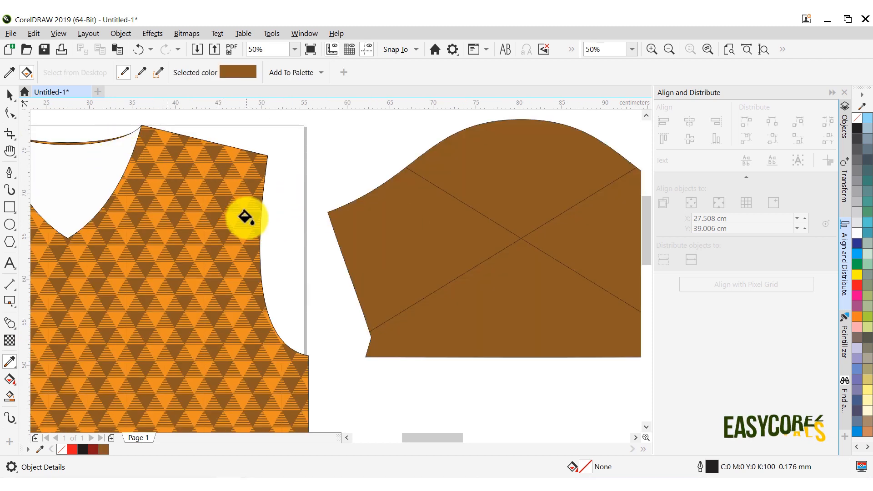
Resample the pattern's orange with the Color Eyedropper and fill the sleeve beside the jersey front with it
{"action": "scroll", "coordinate": [244, 218], "scroll_direction": "up", "scroll_amount": 2}
{"action": "key", "text": "shift"}
{"action": "left_click", "coordinate": [245, 245]}
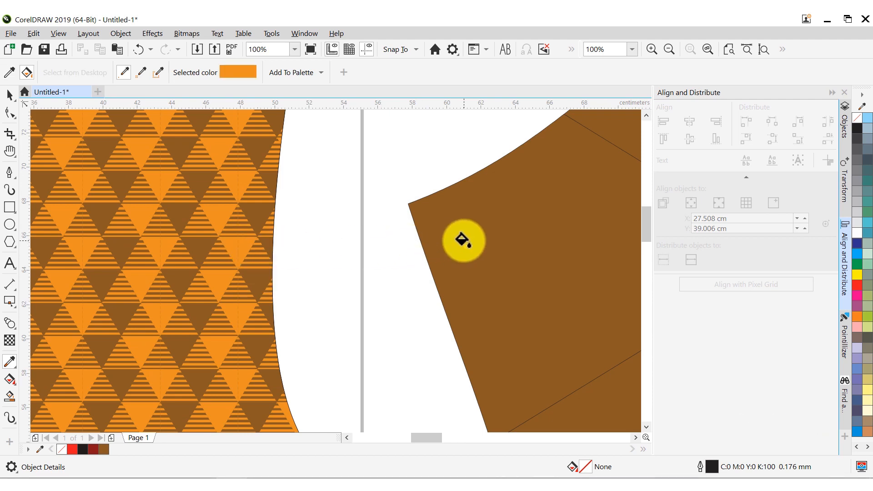
{"action": "left_click", "coordinate": [424, 218]}
{"action": "scroll", "coordinate": [403, 209], "scroll_direction": "down", "scroll_amount": 4}
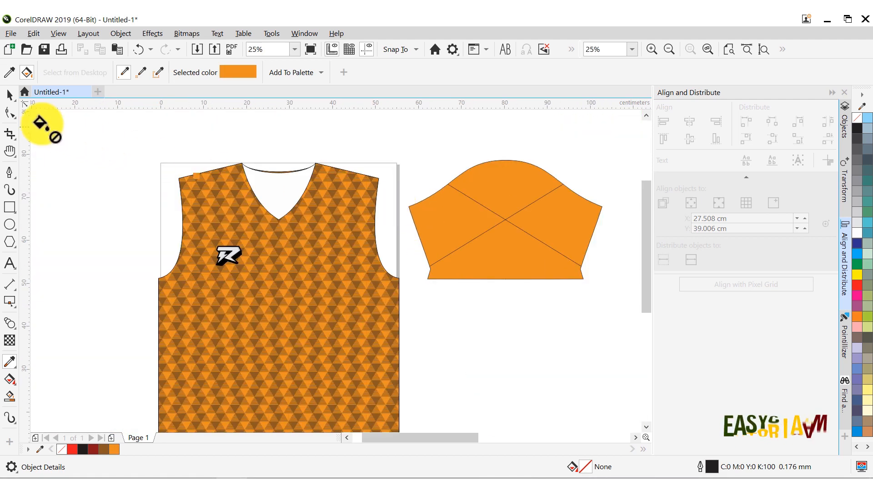
Remove the empty PowerClip frame from the orange sleeve and deselect it
{"action": "left_click", "coordinate": [9, 95]}
{"action": "left_click", "coordinate": [503, 221]}
{"action": "right_click", "coordinate": [504, 221]}
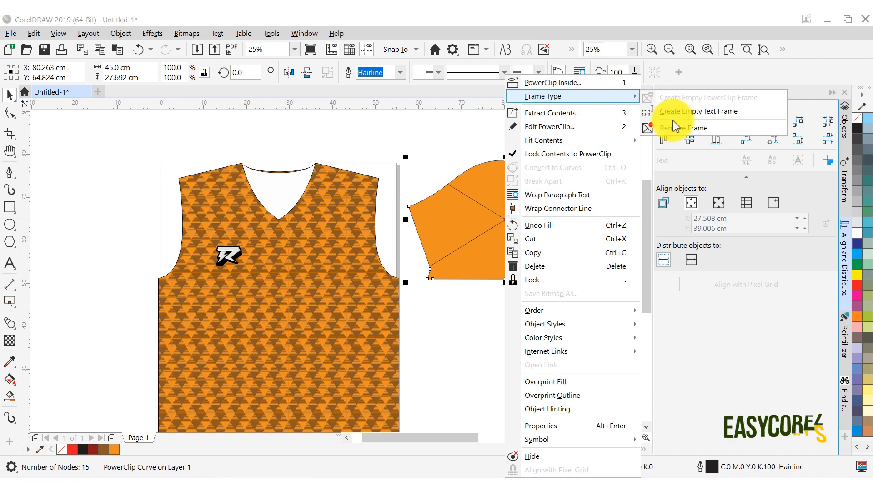
{"action": "scroll", "coordinate": [435, 173], "scroll_direction": "down", "scroll_amount": 4}
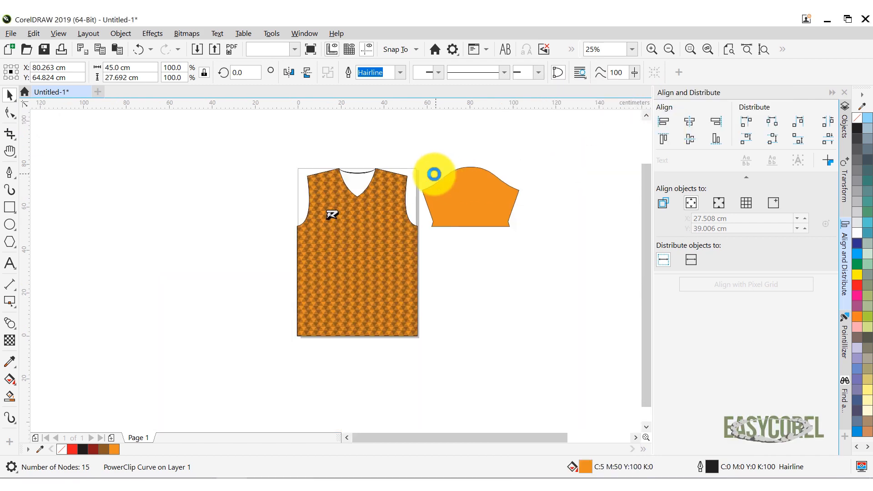
{"action": "left_click", "coordinate": [538, 162]}
{"action": "scroll", "coordinate": [541, 159], "scroll_direction": "down", "scroll_amount": 2}
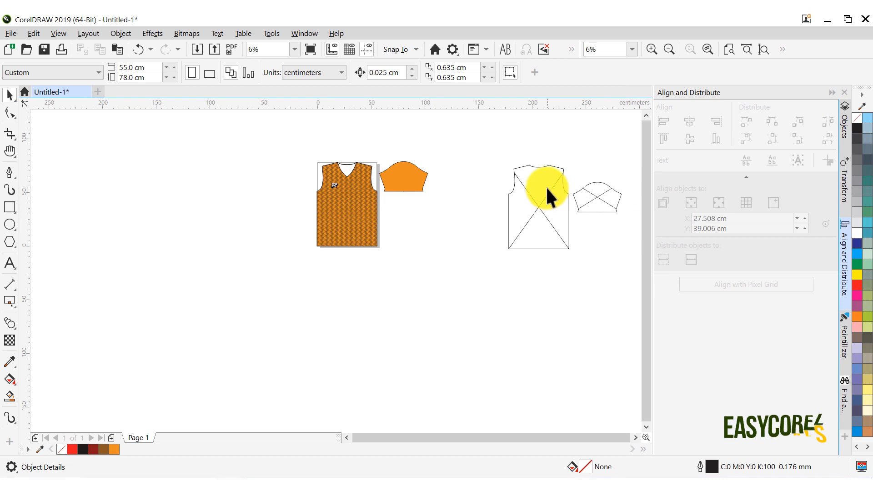
Move the jersey back piece closer to the orange sleeve and remove its empty PowerClip frame
{"action": "left_click_drag", "start_coordinate": [547, 182], "coordinate": [474, 177]}
{"action": "scroll", "coordinate": [474, 177], "scroll_direction": "up", "scroll_amount": 2}
{"action": "right_click", "coordinate": [469, 179]}
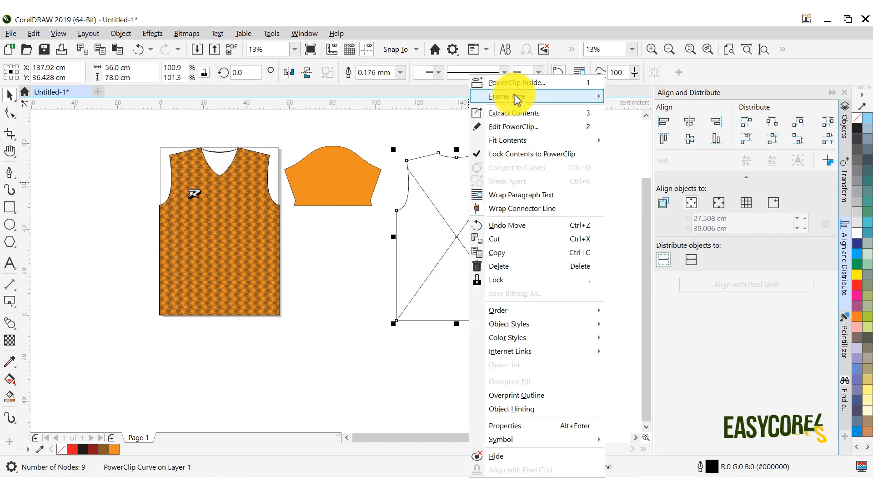
{"action": "mouse_move", "coordinate": [597, 97]}
{"action": "left_click", "coordinate": [623, 130]}
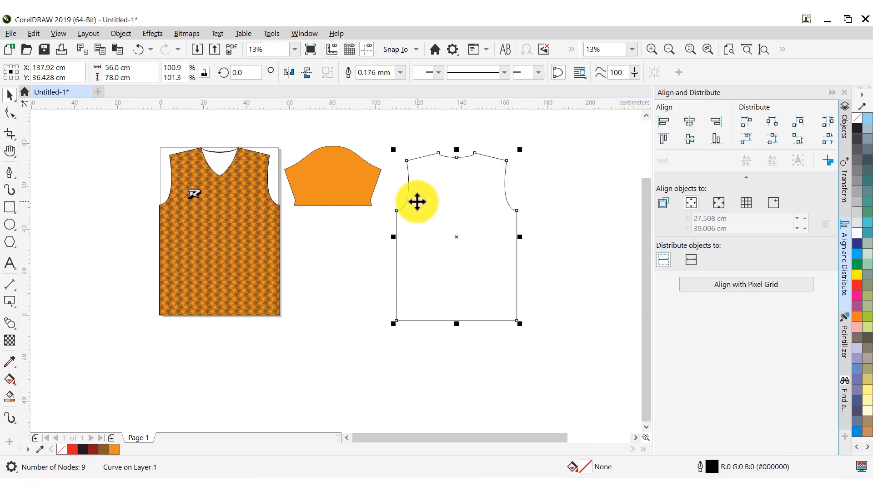
Copy the sleeve's orange fill onto the jersey back piece and deselect it
{"action": "left_click_drag", "start_coordinate": [351, 179], "coordinate": [457, 199]}
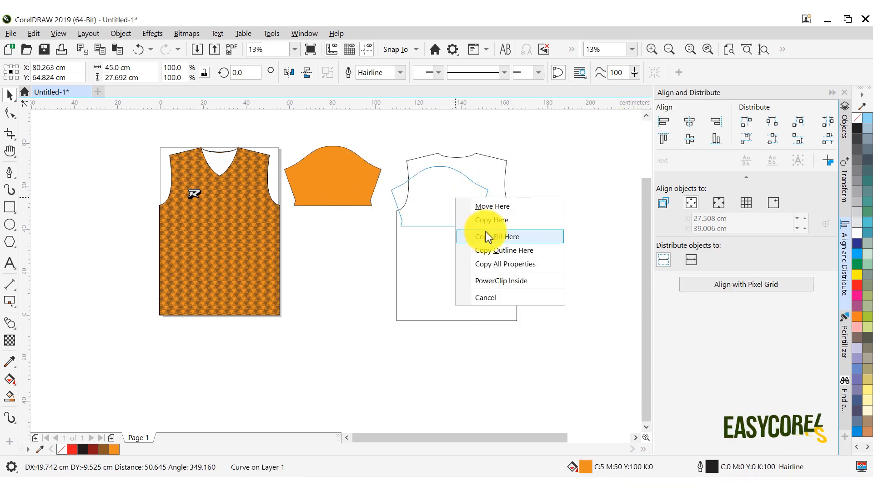
{"action": "left_click", "coordinate": [487, 235]}
{"action": "left_click", "coordinate": [479, 195]}
{"action": "scroll", "coordinate": [538, 180], "scroll_direction": "down", "scroll_amount": 2}
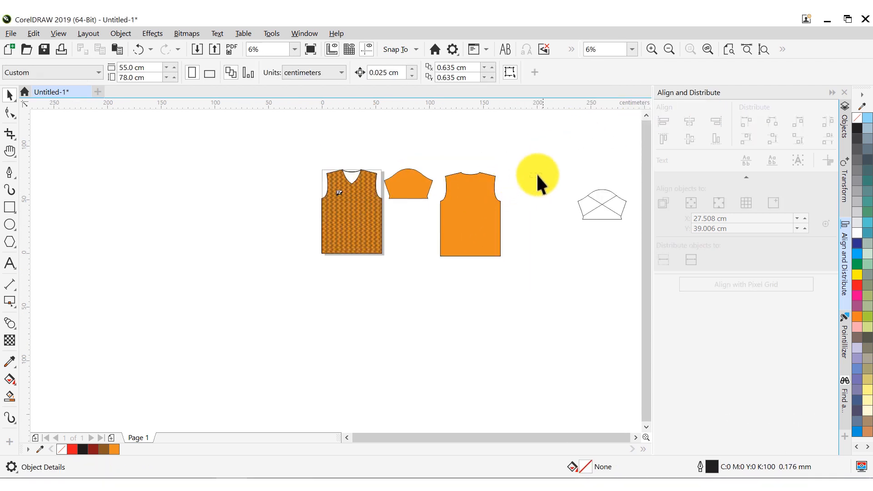
Delete the remaining unfilled sleeve outline beyond the jersey back
{"action": "left_click", "coordinate": [546, 211]}
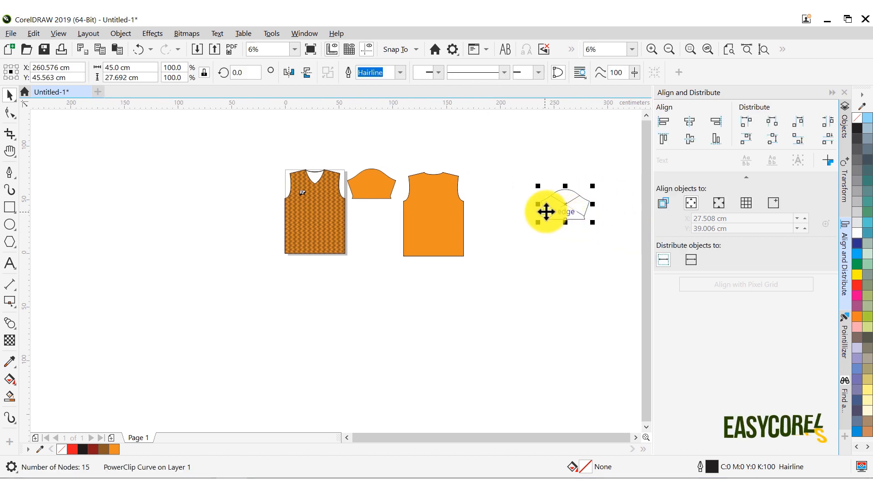
{"action": "key", "text": "Escape"}
{"action": "scroll", "coordinate": [424, 202], "scroll_direction": "up", "scroll_amount": 2}
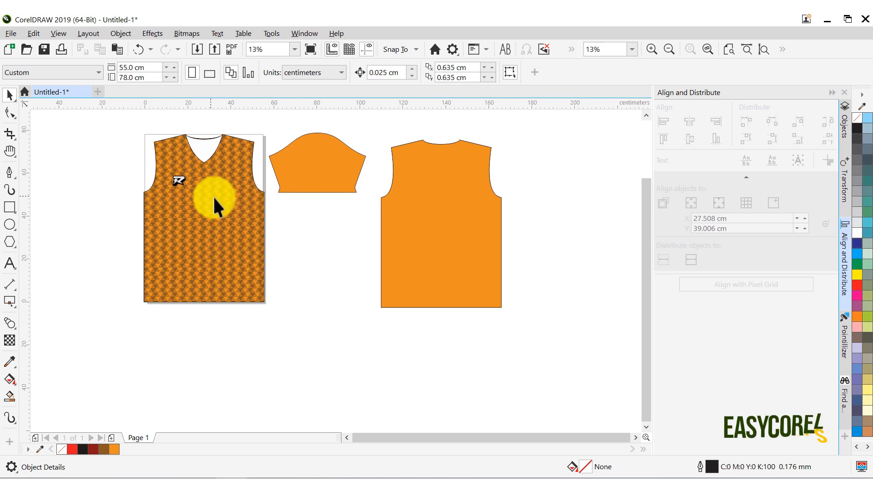
Open the patterned jersey front's PowerClip contents for editing
{"action": "left_click", "coordinate": [176, 178]}
{"action": "right_click", "coordinate": [176, 178]}
{"action": "key", "text": "Escape"}
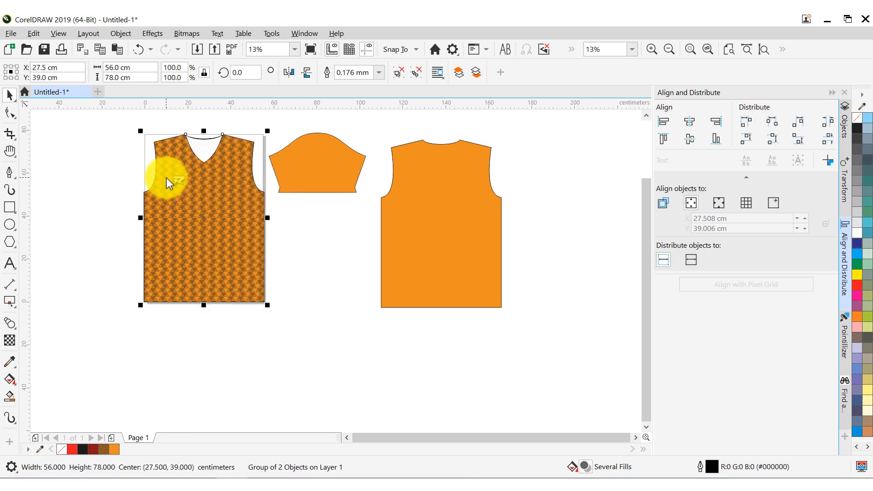
{"action": "left_click", "coordinate": [167, 177], "text": "ctrl"}
{"action": "right_click", "coordinate": [177, 177]}
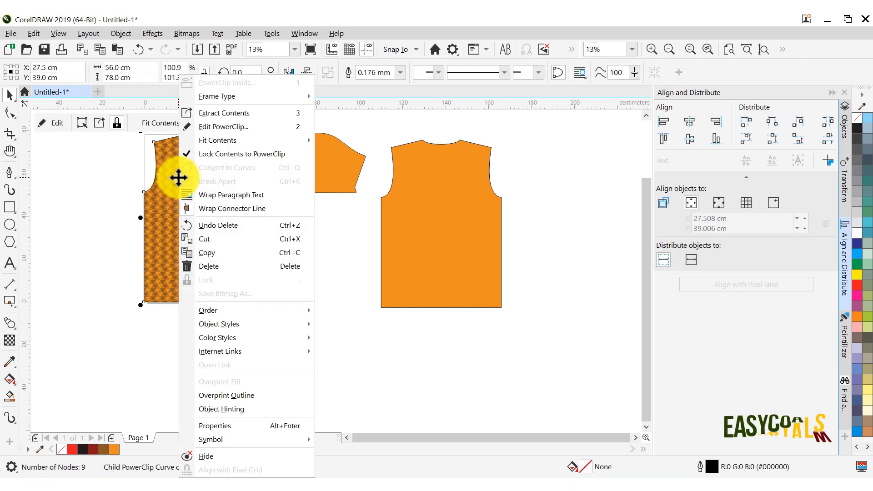
{"action": "left_click", "coordinate": [207, 127]}
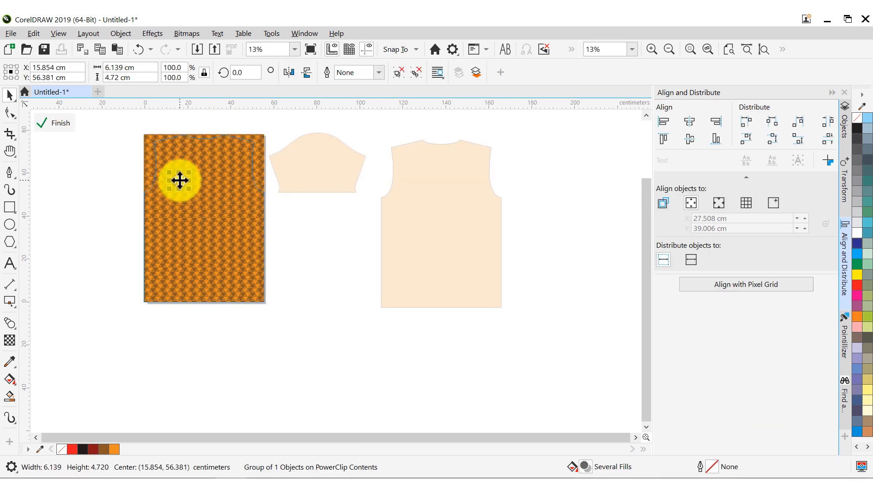
Copy the R logo from the PowerClip contents, leave the PowerClip and paste the logo onto the page
{"action": "right_click", "coordinate": [180, 181]}
{"action": "left_click", "coordinate": [220, 280]}
{"action": "left_click", "coordinate": [343, 249], "text": "ctrl"}
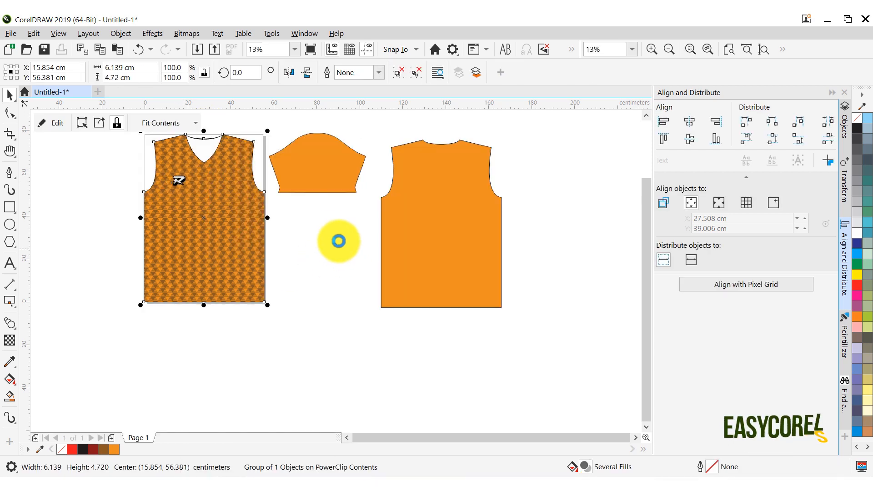
{"action": "right_click", "coordinate": [324, 226]}
{"action": "left_click", "coordinate": [356, 304]}
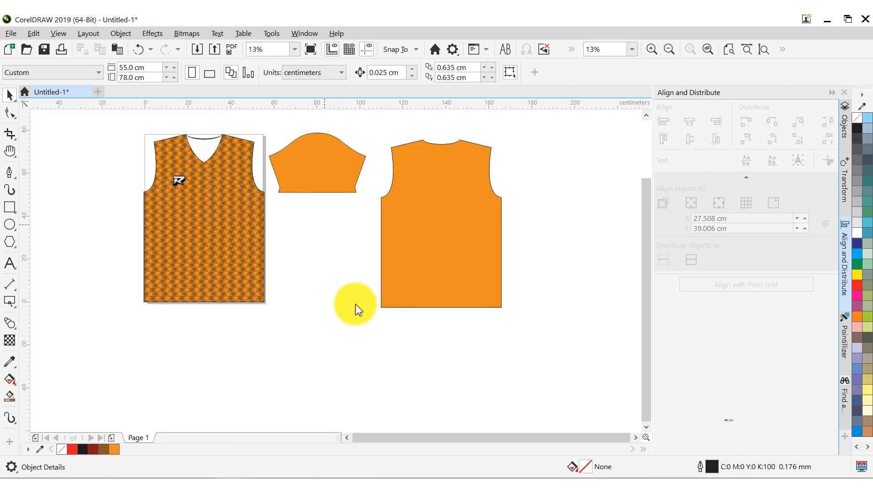
Align the pasted R logo to the top edge and horizontal centre of the jersey back
{"action": "left_click", "coordinate": [448, 158], "text": "shift"}
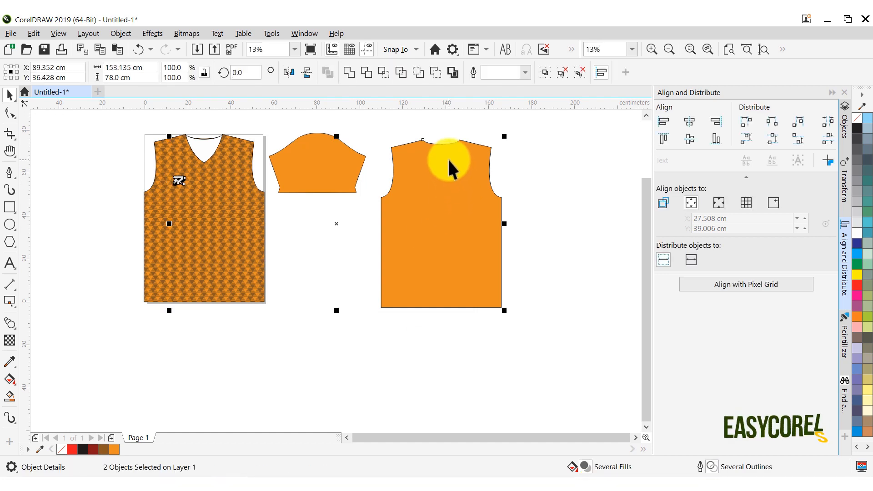
{"action": "left_click", "coordinate": [664, 139]}
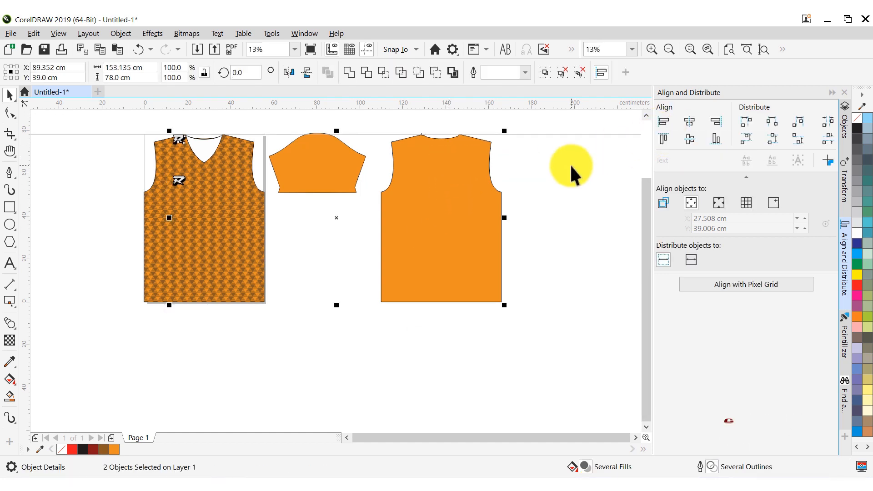
{"action": "left_click", "coordinate": [546, 163]}
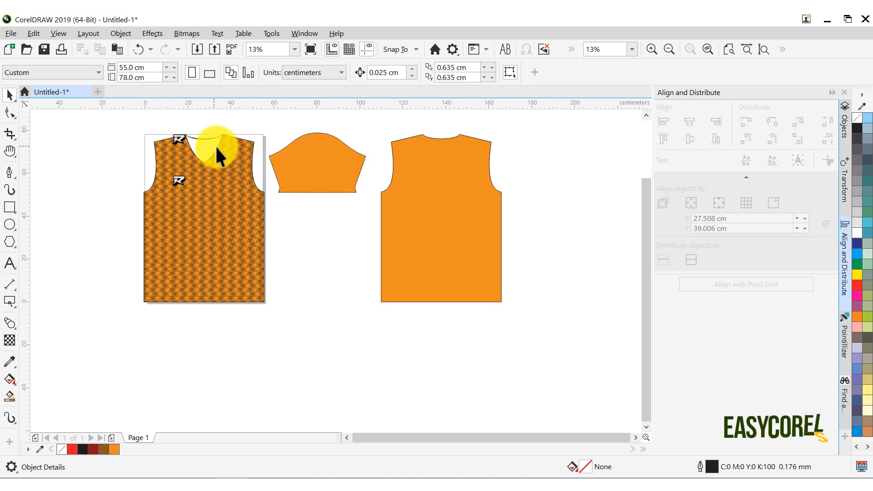
{"action": "left_click", "coordinate": [493, 181], "text": "shift"}
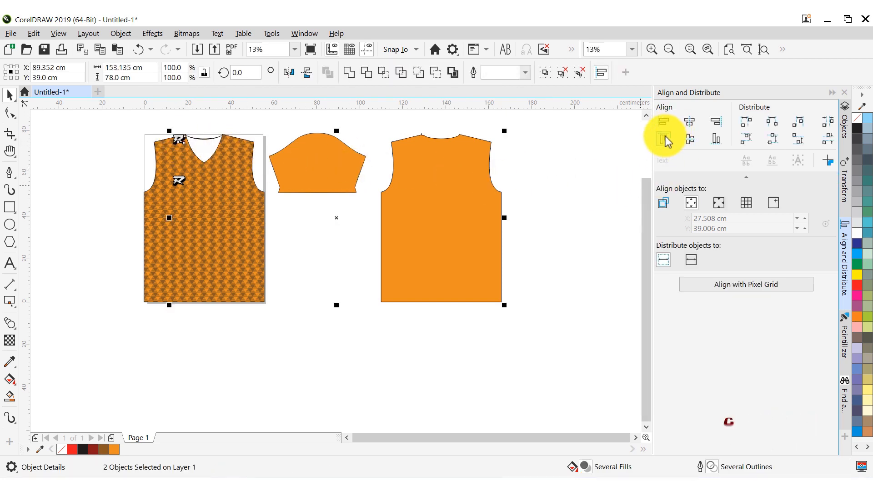
{"action": "left_click", "coordinate": [689, 123]}
{"action": "left_click", "coordinate": [527, 176]}
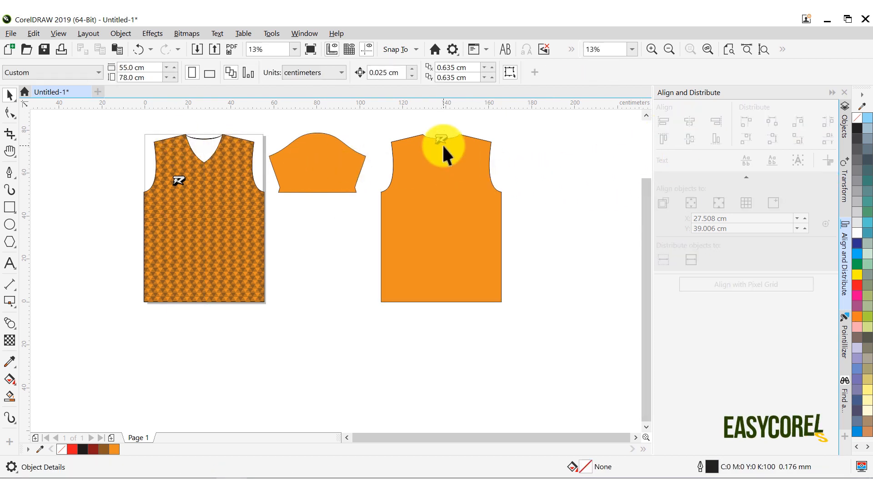
Set the width of the R logo on the jersey back to 5 cm, keeping its proportions
{"action": "scroll", "coordinate": [442, 144], "scroll_direction": "up", "scroll_amount": 2}
{"action": "left_click", "coordinate": [440, 150]}
{"action": "scroll", "coordinate": [435, 153], "scroll_direction": "up", "scroll_amount": 1}
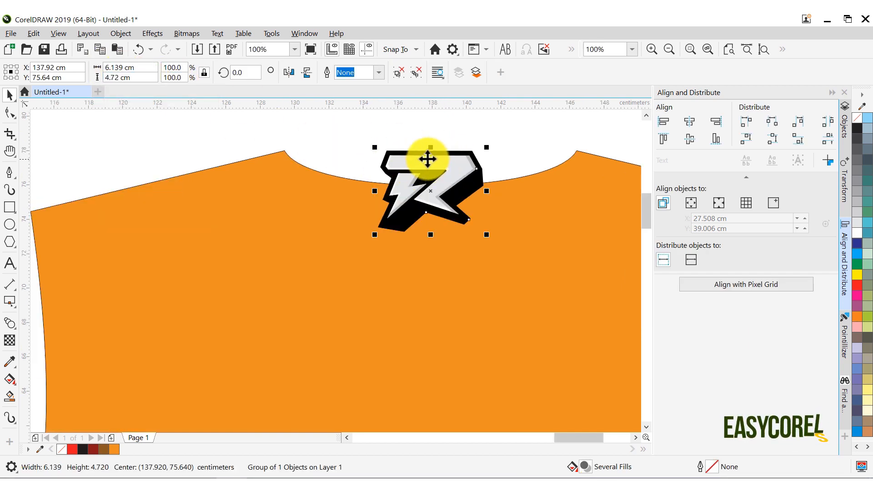
{"action": "double_click", "coordinate": [114, 68]}
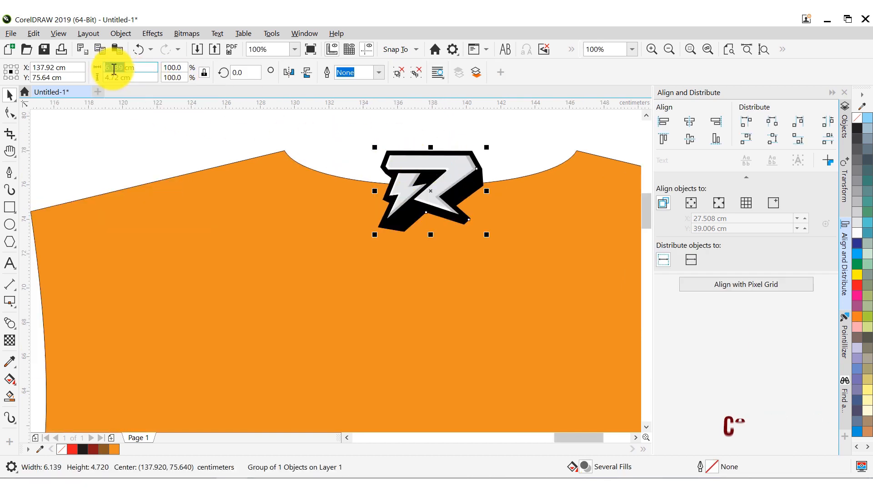
{"action": "type", "text": "5"}
{"action": "key", "text": "Return"}
{"action": "scroll", "coordinate": [446, 161], "scroll_direction": "up", "scroll_amount": 2}
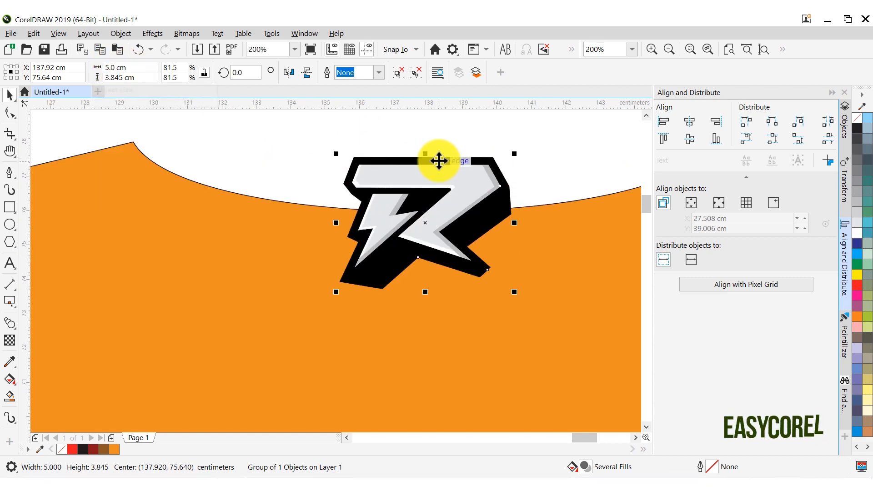
Move the R logo down to touch the back's neckline, lower it a further 3 cm and deselect it
{"action": "left_click_drag", "start_coordinate": [439, 159], "coordinate": [424, 200]}
{"action": "scroll", "coordinate": [427, 223], "scroll_direction": "up", "scroll_amount": 2}
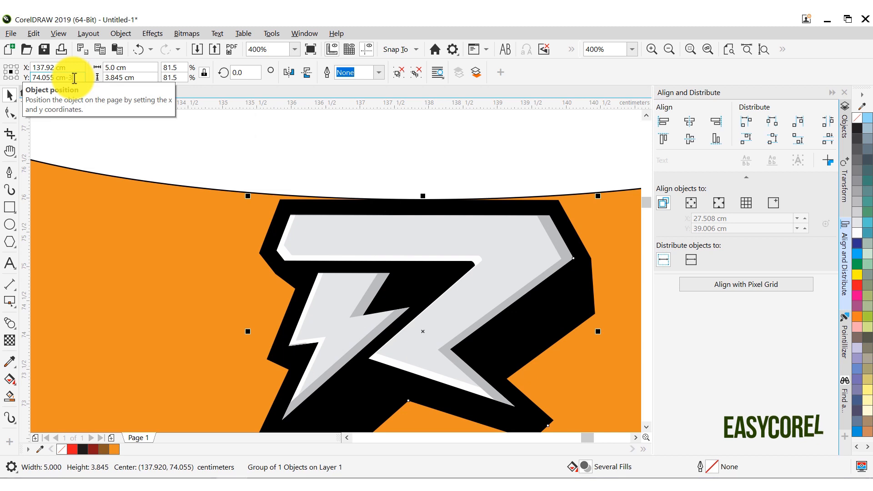
{"action": "scroll", "coordinate": [220, 211], "scroll_direction": "down", "scroll_amount": 5}
{"action": "left_click", "coordinate": [227, 181]}
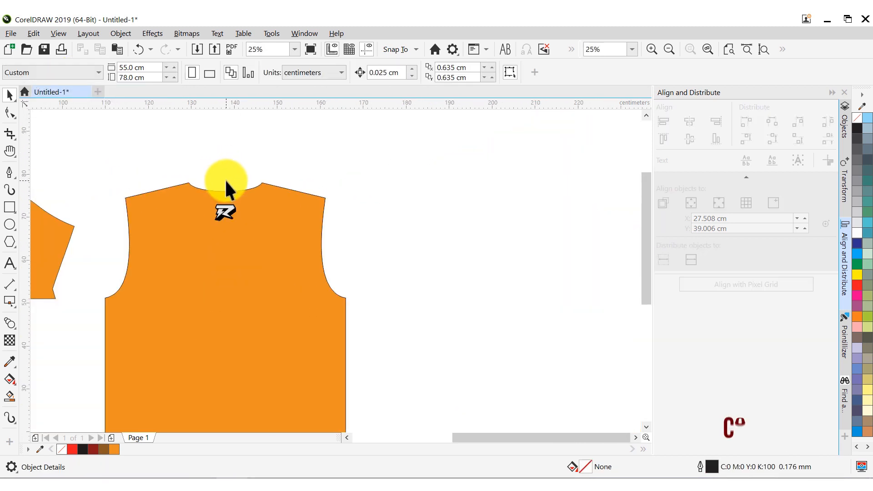
{"action": "scroll", "coordinate": [224, 179], "scroll_direction": "down", "scroll_amount": 1}
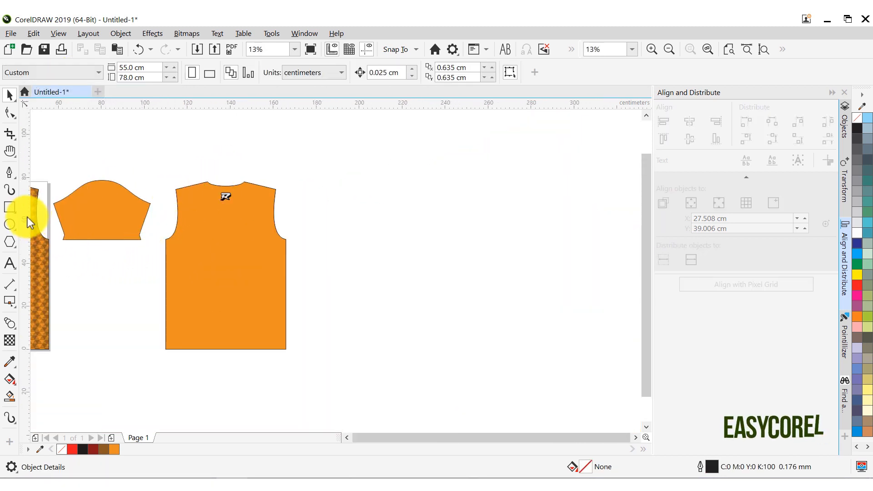
Add the number 8 as artistic text beside the jersey back and enlarge it to about 23 cm high
{"action": "key", "text": "F8"}
{"action": "left_click", "coordinate": [327, 256]}
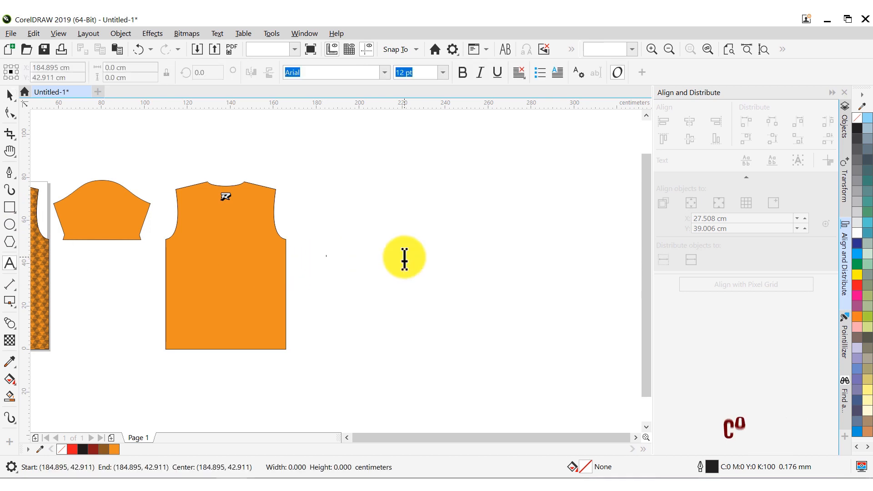
{"action": "scroll", "coordinate": [349, 286], "scroll_direction": "up", "scroll_amount": 1}
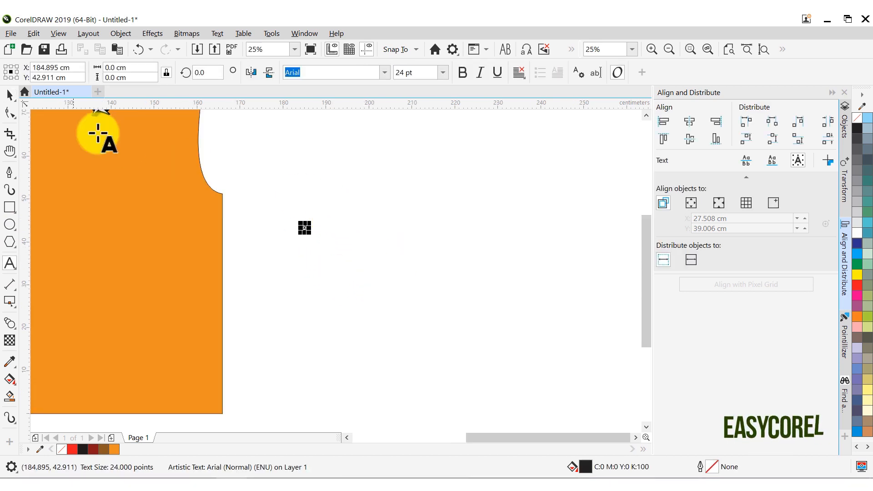
{"action": "key", "text": "ctrl+space"}
{"action": "left_click_drag", "start_coordinate": [310, 232], "coordinate": [410, 316]}
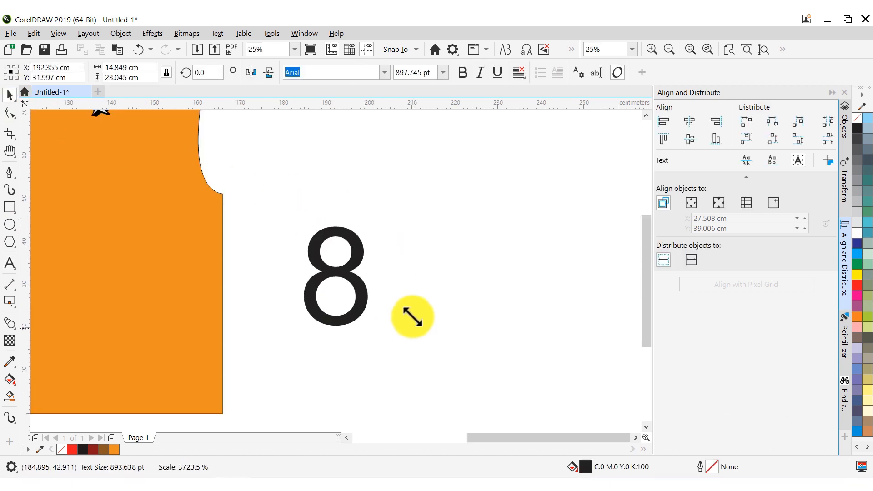
Change the number 8's font to Barcelona 2013 By HD
{"action": "left_click", "coordinate": [386, 73]}
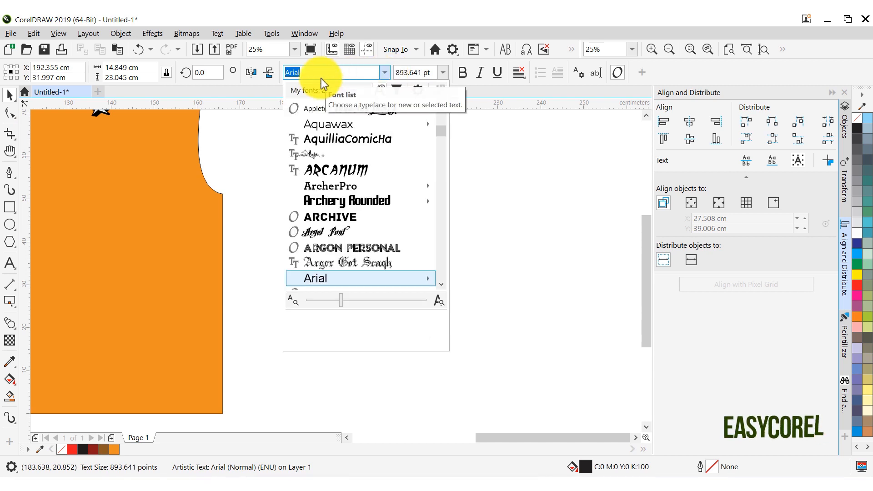
{"action": "type", "text": "bar"}
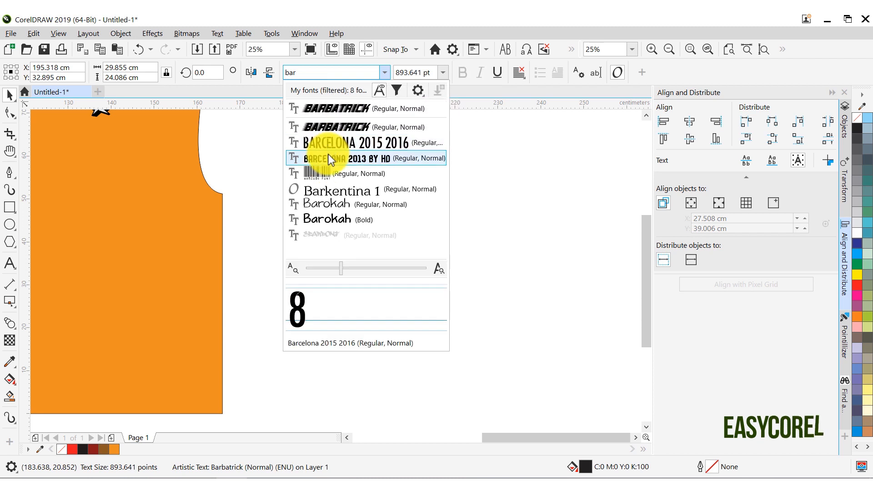
{"action": "left_click", "coordinate": [328, 157]}
{"action": "scroll", "coordinate": [365, 241], "scroll_direction": "down", "scroll_amount": 2}
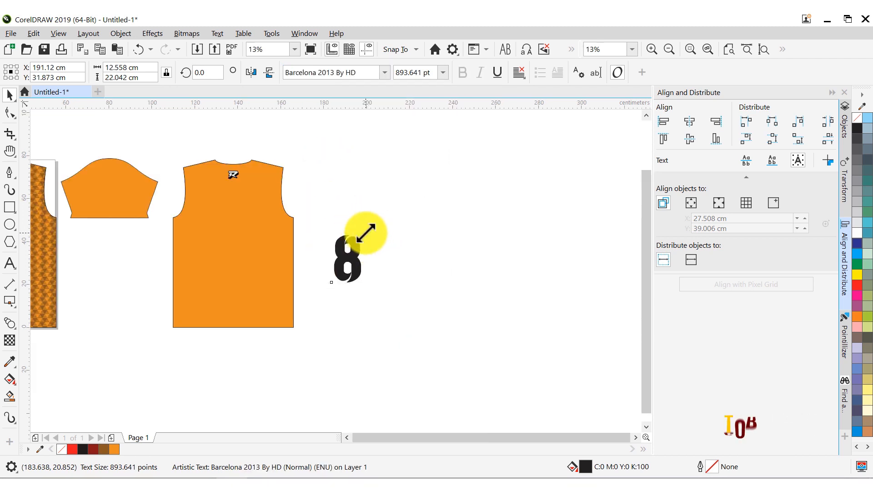
Scale the number 8 to about 30 cm high and place it on the jersey back below the logo
{"action": "left_click_drag", "start_coordinate": [366, 234], "coordinate": [376, 211]}
{"action": "left_click_drag", "start_coordinate": [352, 243], "coordinate": [241, 217]}
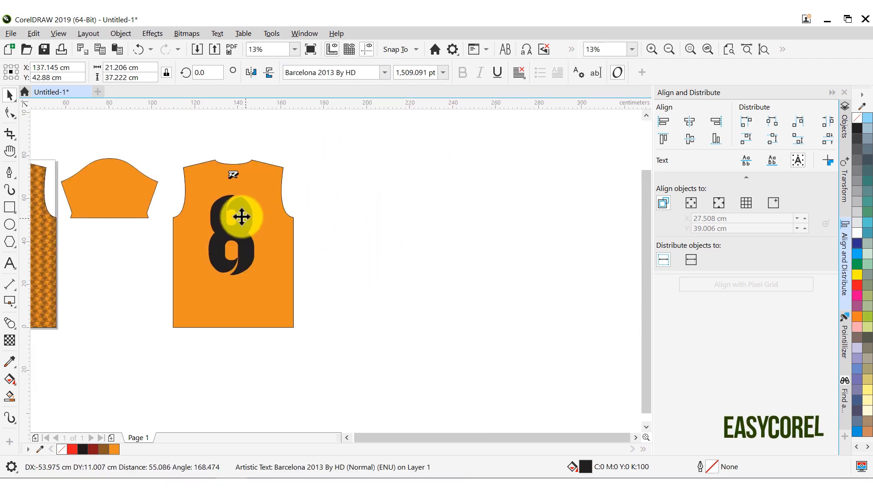
{"action": "scroll", "coordinate": [241, 216], "scroll_direction": "up", "scroll_amount": 2}
{"action": "left_click_drag", "start_coordinate": [283, 176], "coordinate": [272, 197]}
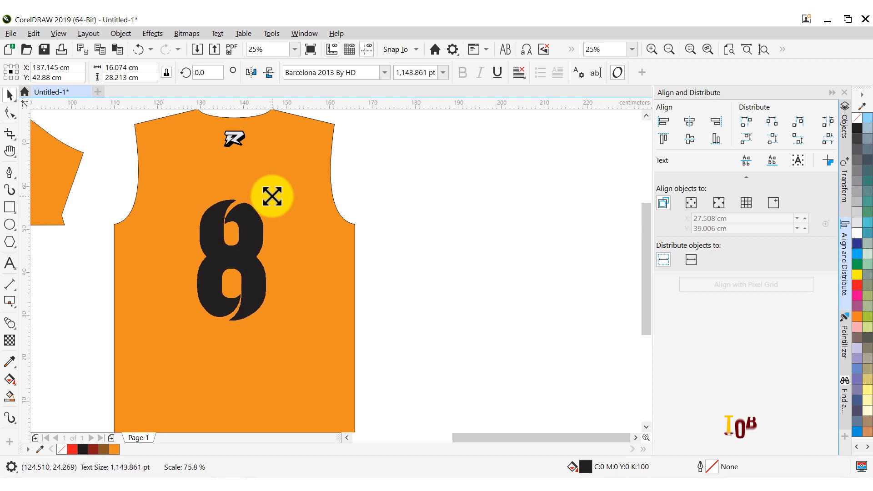
{"action": "left_click_drag", "start_coordinate": [252, 245], "coordinate": [252, 240]}
{"action": "left_click_drag", "start_coordinate": [255, 321], "coordinate": [269, 331]}
{"action": "left_click_drag", "start_coordinate": [262, 270], "coordinate": [259, 244]}
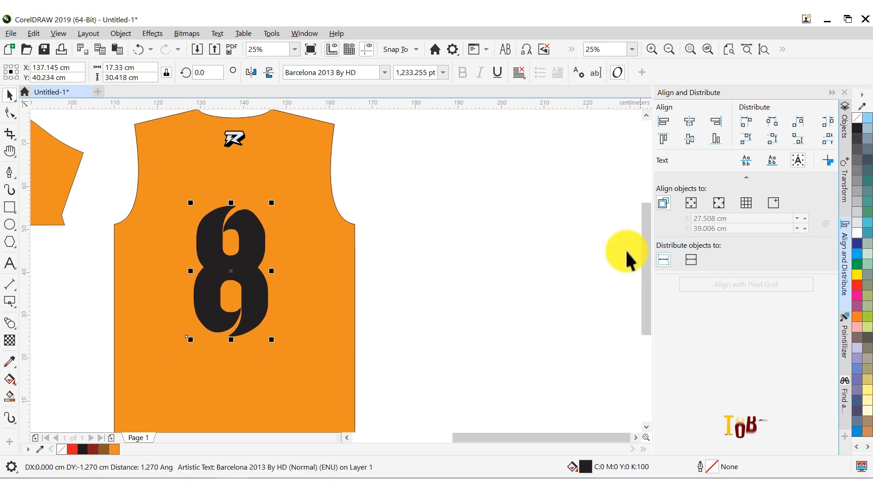
Fill the number 8 on the jersey back with white and deselect it
{"action": "left_click", "coordinate": [857, 233]}
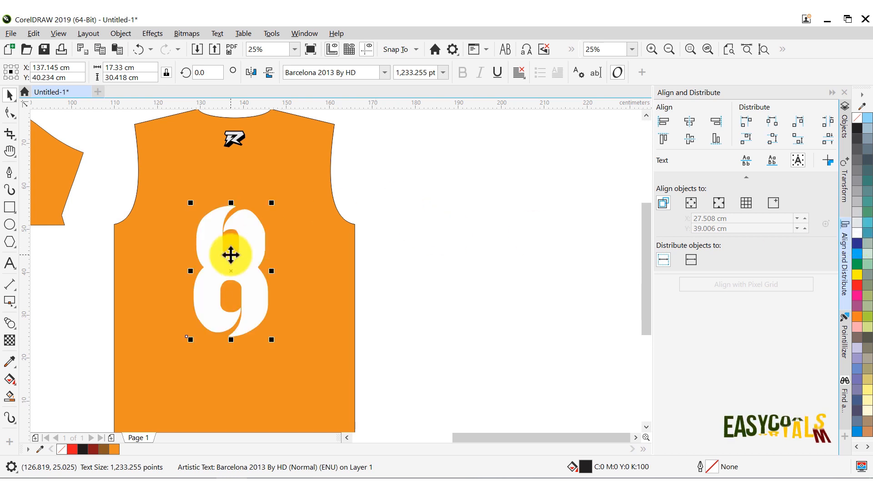
{"action": "left_click", "coordinate": [405, 204]}
{"action": "scroll", "coordinate": [311, 219], "scroll_direction": "down", "scroll_amount": 3}
{"action": "scroll", "coordinate": [254, 231], "scroll_direction": "up", "scroll_amount": 2}
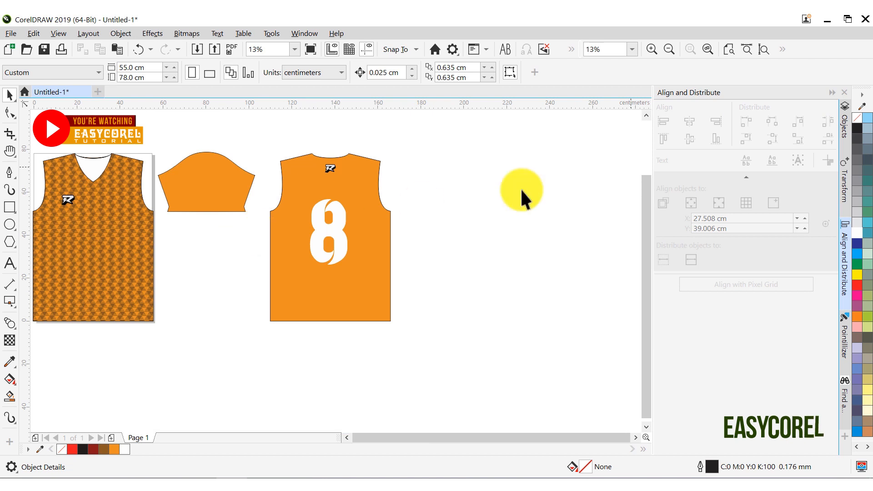
Change the font of the number 8 on the jersey back to Soccer Jersey
{"action": "left_click", "coordinate": [832, 93]}
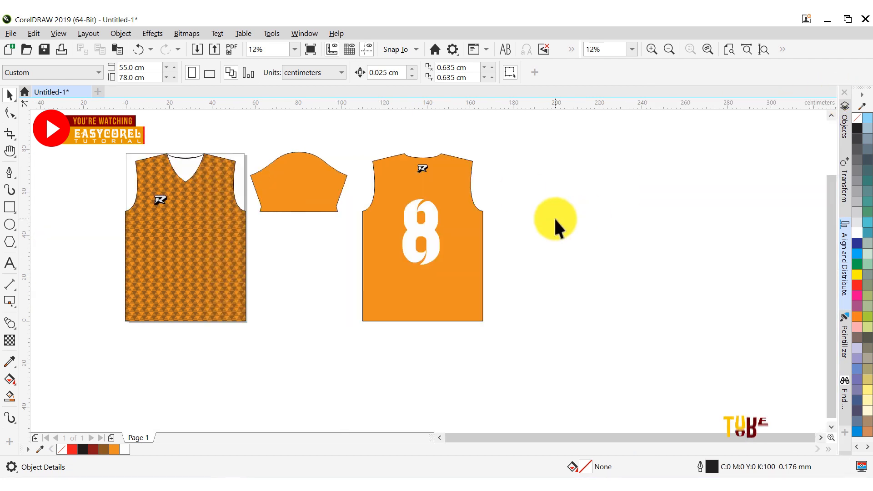
{"action": "left_click", "coordinate": [428, 214]}
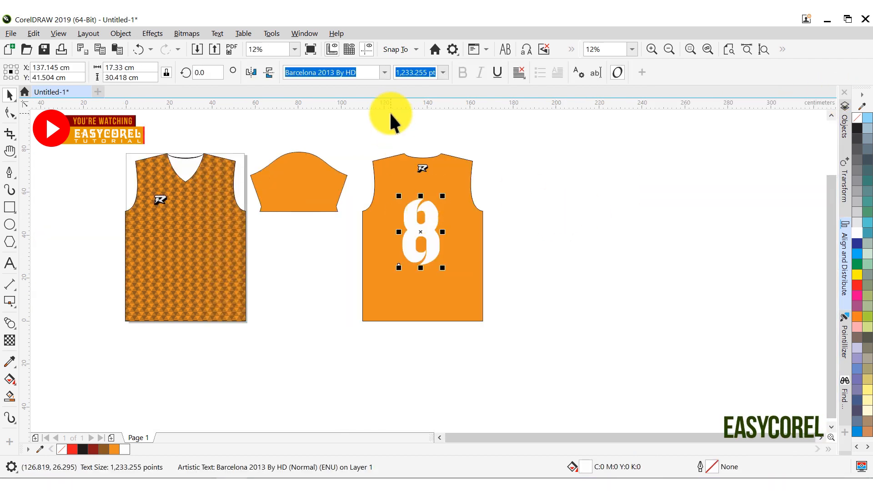
{"action": "left_click", "coordinate": [511, 191]}
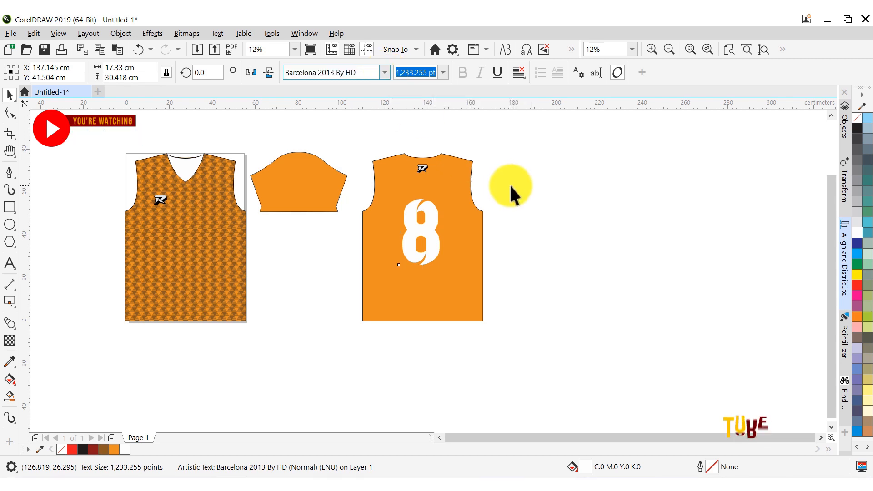
{"action": "left_click_drag", "start_coordinate": [510, 187], "coordinate": [363, 298]}
{"action": "left_click", "coordinate": [386, 74]}
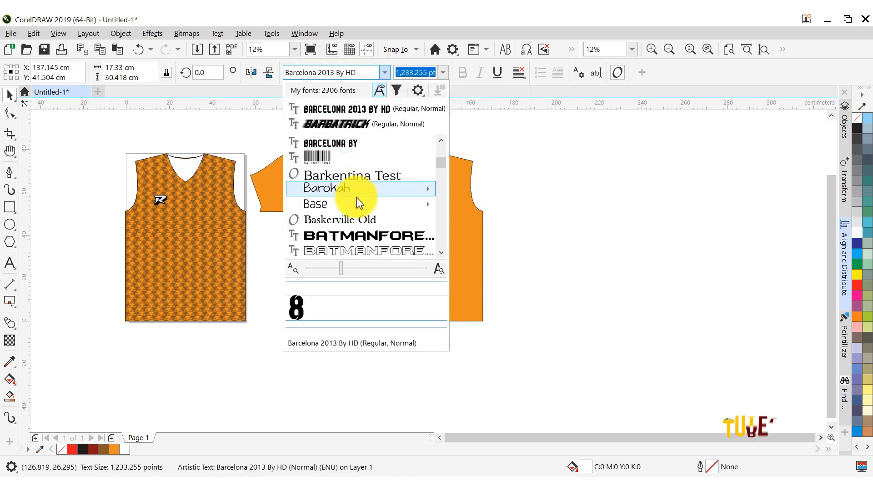
{"action": "scroll", "coordinate": [358, 197], "scroll_direction": "down", "scroll_amount": 1}
{"action": "left_click", "coordinate": [318, 73]}
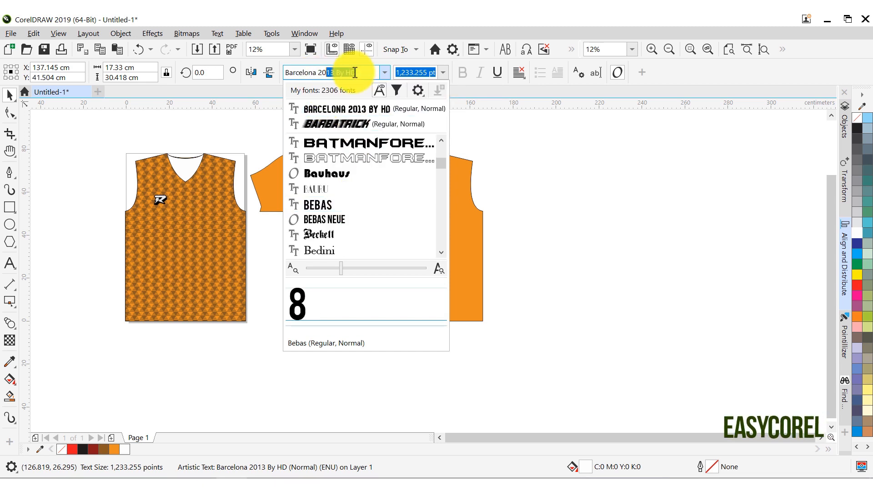
{"action": "type", "text": "jerse"}
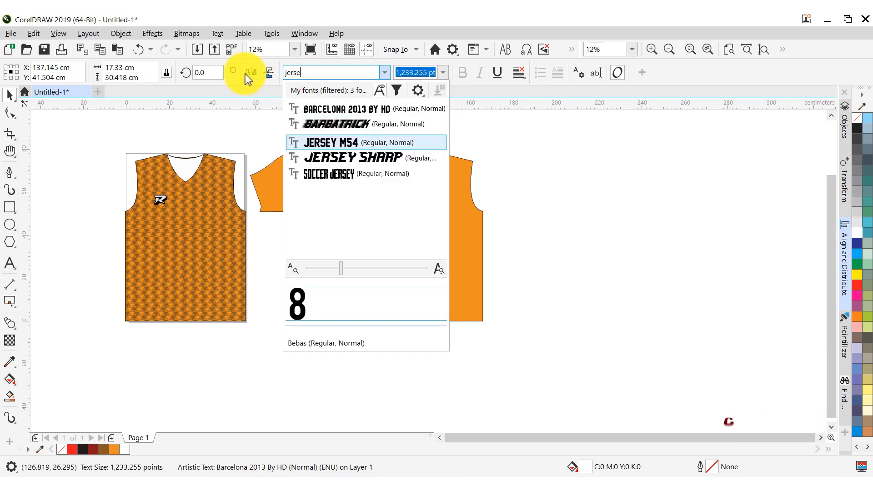
{"action": "left_click", "coordinate": [300, 140]}
{"action": "left_click", "coordinate": [500, 205]}
{"action": "scroll", "coordinate": [438, 206], "scroll_direction": "up", "scroll_amount": 1}
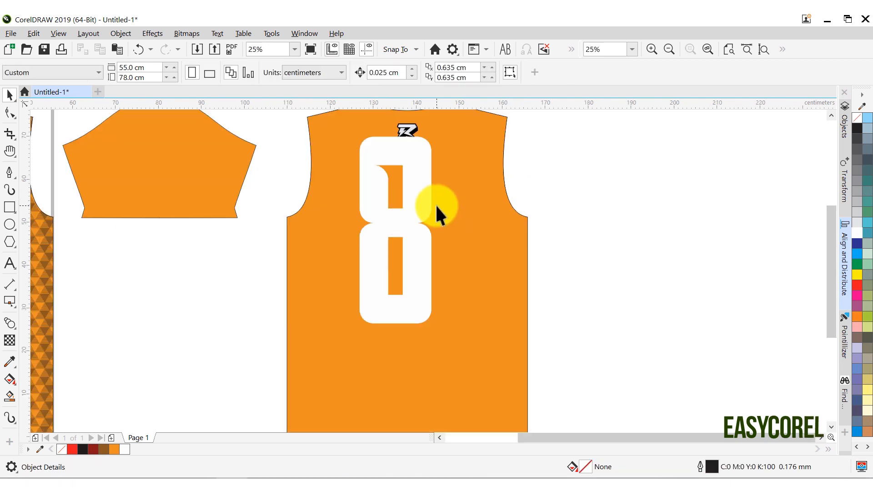
Move the number 8 down below the back logo, set its height to 29 cm and centre it horizontally on the jersey back
{"action": "left_click_drag", "start_coordinate": [415, 177], "coordinate": [427, 202]}
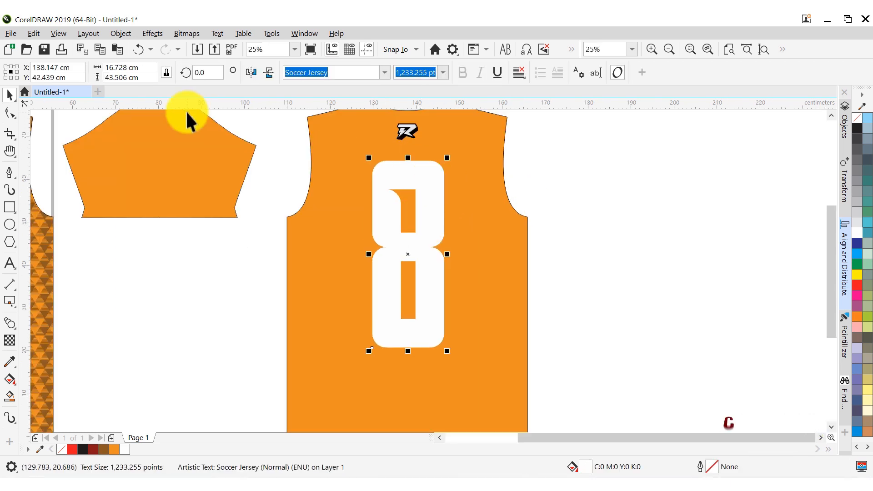
{"action": "left_click", "coordinate": [123, 77]}
{"action": "type", "text": "29"}
{"action": "key", "text": "Return"}
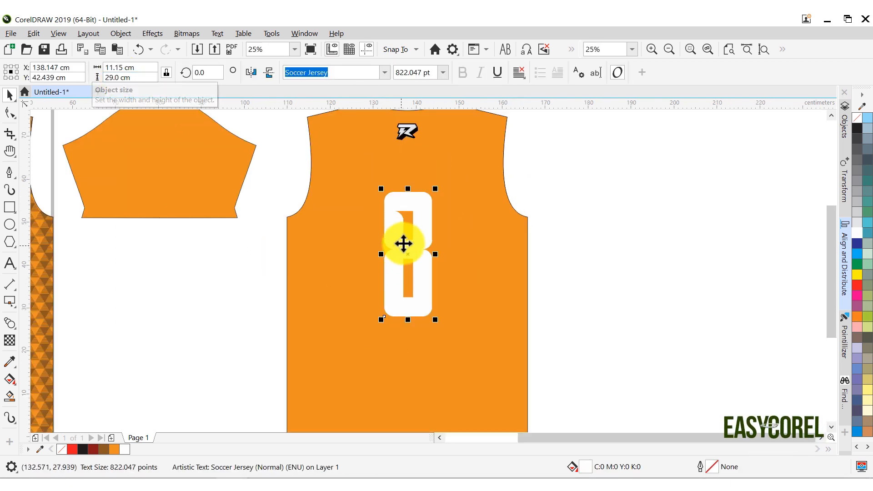
{"action": "left_click_drag", "start_coordinate": [404, 245], "coordinate": [403, 254]}
{"action": "left_click", "coordinate": [454, 208], "text": "shift"}
{"action": "key", "text": "c"}
Import Logo Arsenal.png and place it by the jersey front
{"action": "scroll", "coordinate": [452, 205], "scroll_direction": "down", "scroll_amount": 2}
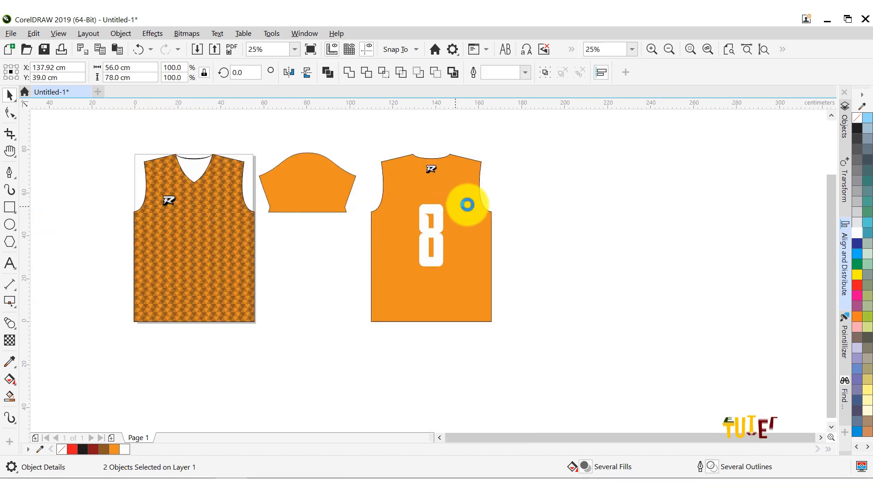
{"action": "left_click", "coordinate": [269, 156]}
{"action": "key", "text": "ctrl+i"}
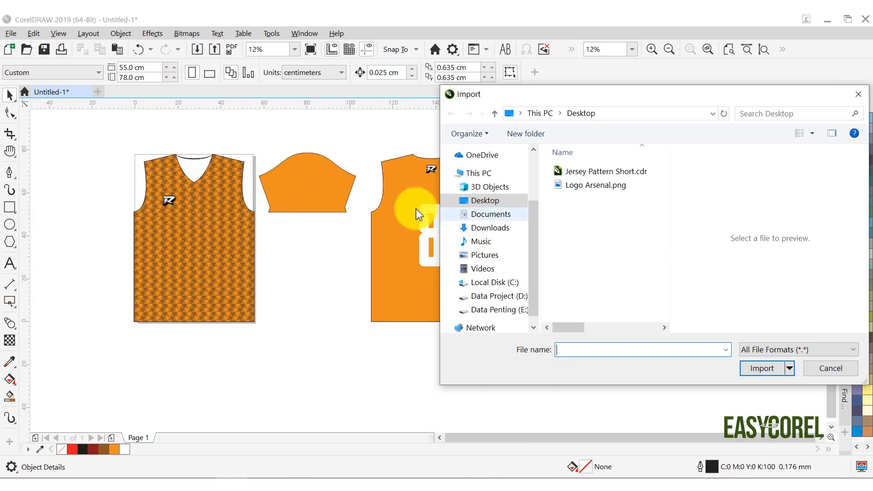
{"action": "double_click", "coordinate": [590, 187]}
{"action": "left_click", "coordinate": [229, 215]}
{"action": "scroll", "coordinate": [282, 234], "scroll_direction": "up", "scroll_amount": 2}
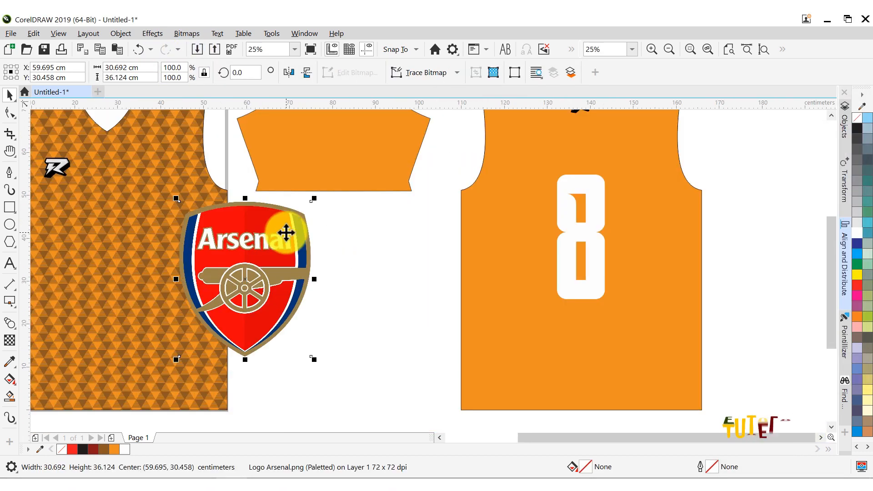
Scale the Arsenal logo to about 7.2 by 8.5 cm and place it on the jersey front's chest opposite the R logo
{"action": "left_click_drag", "start_coordinate": [314, 198], "coordinate": [184, 156]}
{"action": "scroll", "coordinate": [141, 147], "scroll_direction": "down", "scroll_amount": 2}
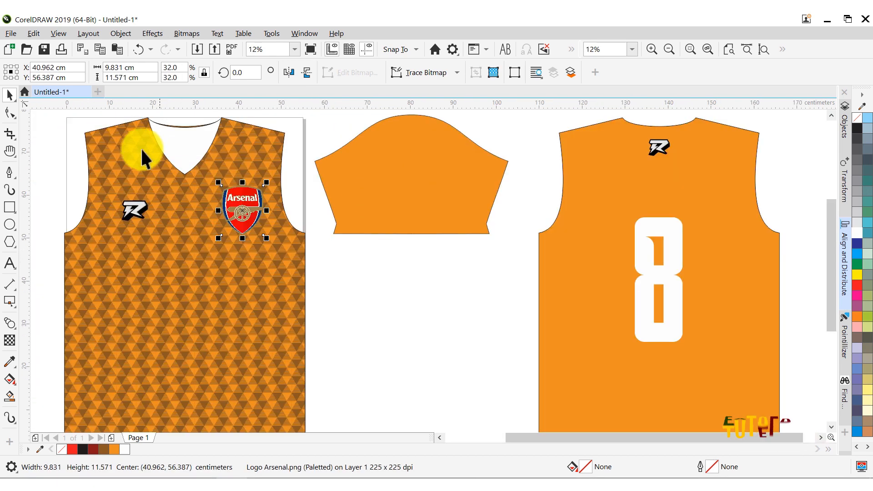
{"action": "left_click_drag", "start_coordinate": [271, 182], "coordinate": [230, 191]}
{"action": "scroll", "coordinate": [228, 192], "scroll_direction": "up", "scroll_amount": 2}
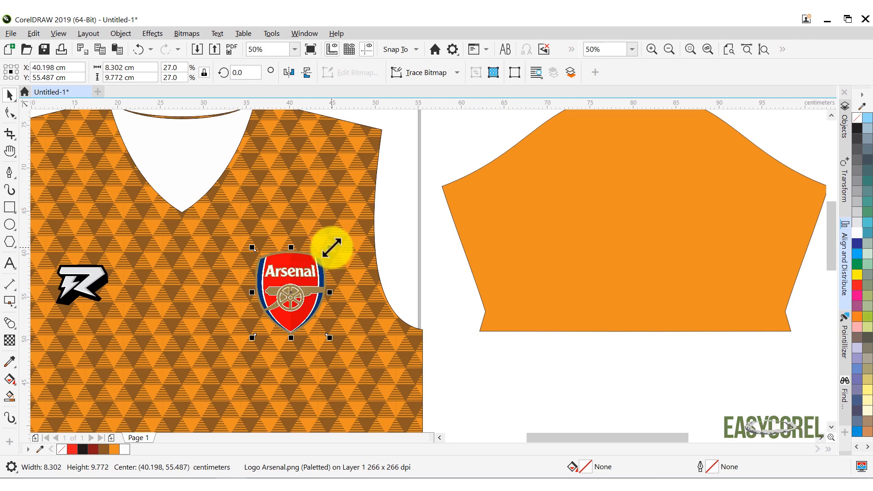
{"action": "left_click_drag", "start_coordinate": [330, 248], "coordinate": [325, 253]}
{"action": "left_click_drag", "start_coordinate": [303, 282], "coordinate": [292, 266]}
{"action": "scroll", "coordinate": [292, 265], "scroll_direction": "down", "scroll_amount": 2}
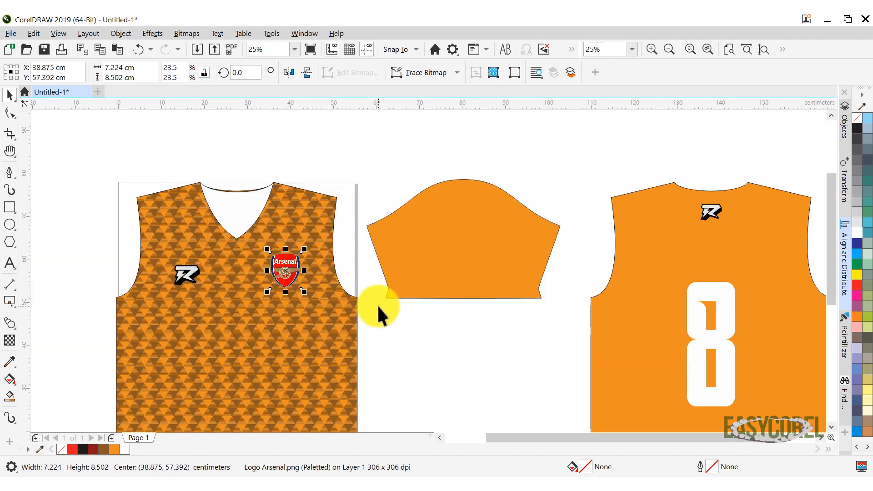
{"action": "left_click", "coordinate": [379, 313]}
PowerClip the Arsenal logo inside the patterned jersey front
{"action": "left_click", "coordinate": [288, 266]}
{"action": "right_click", "coordinate": [287, 266]}
{"action": "left_click", "coordinate": [277, 234]}
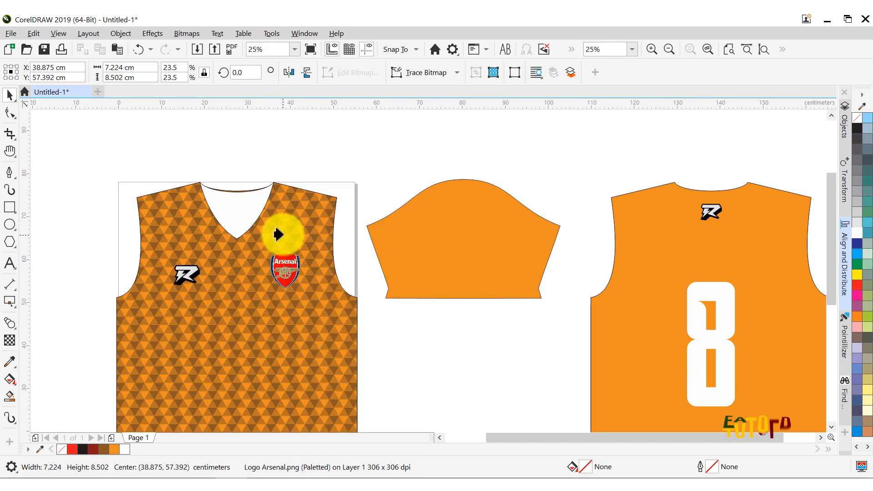
{"action": "left_click", "coordinate": [283, 234]}
{"action": "left_click", "coordinate": [337, 142]}
{"action": "scroll", "coordinate": [313, 199], "scroll_direction": "down", "scroll_amount": 1}
{"action": "scroll", "coordinate": [301, 237], "scroll_direction": "up", "scroll_amount": 1}
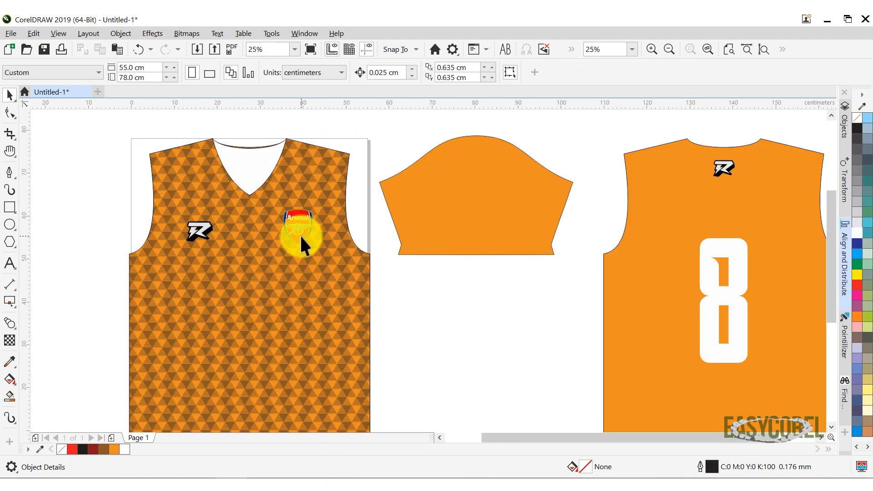
Edit the jersey front's PowerClip contents to align the centres of the R and Arsenal logos vertically, and finish editing
{"action": "right_click", "coordinate": [299, 233]}
{"action": "left_click", "coordinate": [258, 234]}
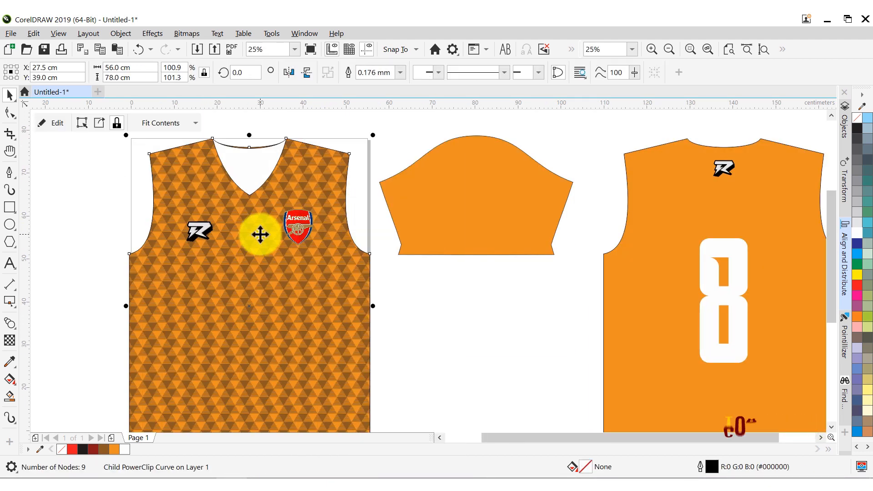
{"action": "left_click", "coordinate": [58, 128]}
{"action": "left_click", "coordinate": [197, 230]}
{"action": "left_click", "coordinate": [295, 227], "text": "shift"}
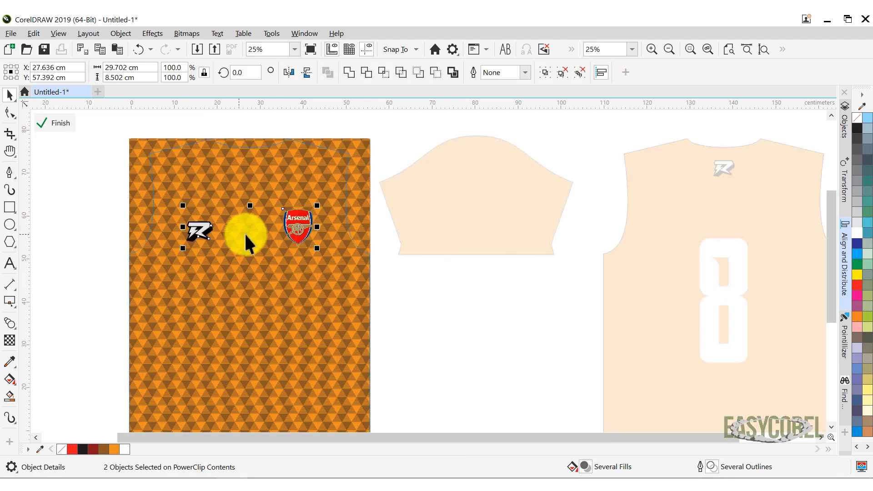
{"action": "left_click", "coordinate": [844, 236]}
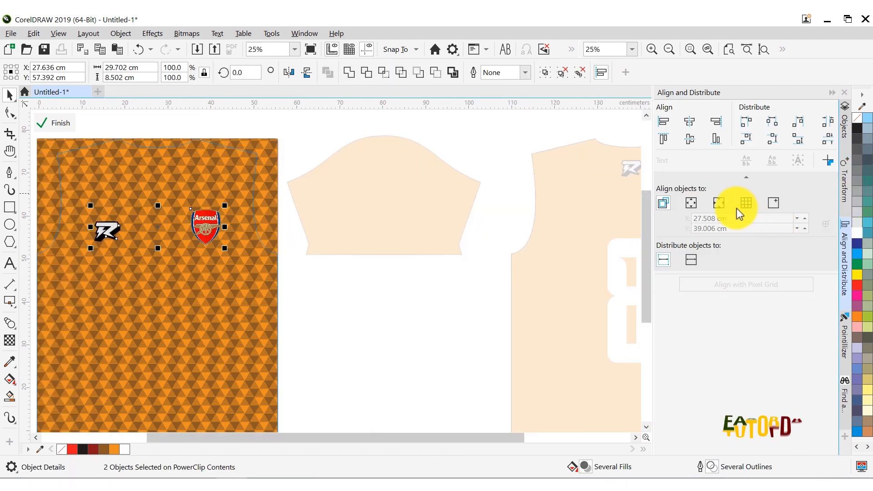
{"action": "left_click", "coordinate": [690, 139]}
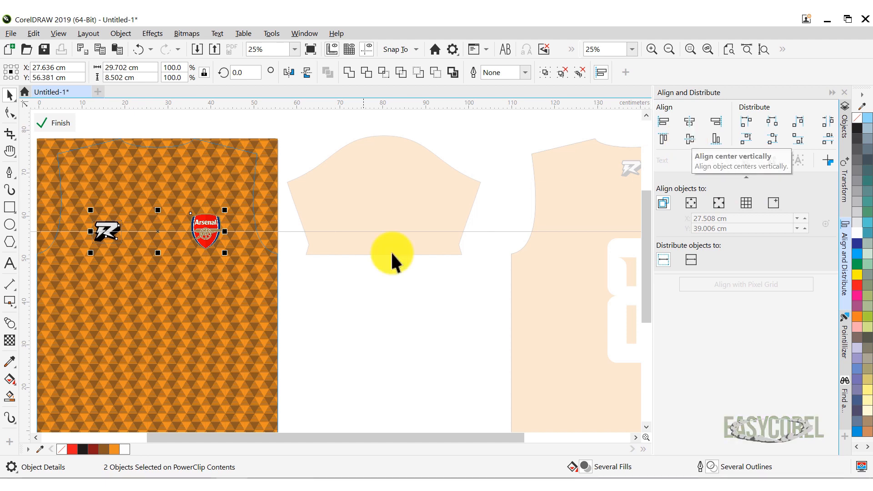
{"action": "left_click", "coordinate": [53, 123]}
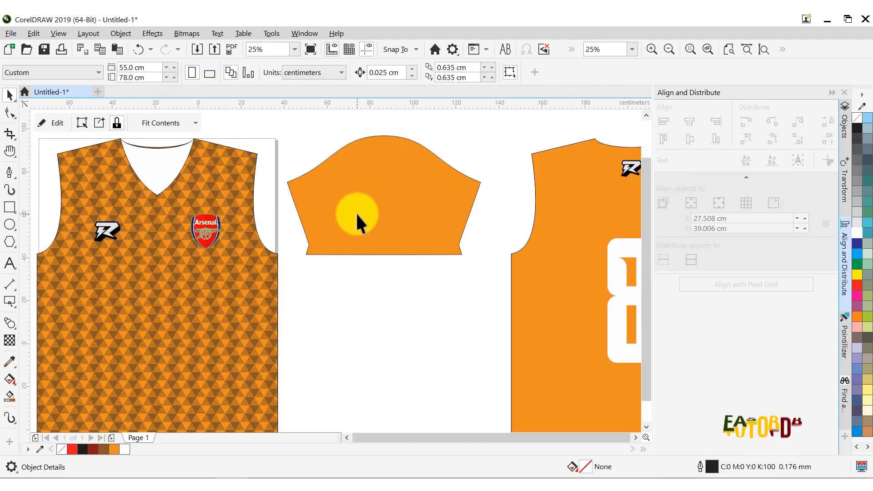
Move the sleeve to the left of the jersey front and the jersey back with its logo and number directly to the front's right
{"action": "scroll", "coordinate": [356, 212], "scroll_direction": "down", "scroll_amount": 2}
{"action": "left_click", "coordinate": [381, 201]}
{"action": "left_click_drag", "start_coordinate": [381, 201], "coordinate": [151, 201]}
{"action": "left_click_drag", "start_coordinate": [546, 348], "coordinate": [433, 335]}
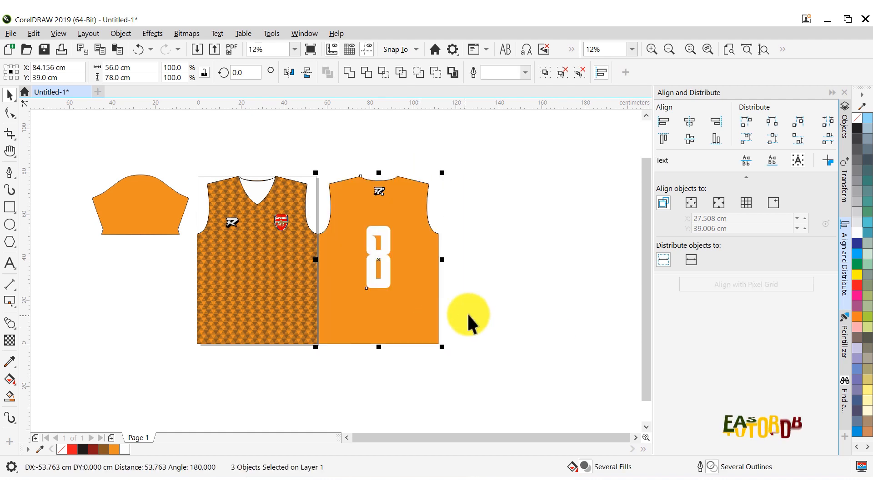
Change the number 8's font to Jersey M54
{"action": "scroll", "coordinate": [368, 223], "scroll_direction": "up", "scroll_amount": 2}
{"action": "left_click", "coordinate": [393, 232]}
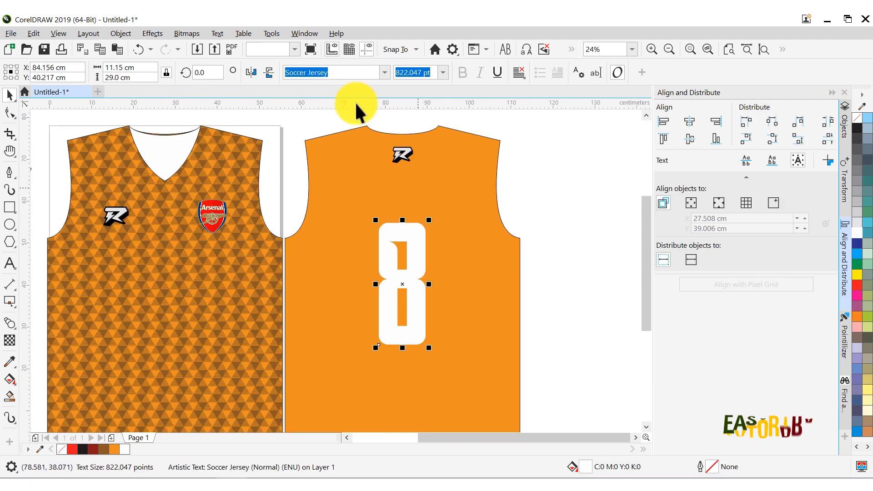
{"action": "left_click", "coordinate": [397, 231]}
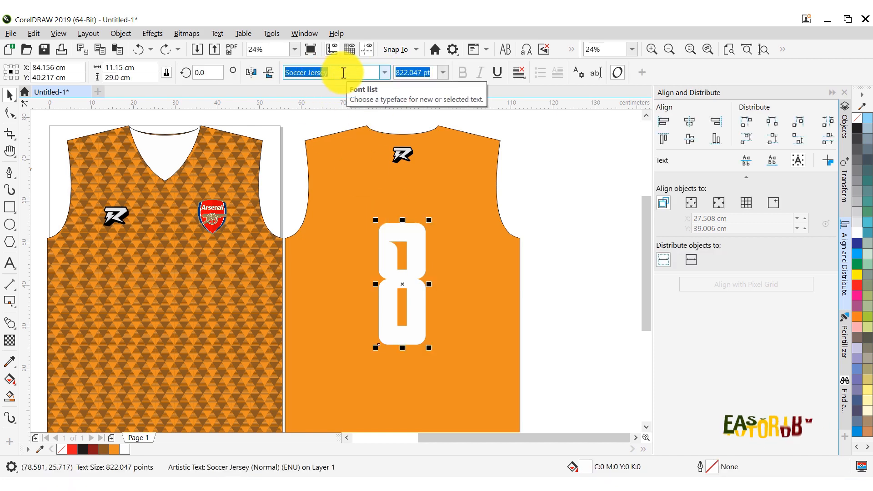
{"action": "type", "text": "j"}
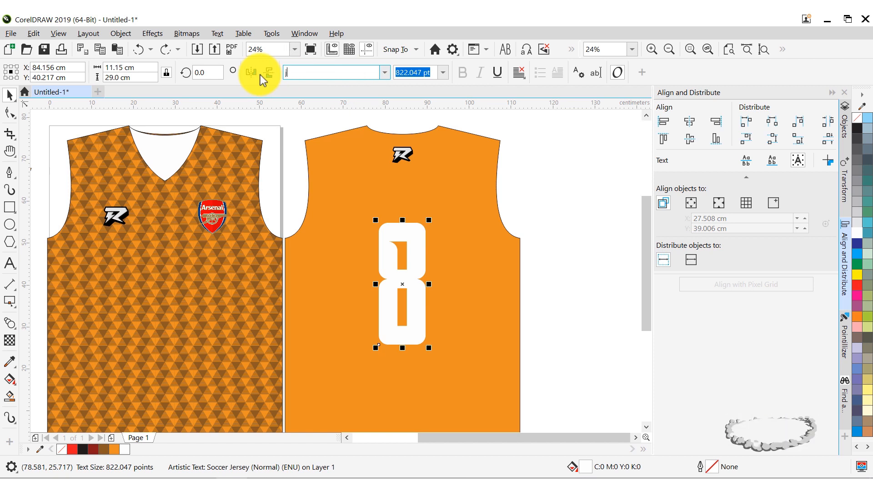
{"action": "type", "text": "ersey M54"}
{"action": "key", "text": "Return"}
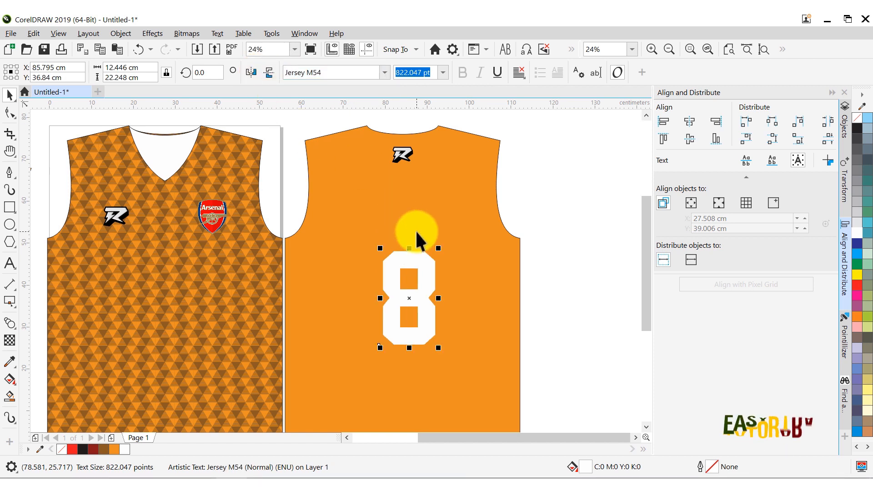
Set the number 8's height to 29 cm and enlarge it proportionally to about 1,216 pt
{"action": "left_click", "coordinate": [115, 78]}
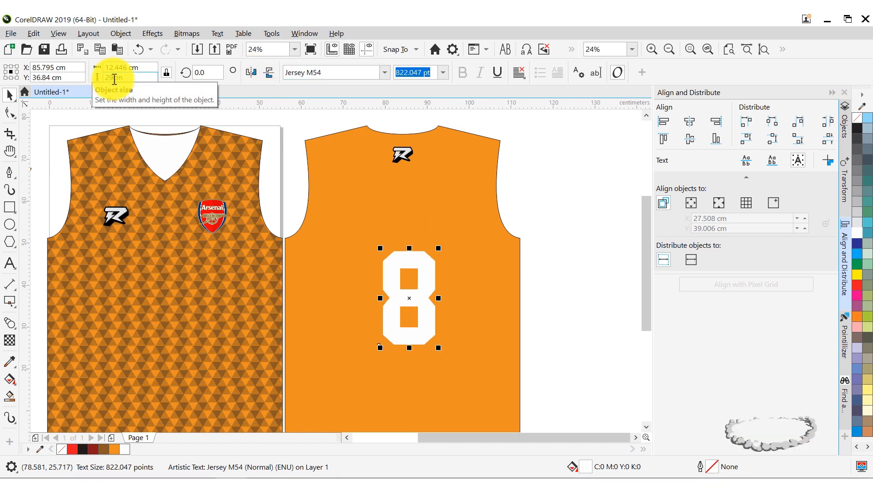
{"action": "type", "text": "29"}
{"action": "key", "text": "Return"}
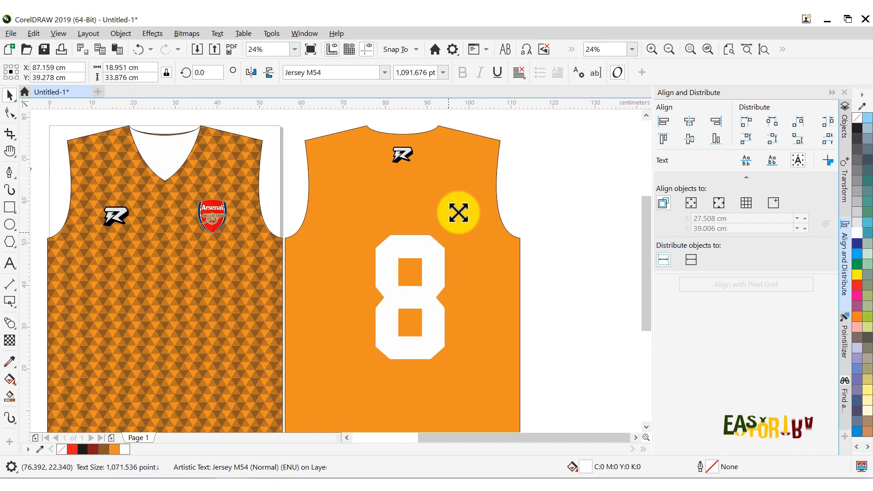
{"action": "left_click_drag", "start_coordinate": [458, 213], "coordinate": [456, 213]}
Centre the number 8 horizontally on the jersey back and move it up slightly toward the logo
{"action": "left_click", "coordinate": [501, 237], "text": "shift"}
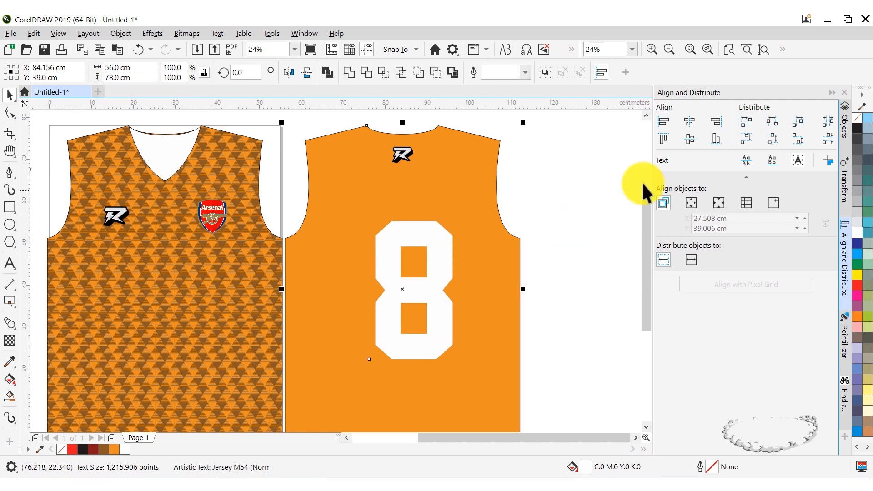
{"action": "key", "text": "c"}
{"action": "left_click", "coordinate": [587, 192]}
{"action": "left_click_drag", "start_coordinate": [424, 249], "coordinate": [425, 238]}
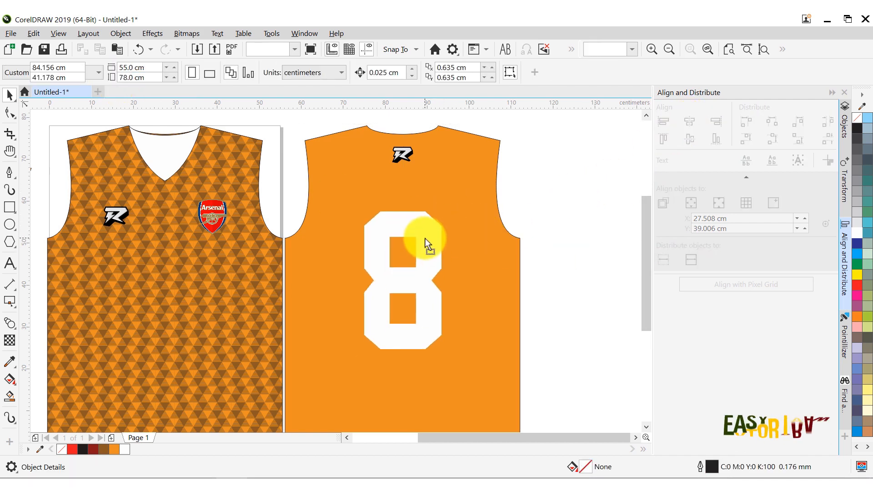
{"action": "left_click", "coordinate": [543, 196]}
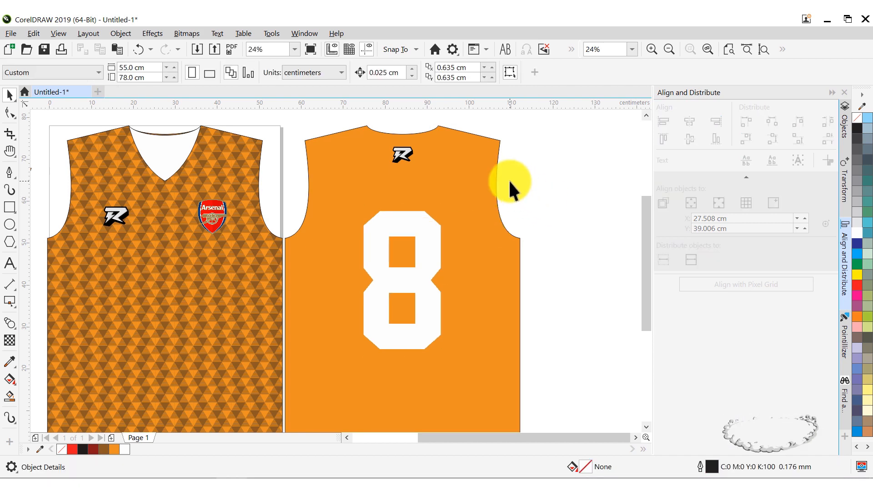
Place a copy of the orange sleeve about 161 cm to the right of the original, beside the jersey back
{"action": "key", "text": "F3"}
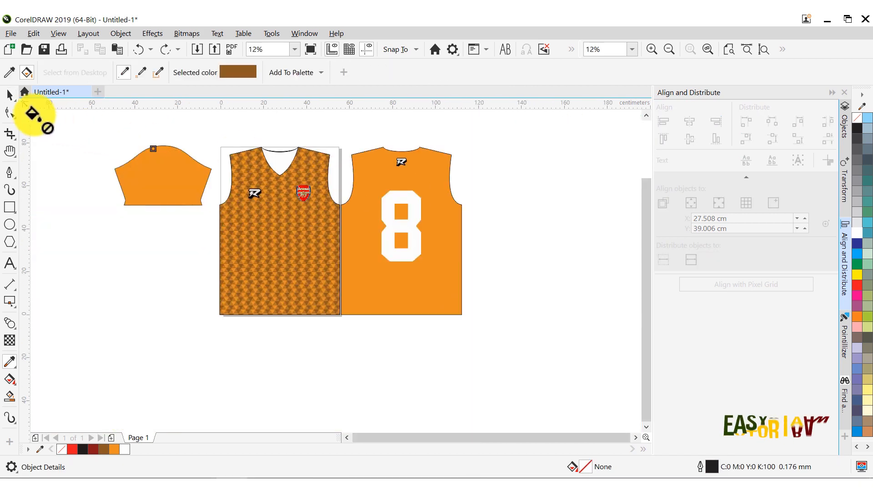
{"action": "left_click_drag", "start_coordinate": [174, 161], "coordinate": [522, 176]}
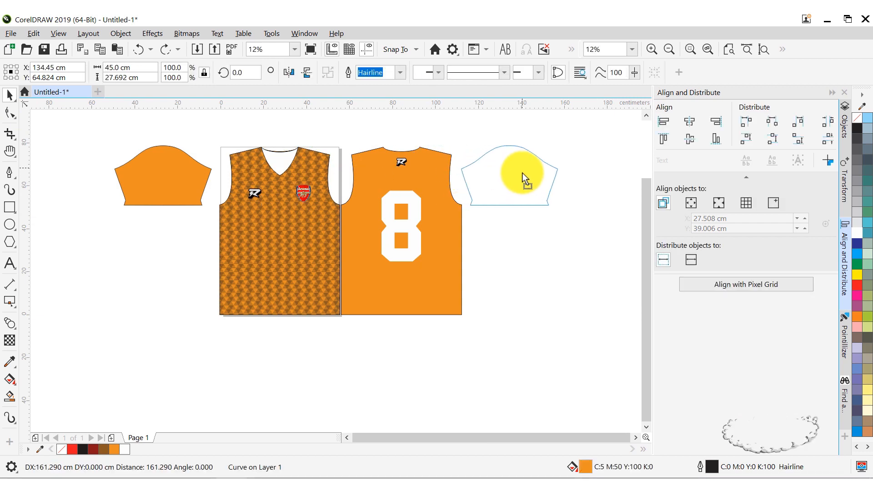
{"action": "left_click", "coordinate": [832, 92]}
{"action": "left_click_drag", "start_coordinate": [170, 123], "coordinate": [621, 277]}
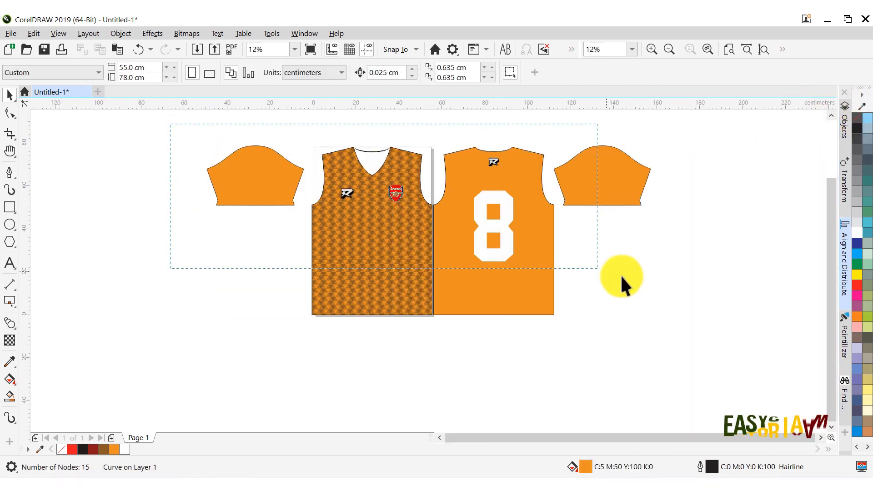
{"action": "left_click", "coordinate": [689, 49]}
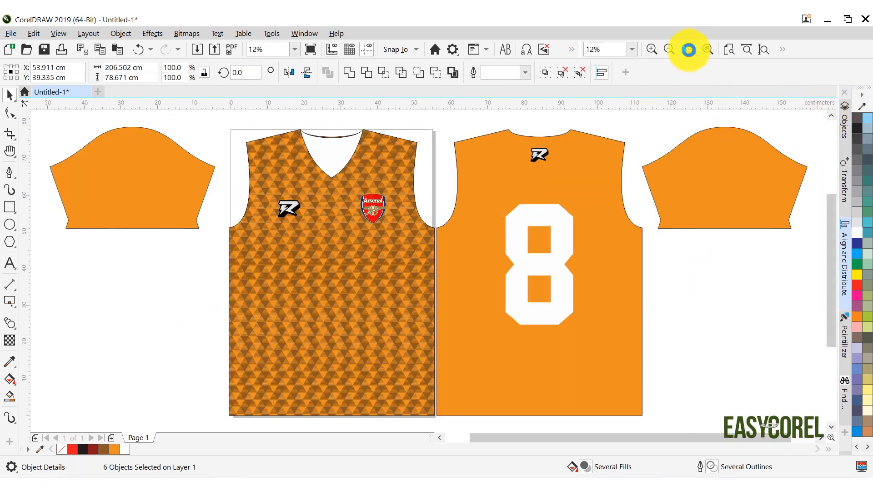
{"action": "left_click", "coordinate": [671, 121]}
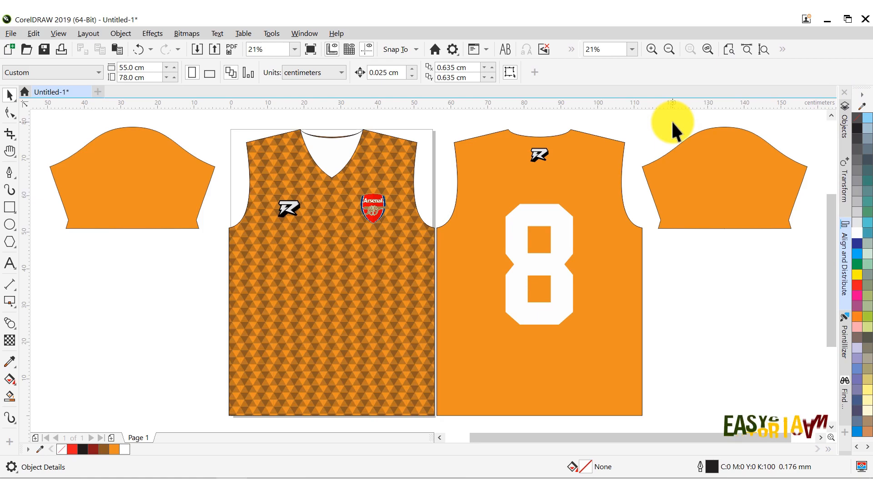